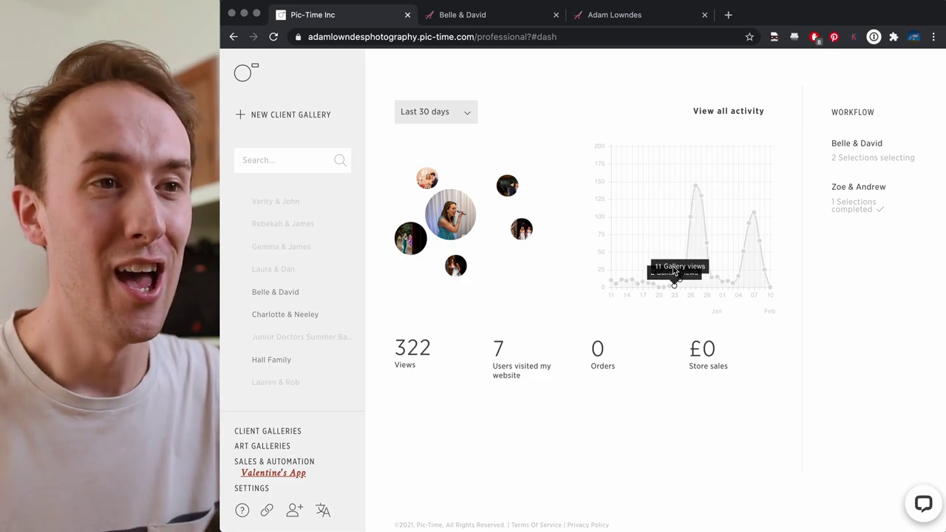
Step: Review the dashboard's gallery views chart and the per-gallery user activity report, and return to the dashboard
mouse_move(633, 282)
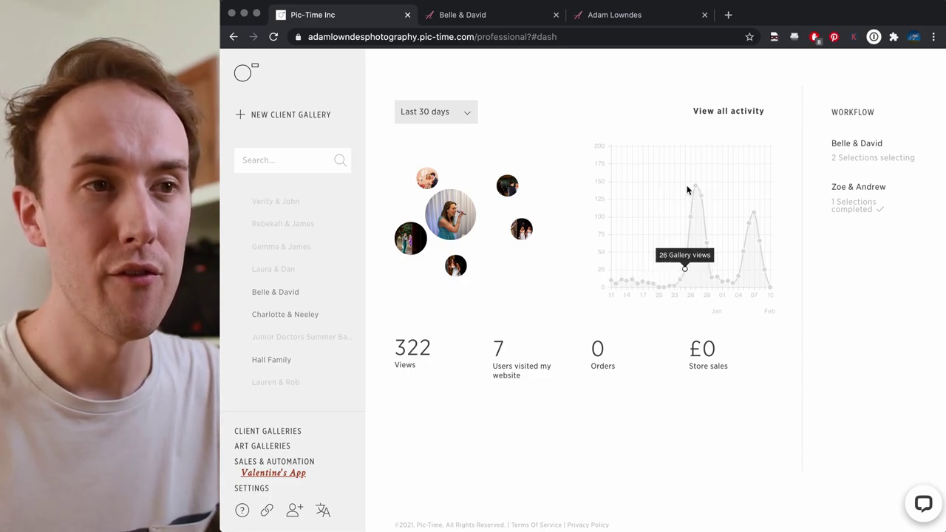
mouse_move(695, 185)
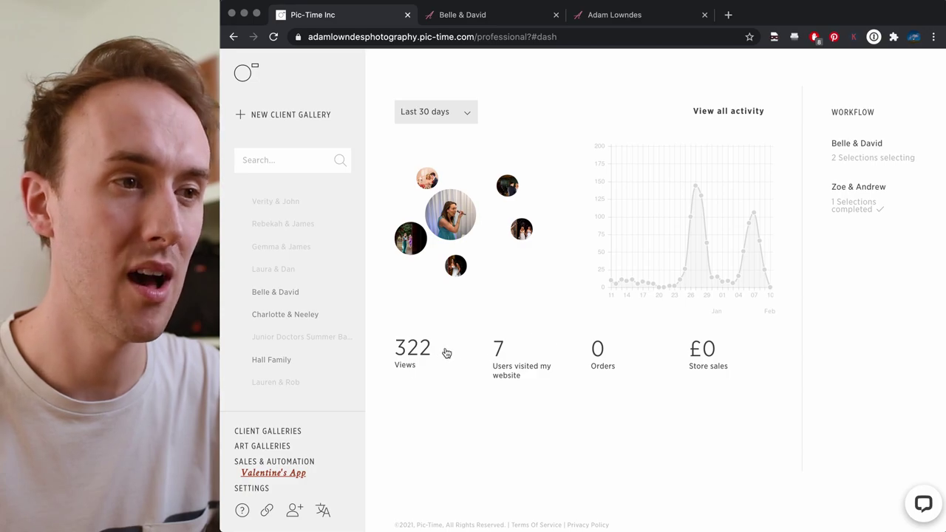
left_click(399, 356)
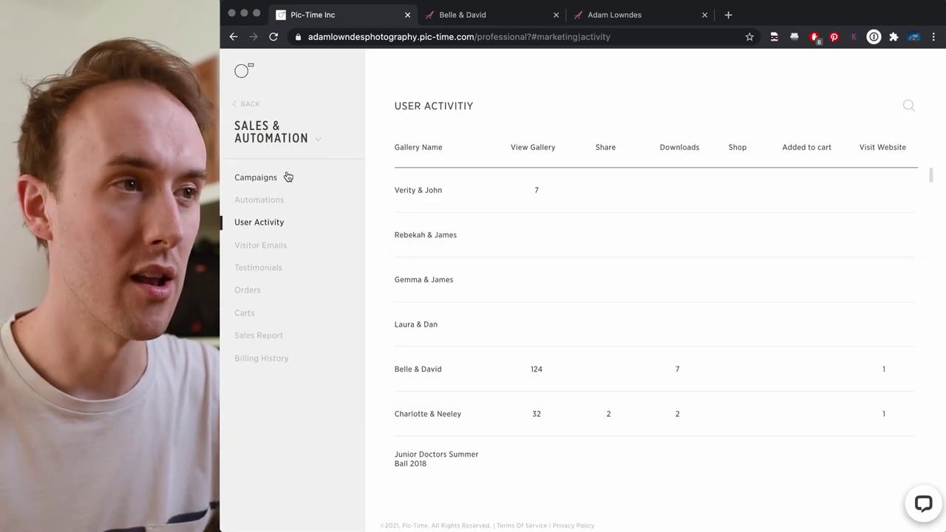
left_click(246, 72)
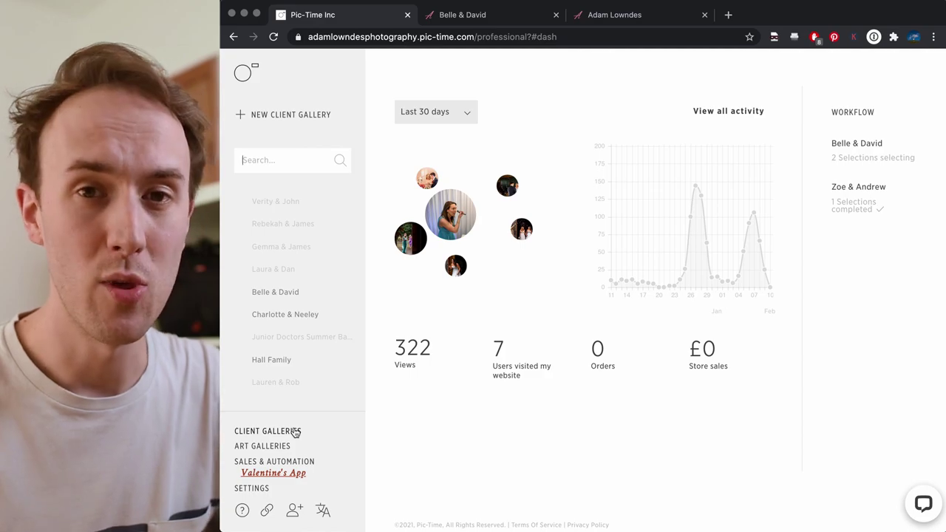
Step: View the account's profile settings and return to the dashboard
left_click(253, 489)
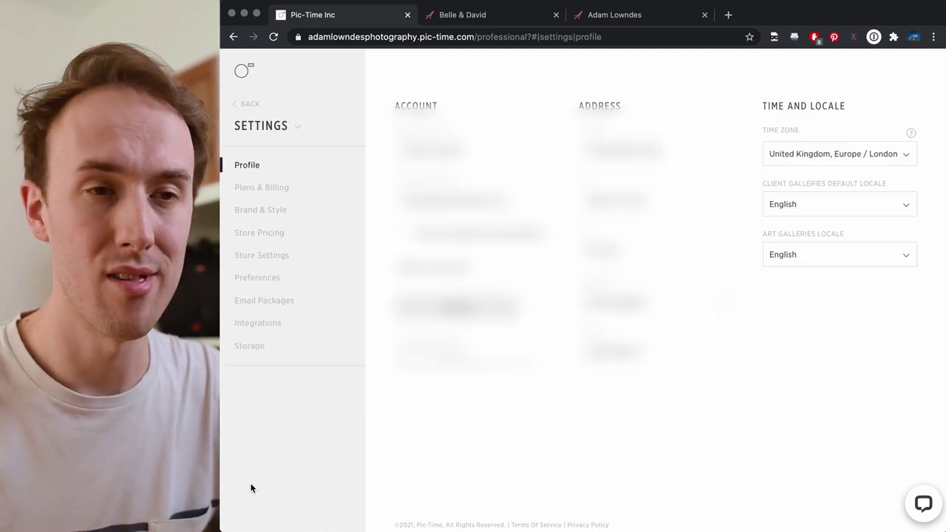
left_click(244, 71)
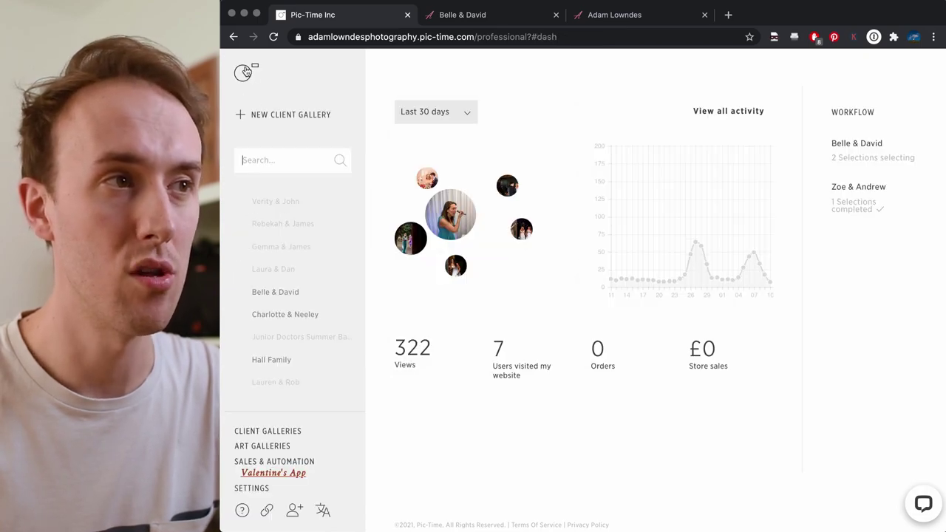
left_click(251, 487)
left_click(249, 103)
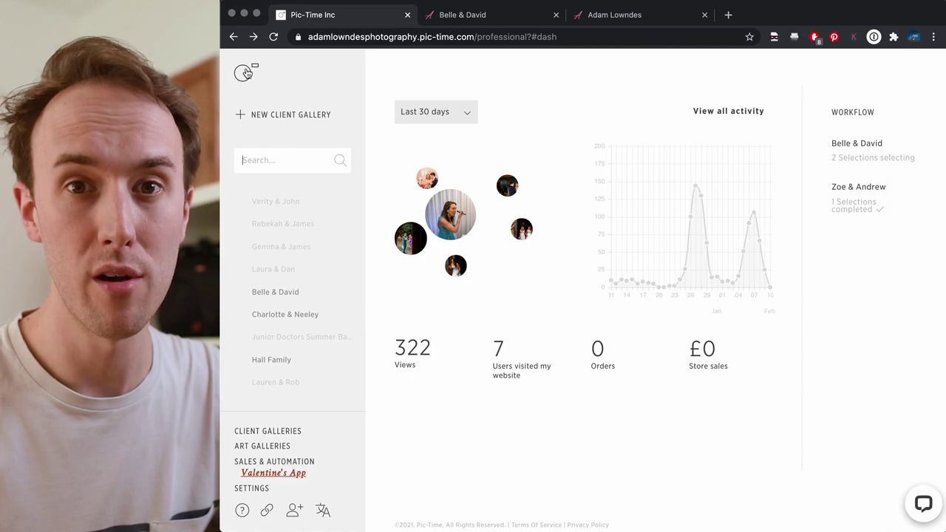
Step: Look through several account settings pages, including Plans & Billing and Brand & Style, and go back to the dashboard
left_click(244, 488)
left_click(278, 187)
left_click(271, 211)
left_click(261, 310)
left_click(255, 105)
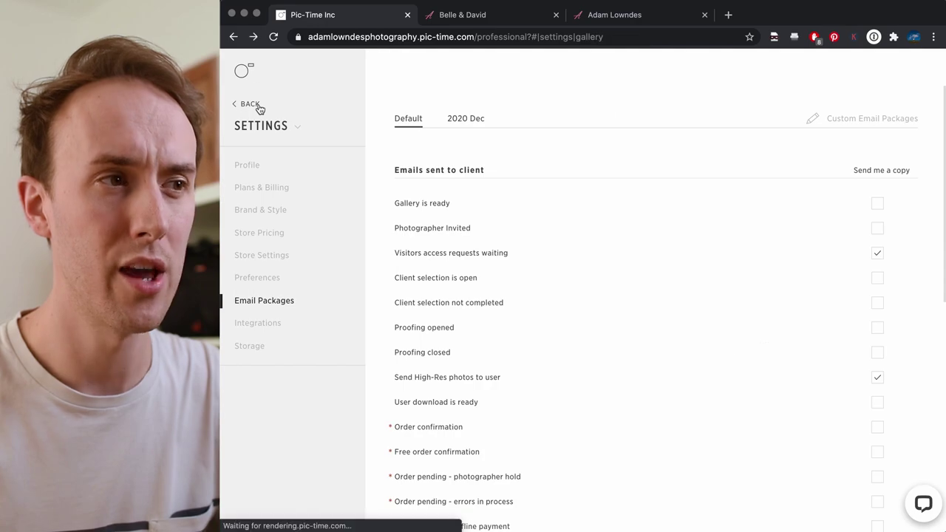
left_click(258, 107)
left_click(255, 105)
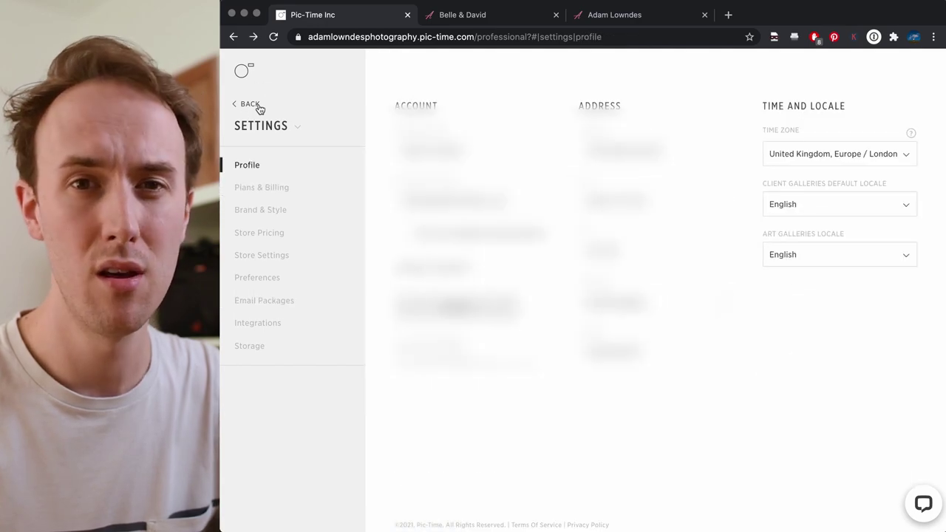
left_click(258, 107)
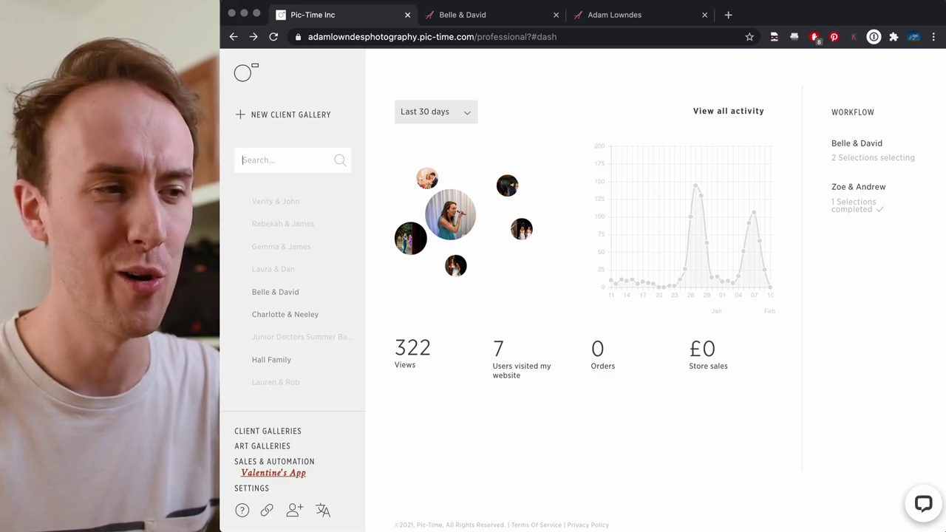
Step: Go through the profile and Plans & Billing settings to Brand & Style, and examine the brand logos and favicon
left_click(250, 490)
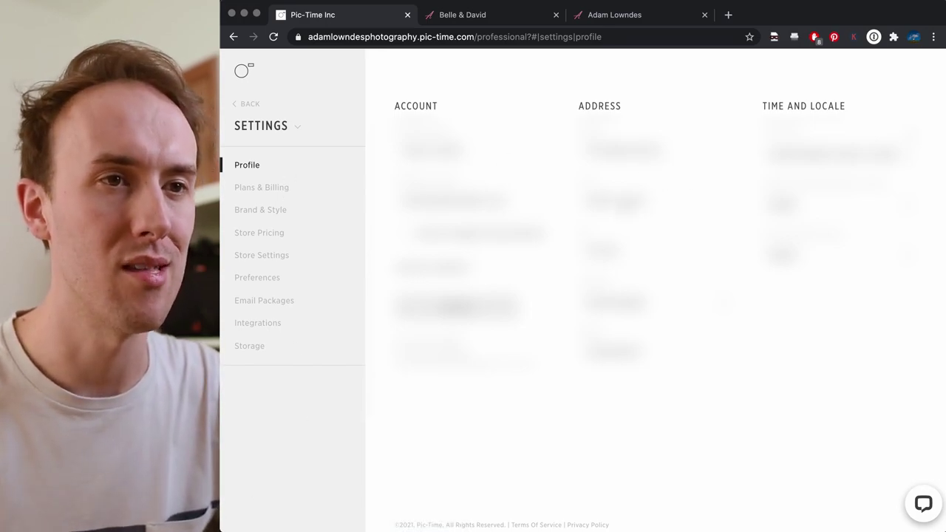
left_click(271, 189)
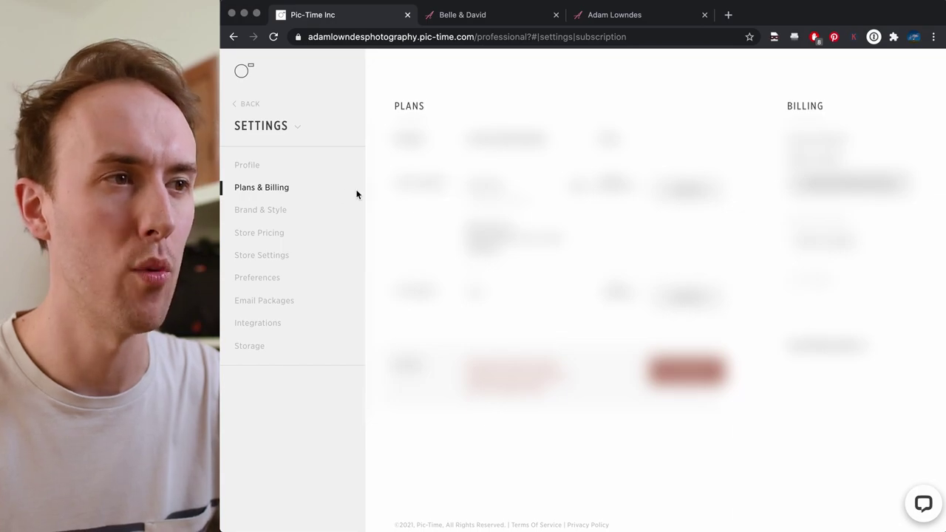
left_click(260, 212)
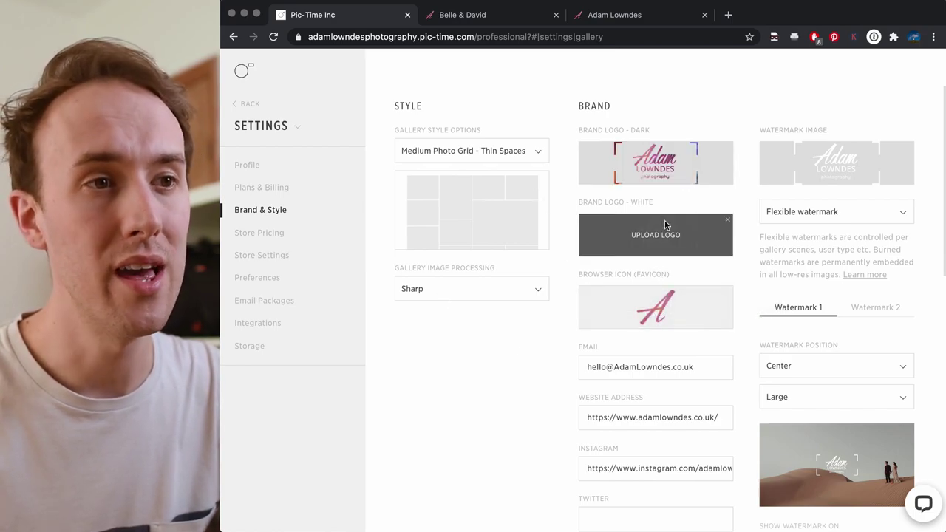
mouse_move(680, 244)
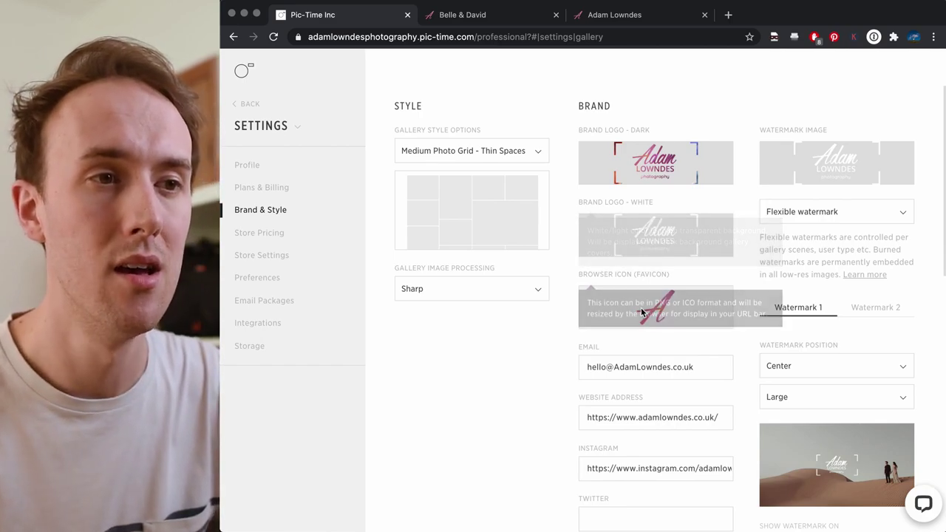
mouse_move(642, 312)
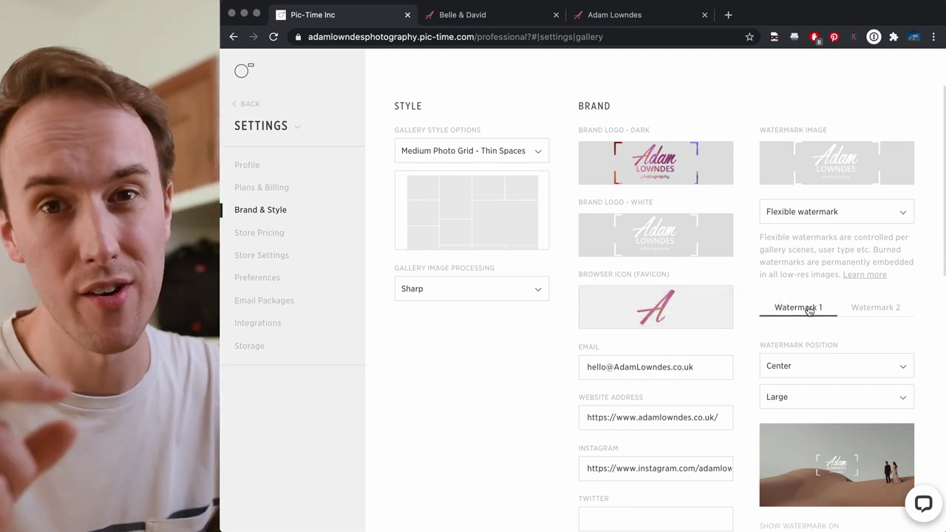
Step: Examine the brand's website and social links, the custom Pic-Time web address and the main page option
scroll(781, 422, "down", 3)
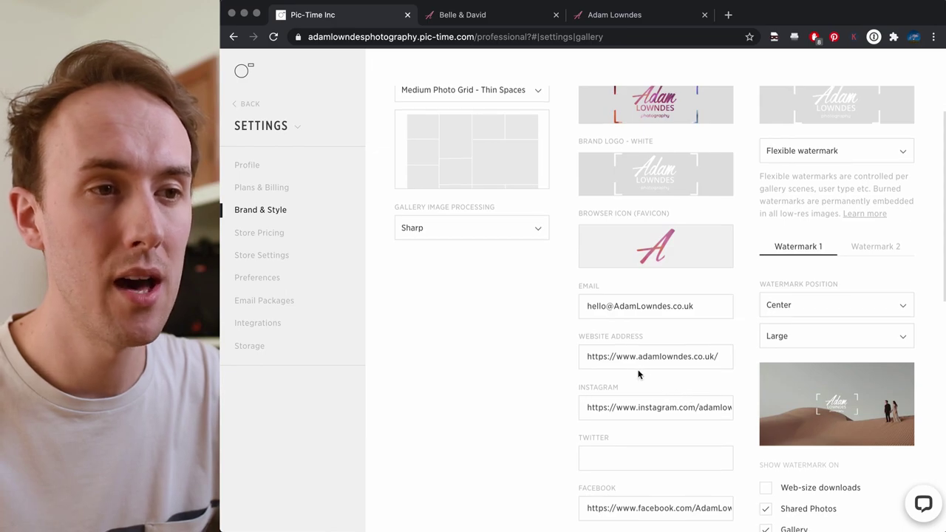
scroll(633, 374, "down", 4)
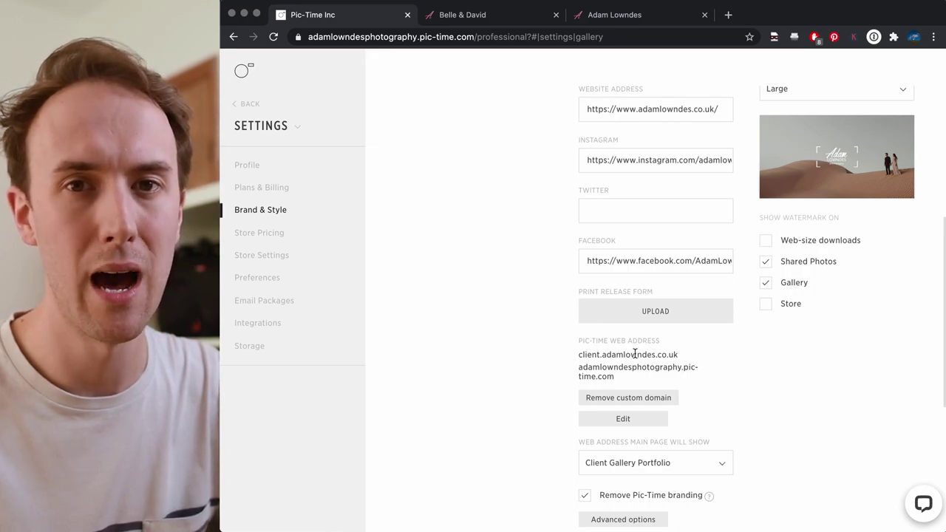
scroll(635, 354, "down", 1)
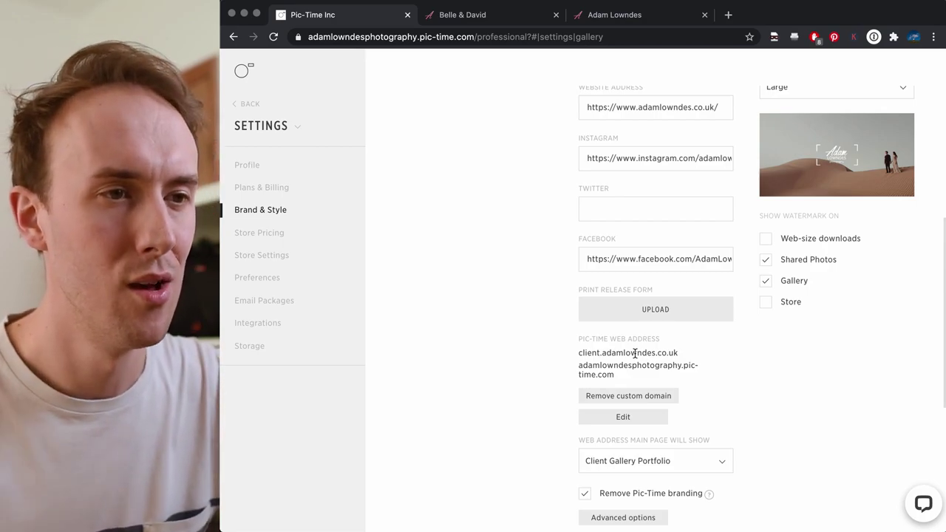
scroll(647, 406, "down", 2)
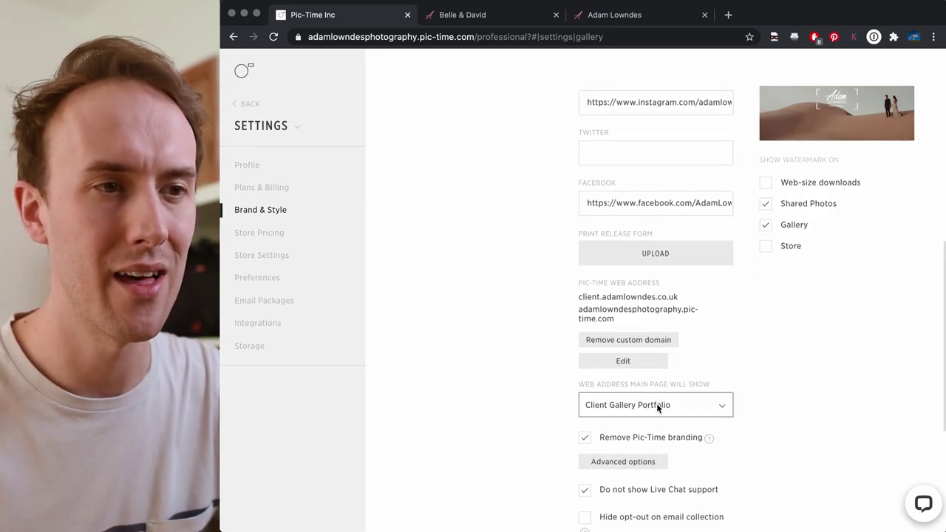
scroll(674, 424, "down", 2)
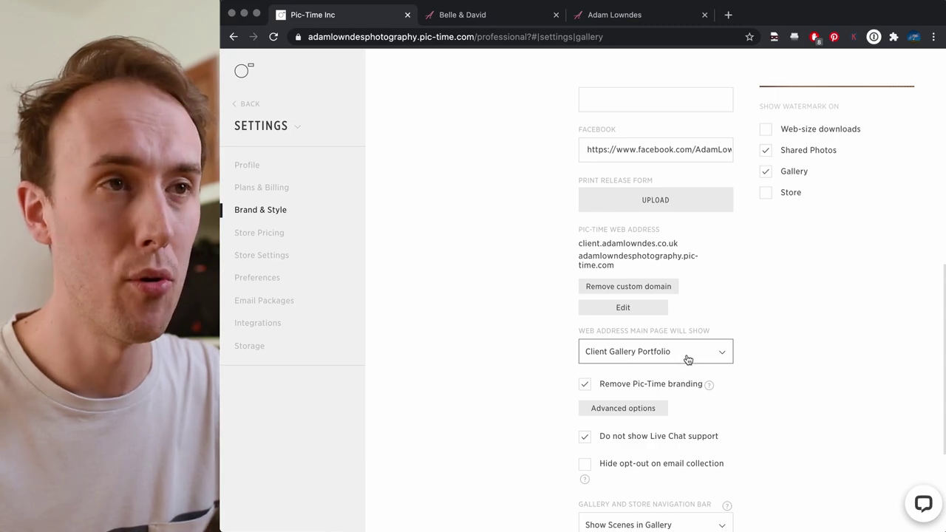
Step: In the portfolio's browser tab, load adamlowndes.co.uk and follow its site link to the Client Galleries
left_click(647, 18)
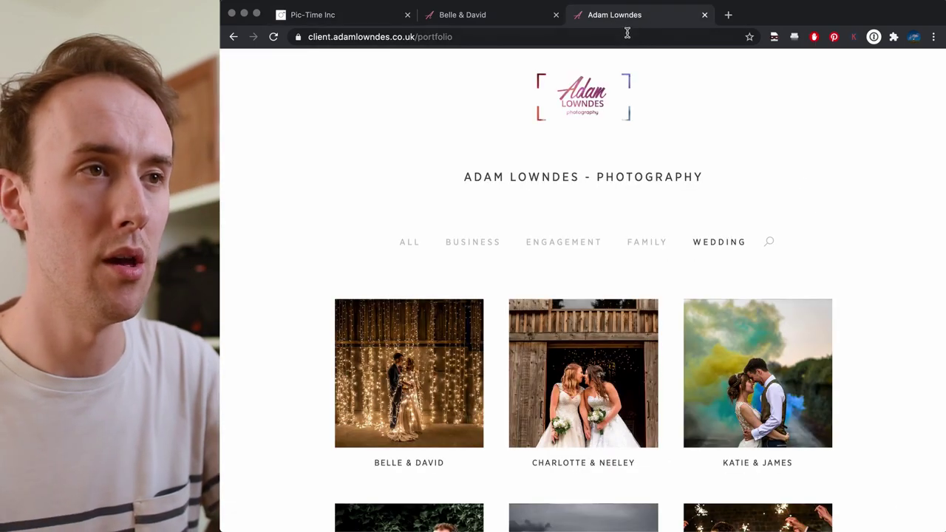
left_click(625, 35)
type("adamlowndes.co.uk")
key("Return")
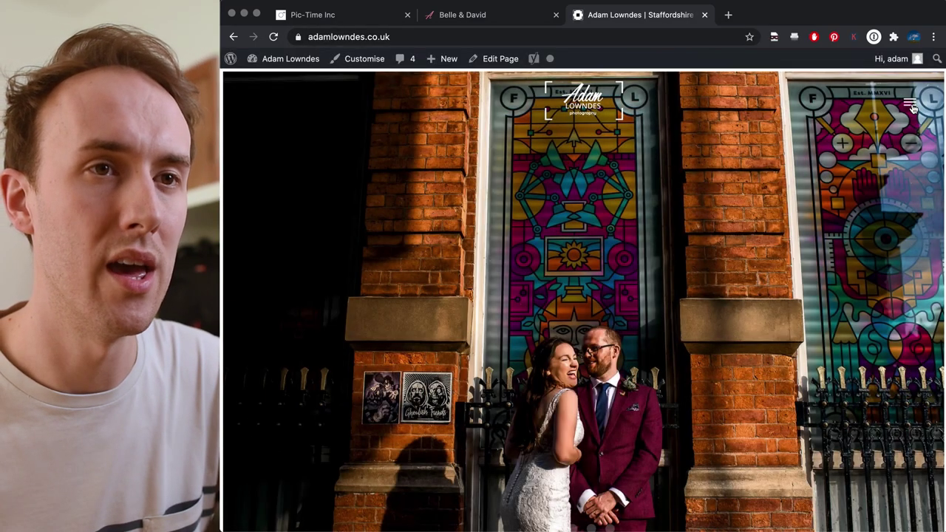
left_click(911, 106)
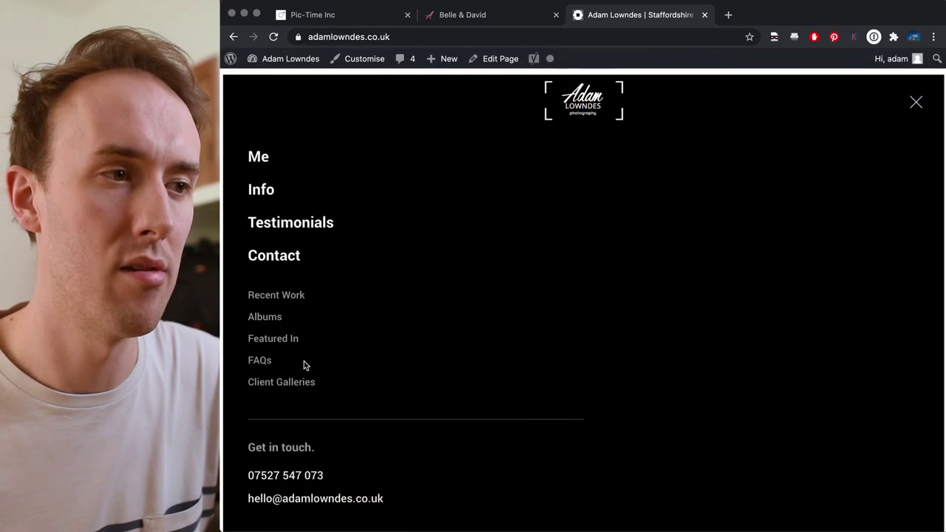
left_click(275, 389)
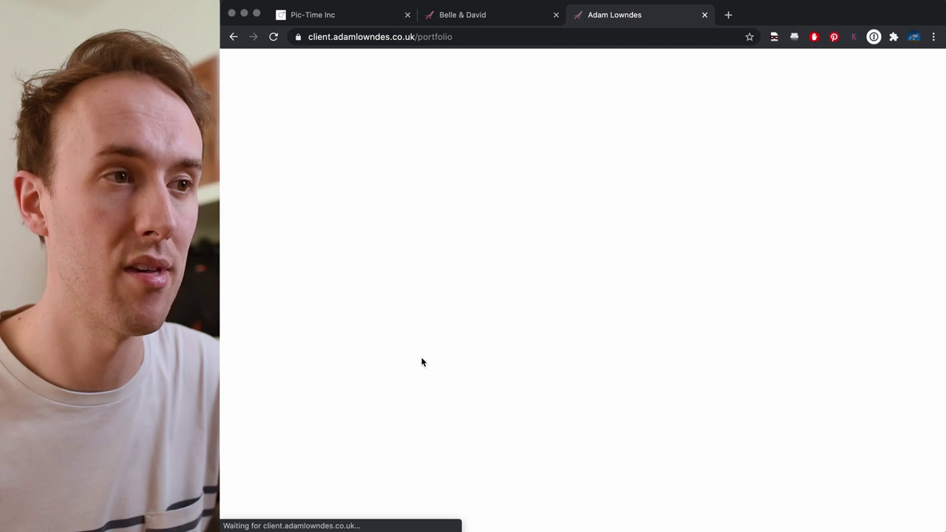
Step: Filter the client gallery portfolio to the Wedding category and browse the galleries shown
scroll(517, 222, "down", 1)
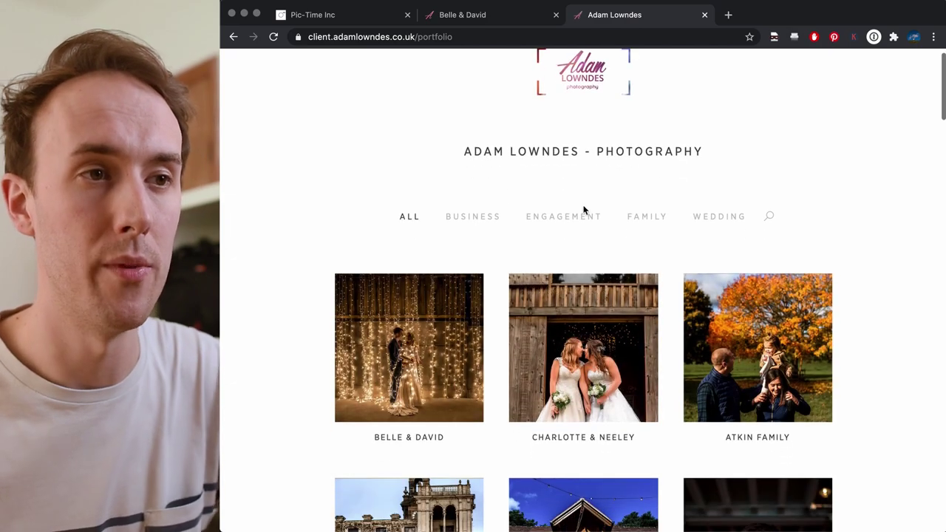
left_click(710, 216)
mouse_move(555, 360)
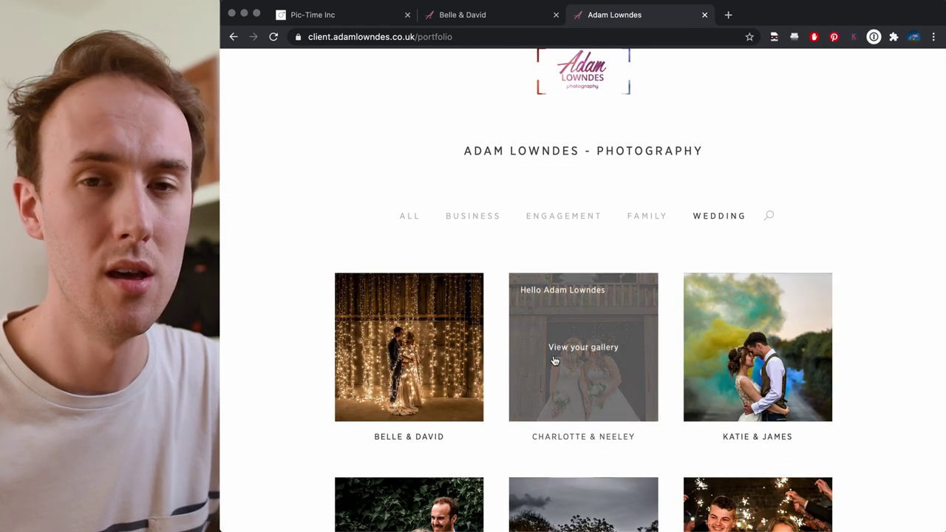
scroll(557, 361, "down", 4)
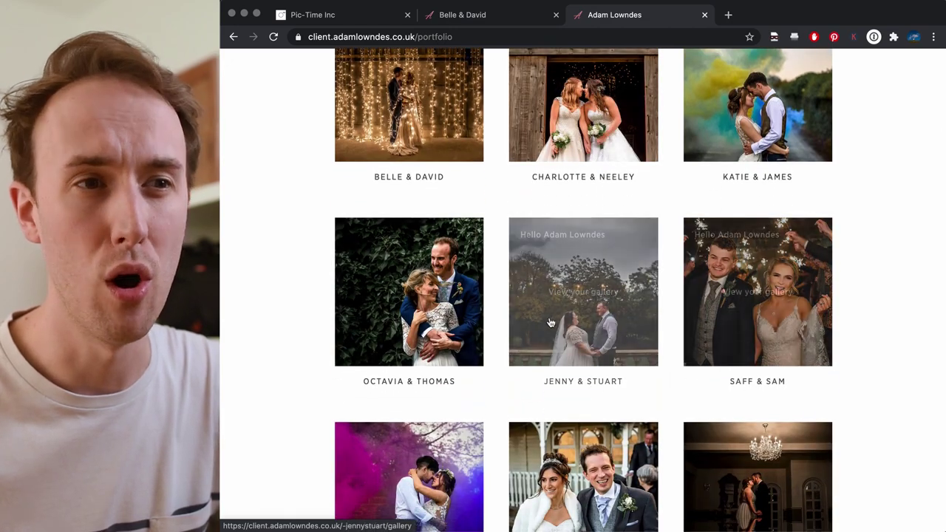
scroll(543, 366, "down", 1)
scroll(543, 368, "down", 1)
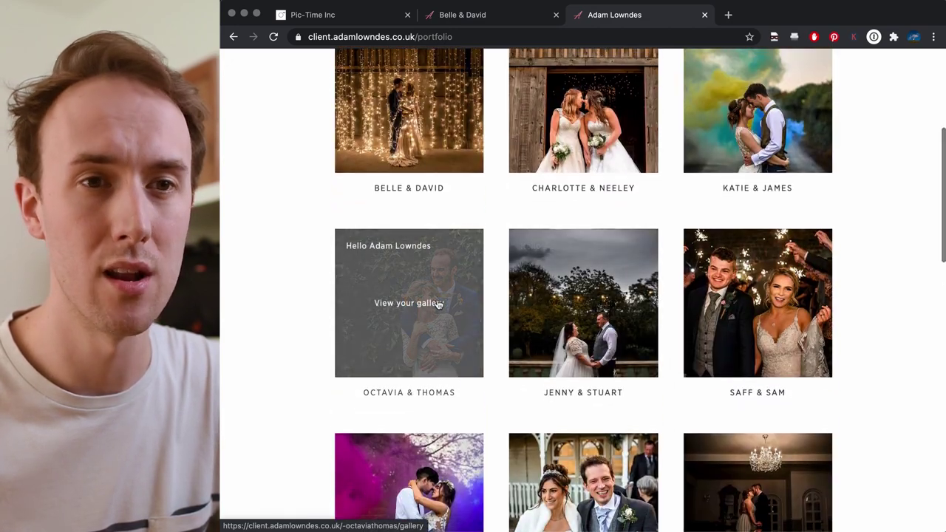
scroll(602, 388, "down", 3)
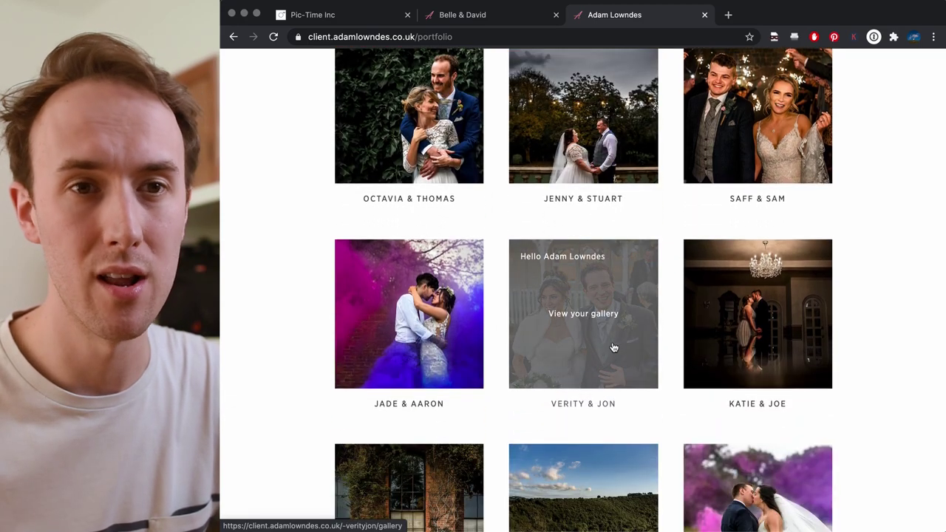
scroll(616, 349, "up", 7)
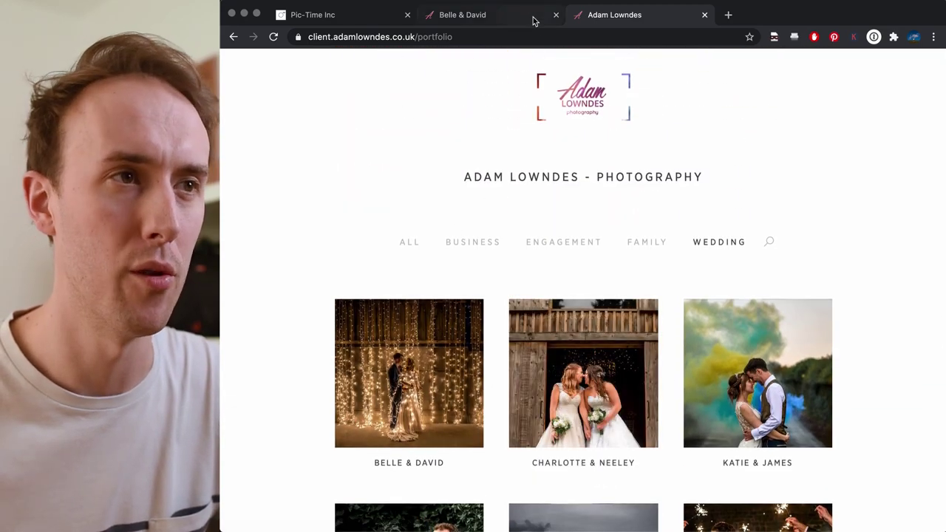
Step: Return to the Pic-Time Brand & Style settings and examine the branding, live chat, email opt-out, navigation bar and external services options
left_click(342, 16)
scroll(671, 302, "down", 2)
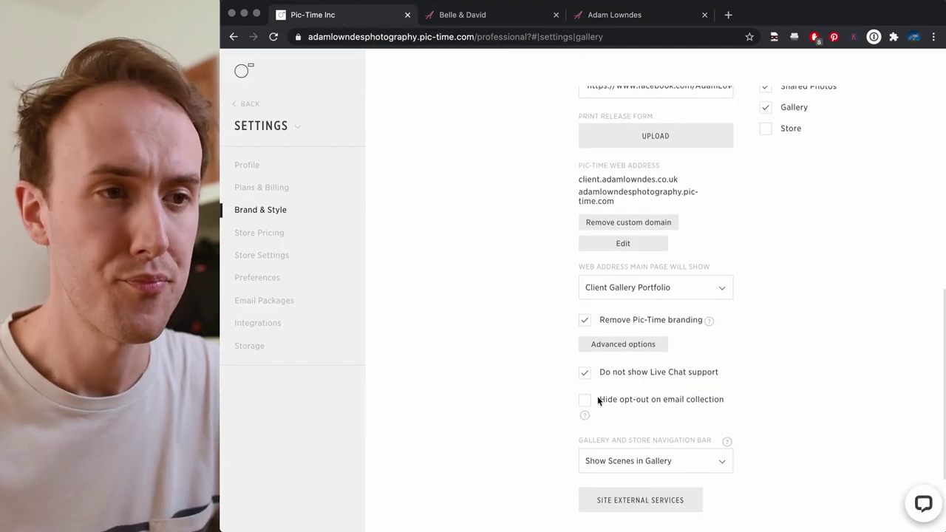
scroll(608, 331, "down", 1)
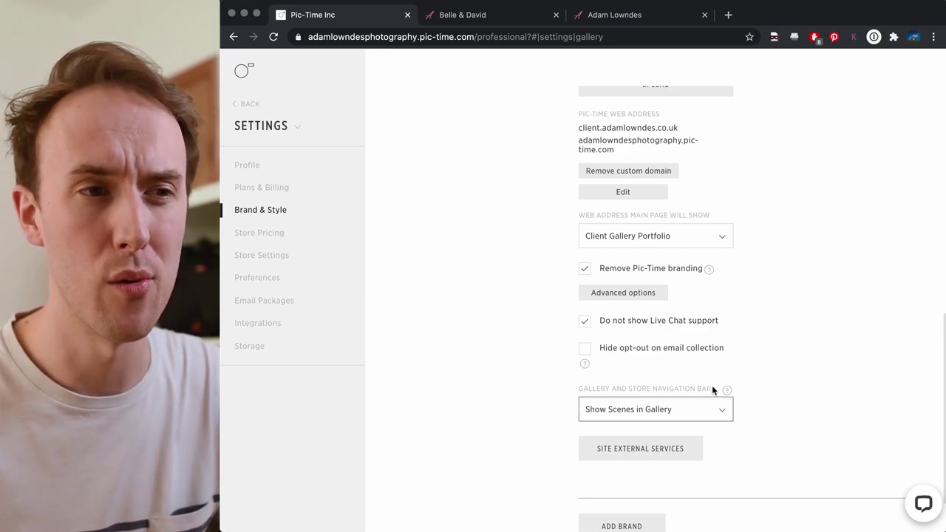
scroll(661, 416, "down", 2)
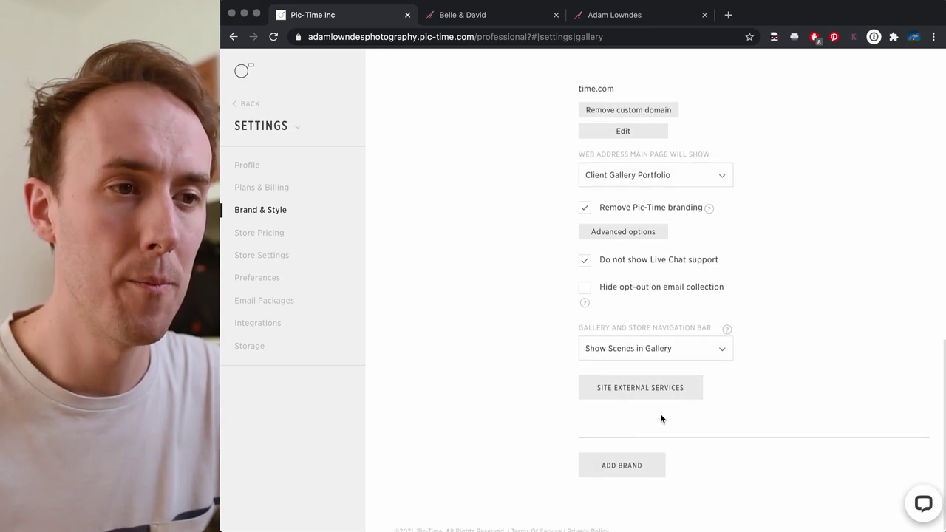
scroll(645, 383, "up", 1)
scroll(645, 383, "down", 1)
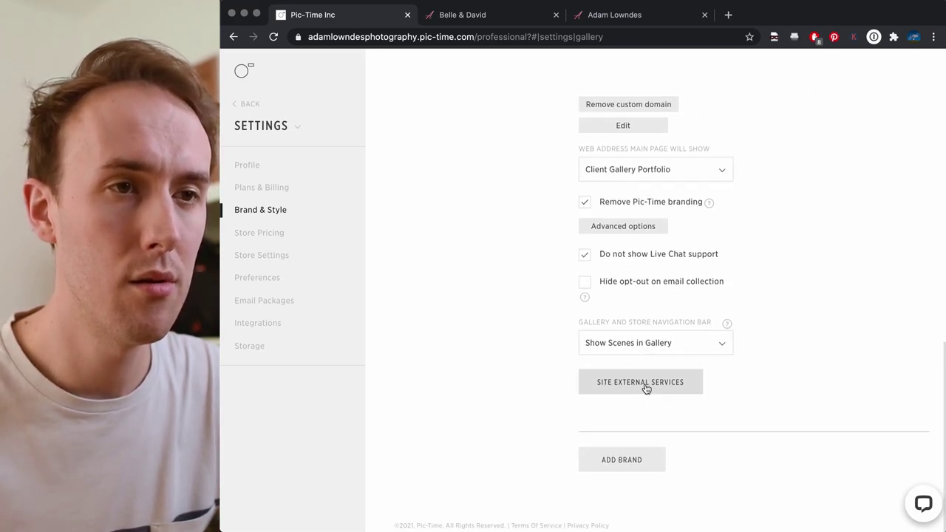
Step: Review the watermark image, type, position and size settings in Brand & Style
scroll(649, 384, "up", 8)
scroll(851, 425, "down", 3)
scroll(601, 337, "up", 3)
scroll(585, 328, "down", 1)
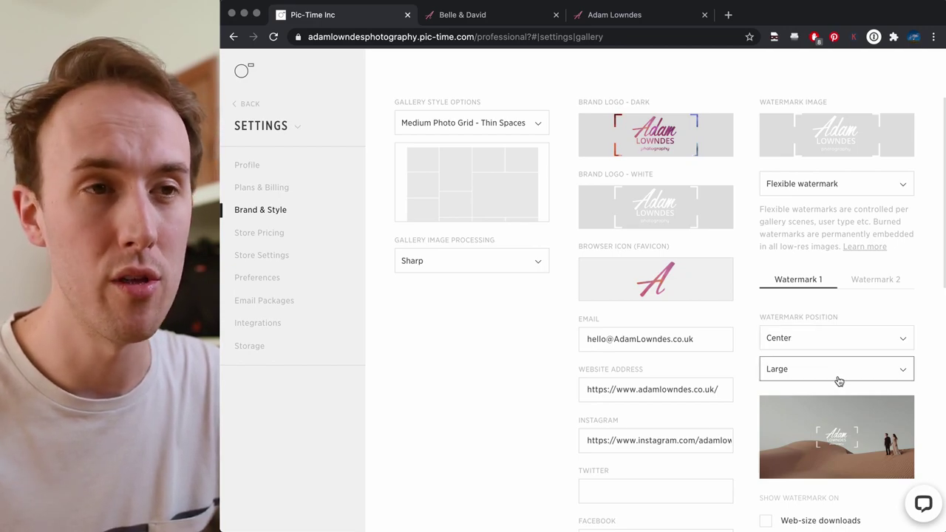
Step: Open the Store Pricing page, and review the payment, order hold, shipping, price change and currency options in Store Settings
scroll(839, 381, "up", 1)
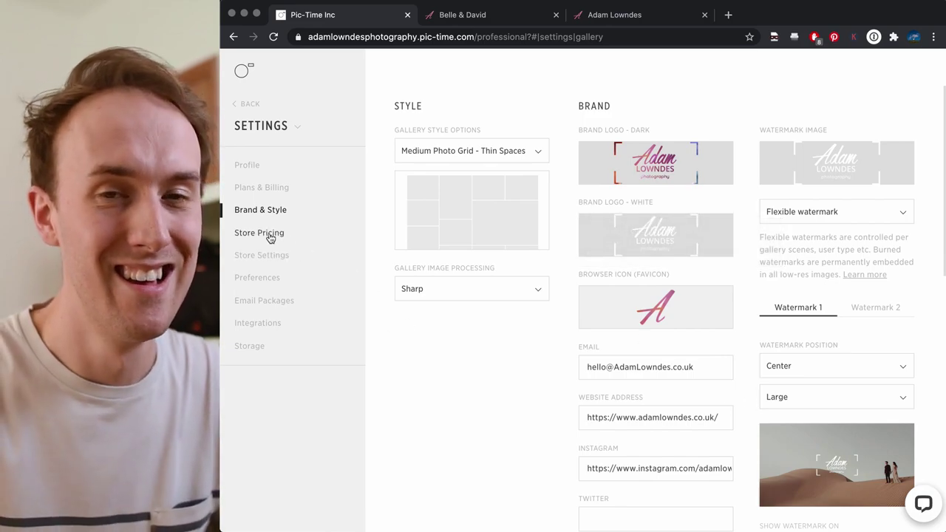
left_click(271, 236)
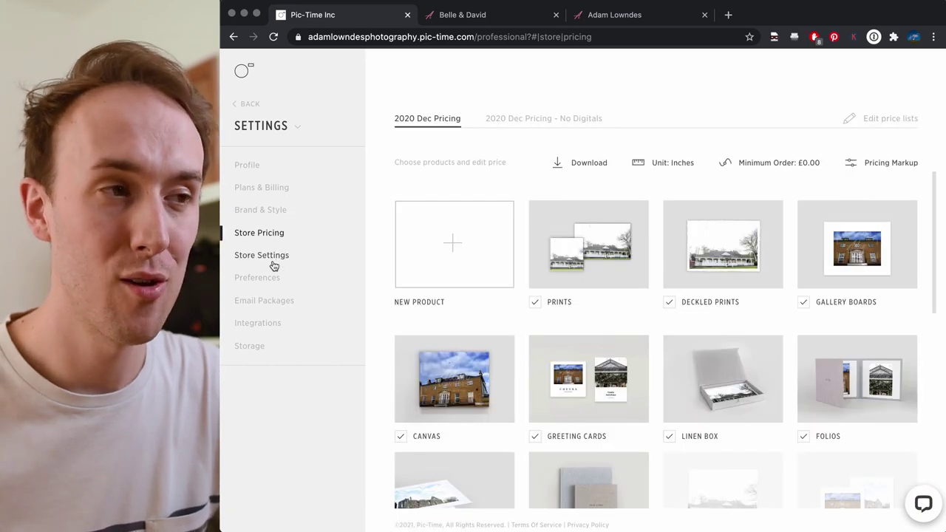
left_click(273, 260)
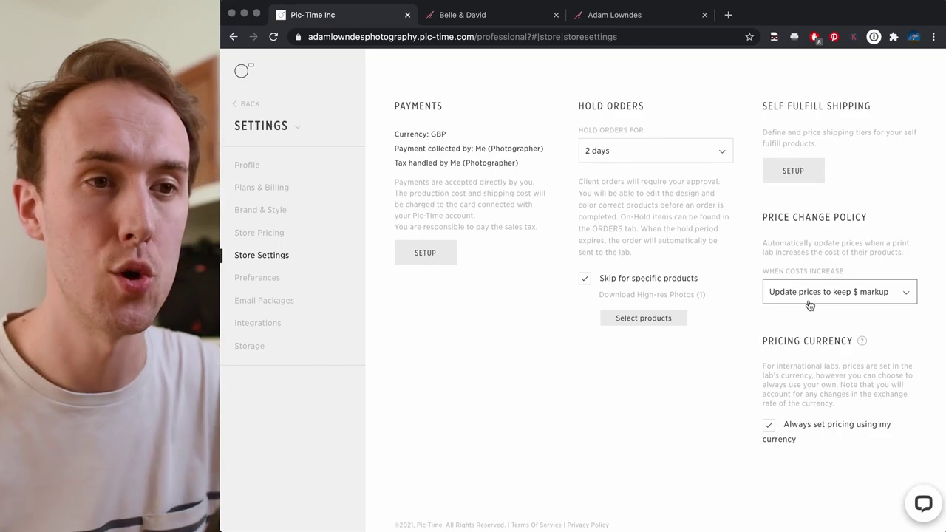
Step: Review the system preferences and project templates in Preferences, and view the client emails in the Default email package
left_click(281, 286)
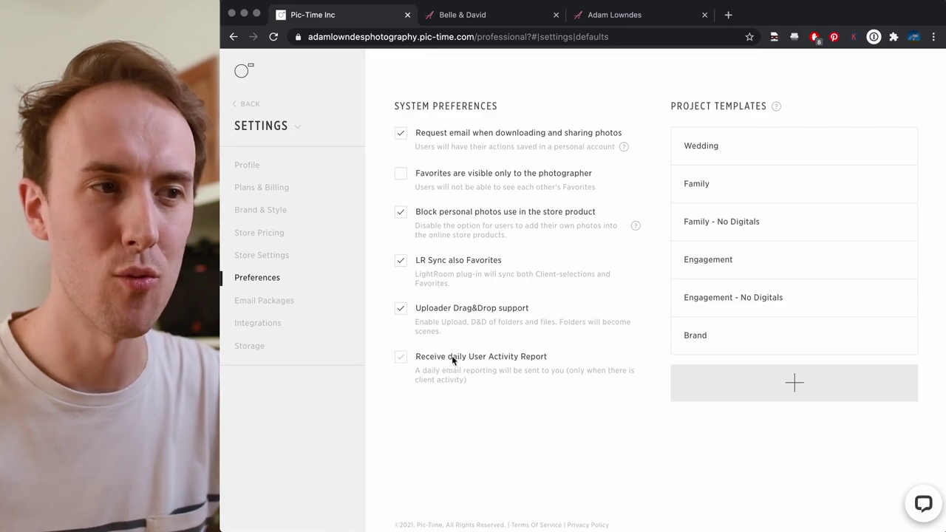
left_click(260, 300)
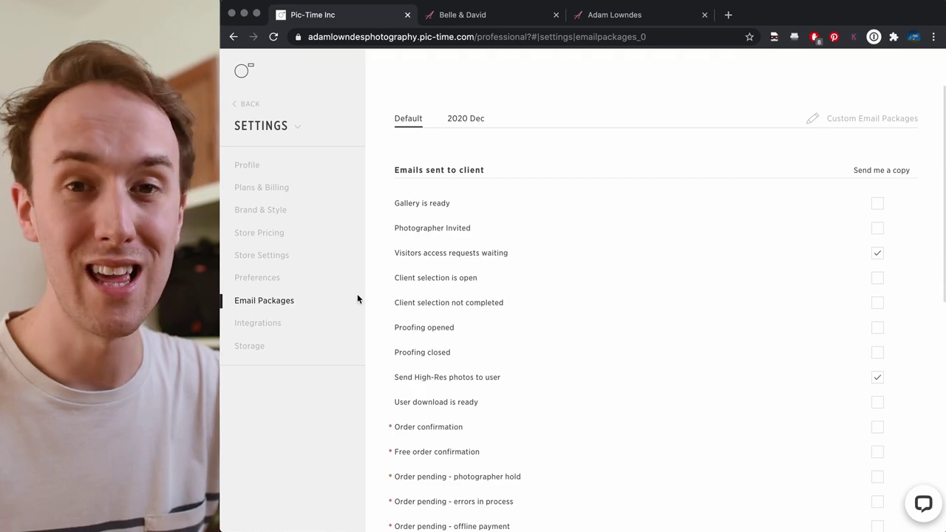
Step: Examine the Testimonials on Website options in Integrations, and view the plan and project usage in Storage
left_click(281, 328)
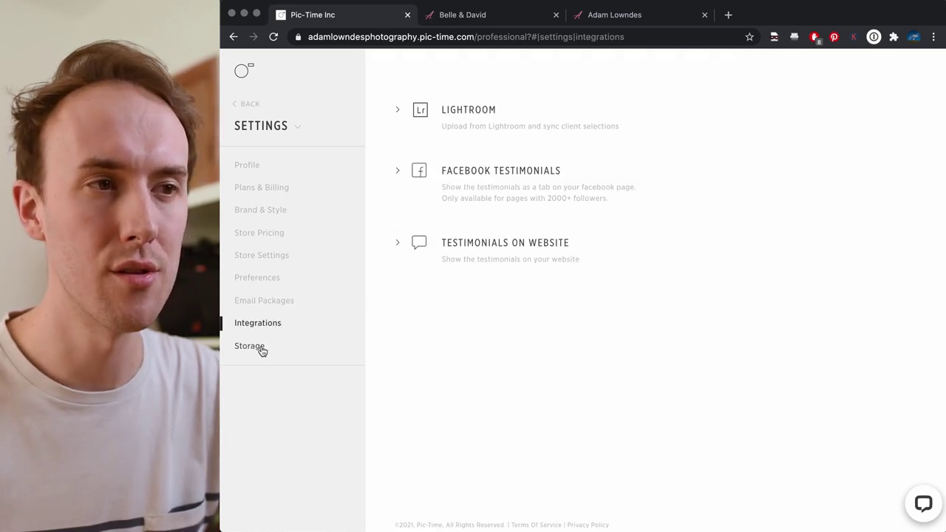
left_click(397, 242)
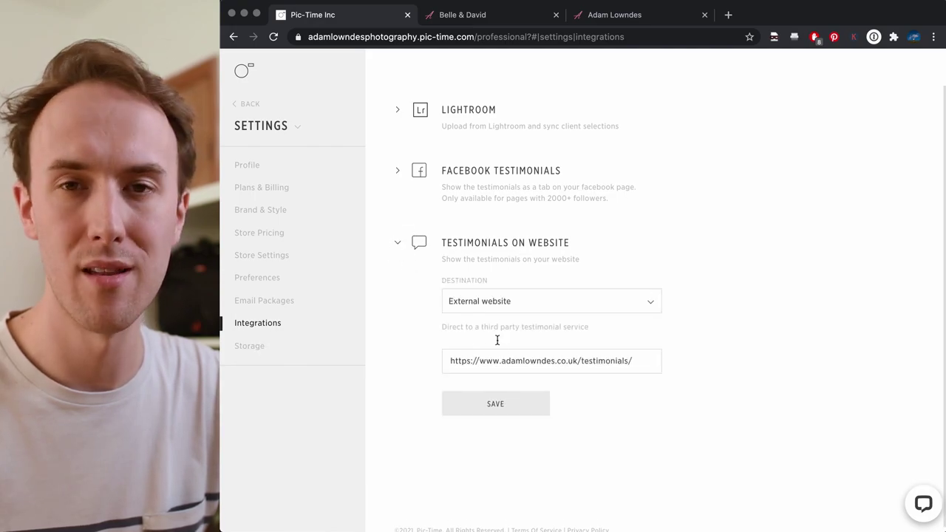
left_click(395, 243)
left_click(264, 345)
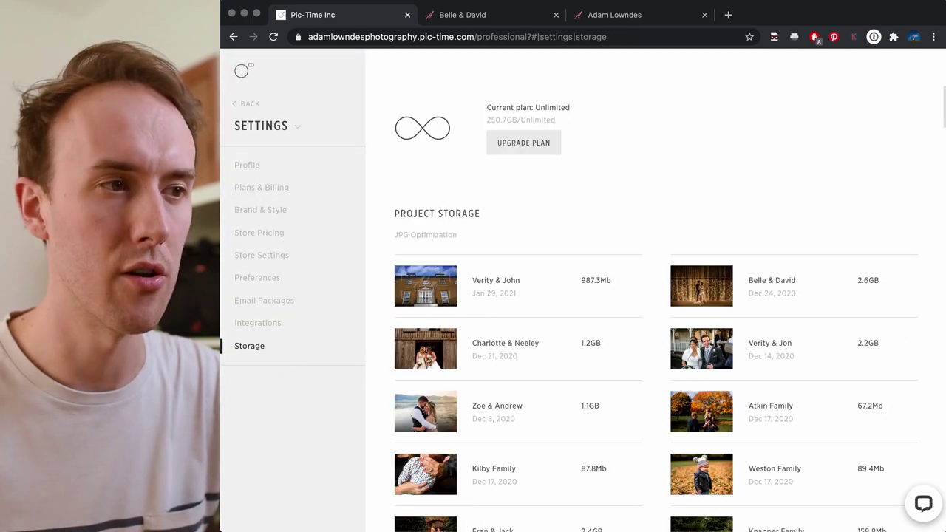
Step: Revisit the Integrations, Profile, Store Pricing and Email Packages settings, and return to the project templates in Preferences
left_click(249, 323)
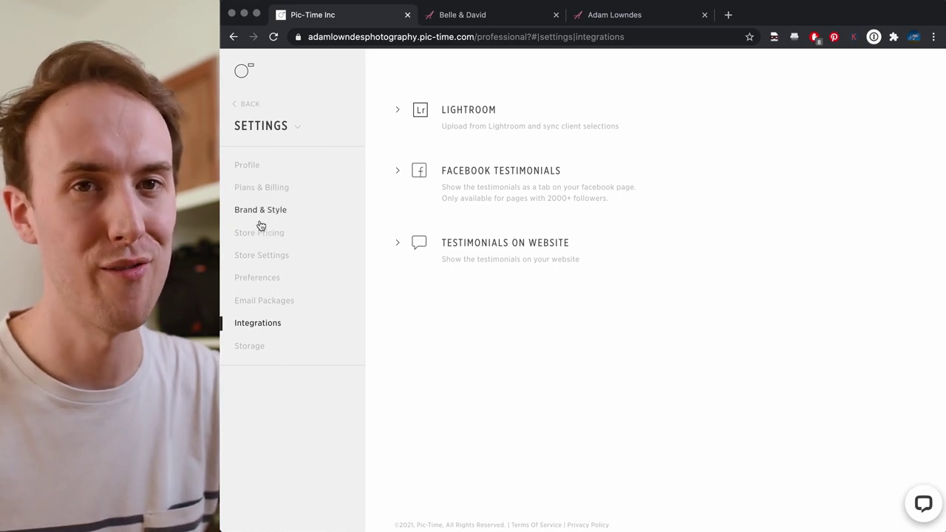
left_click(268, 165)
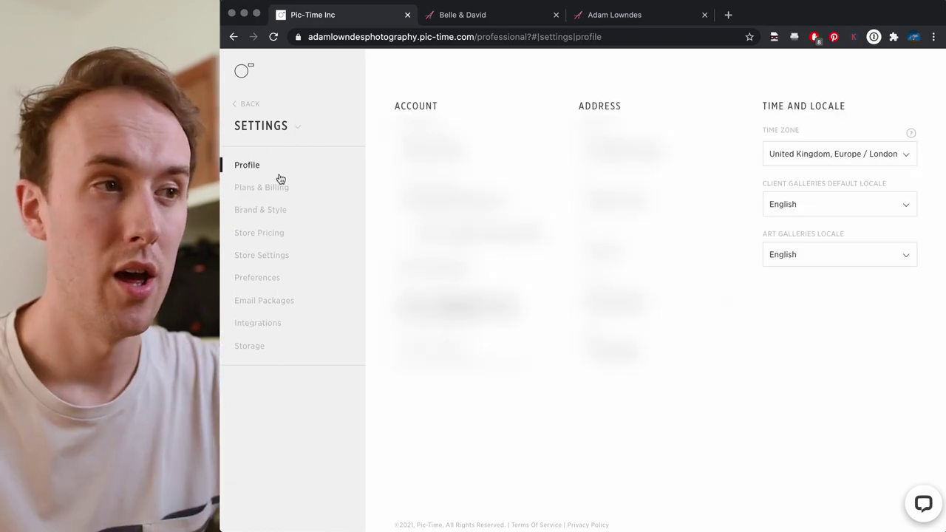
left_click(273, 265)
left_click(264, 234)
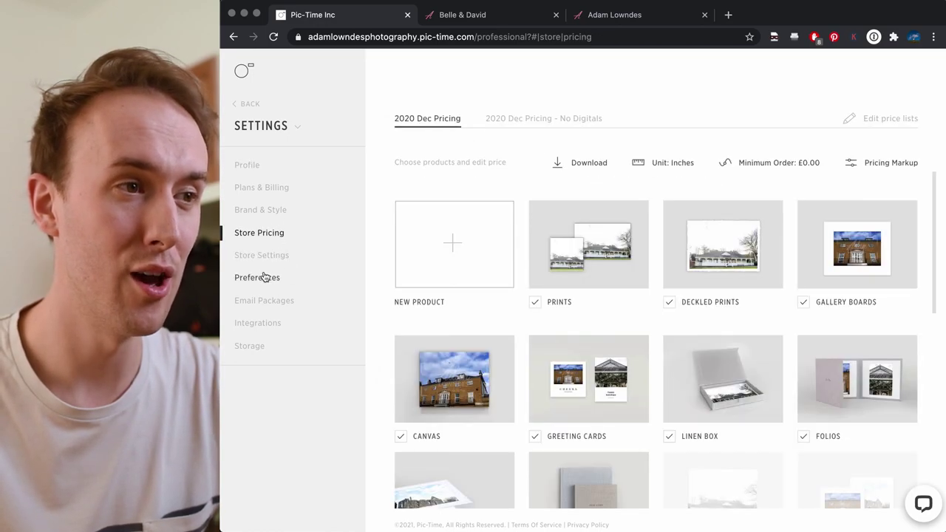
left_click(267, 278)
left_click(268, 300)
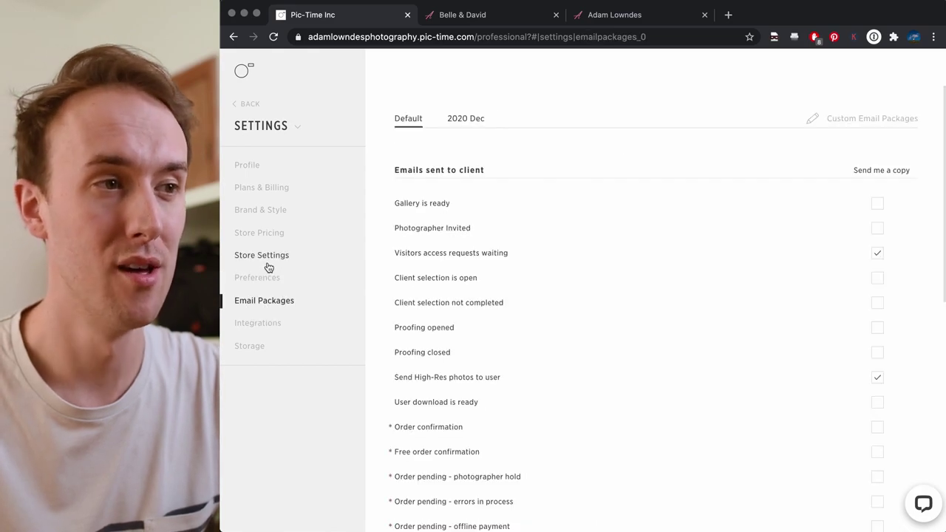
left_click(267, 278)
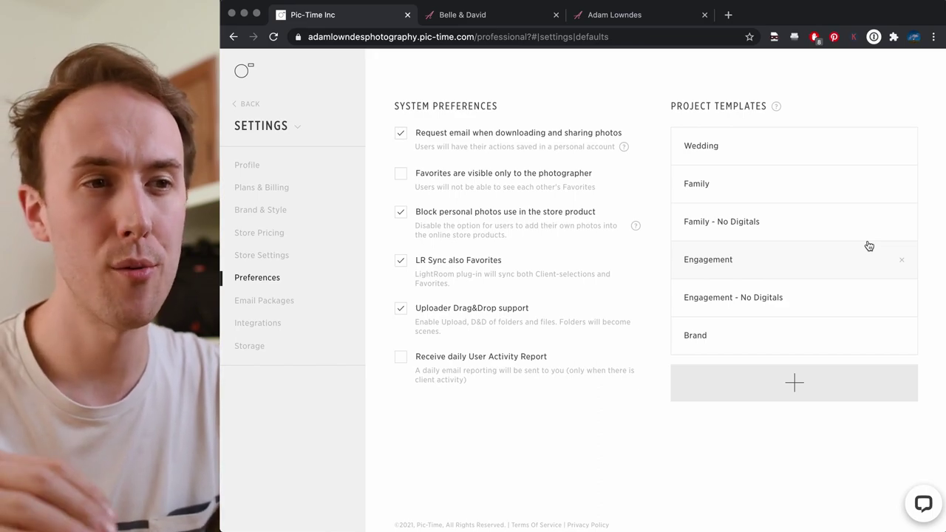
Step: Browse the enabled and disabled store products in the 2020 Dec Pricing list on the Store Pricing page
left_click(262, 235)
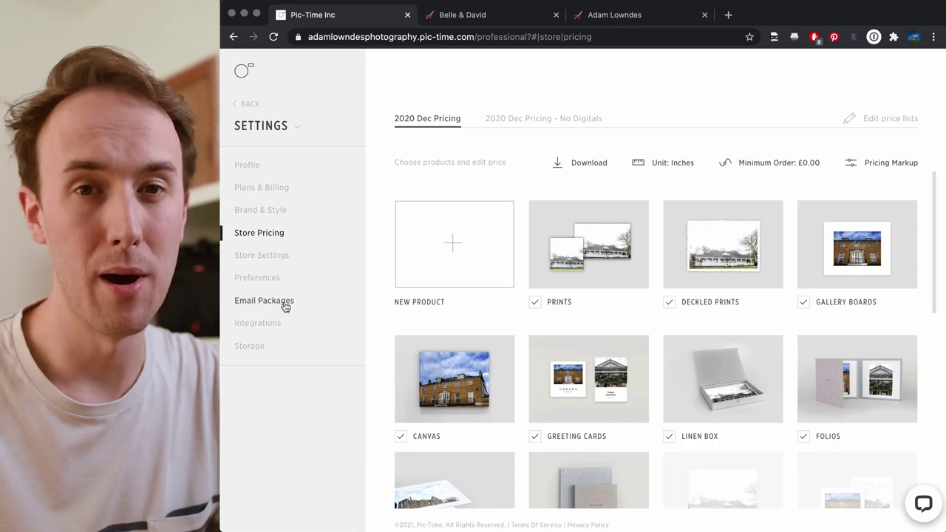
scroll(498, 325, "down", 1)
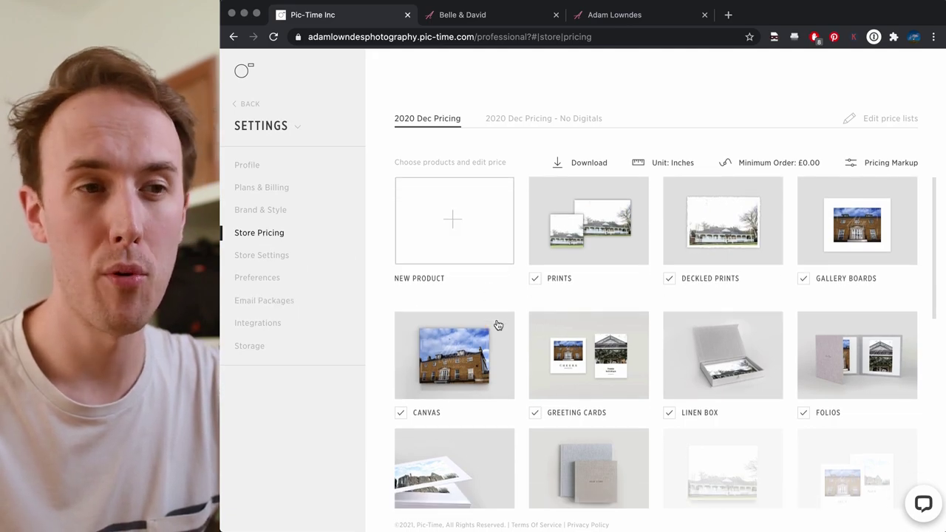
scroll(498, 325, "down", 5)
scroll(498, 326, "up", 5)
scroll(498, 325, "down", 2)
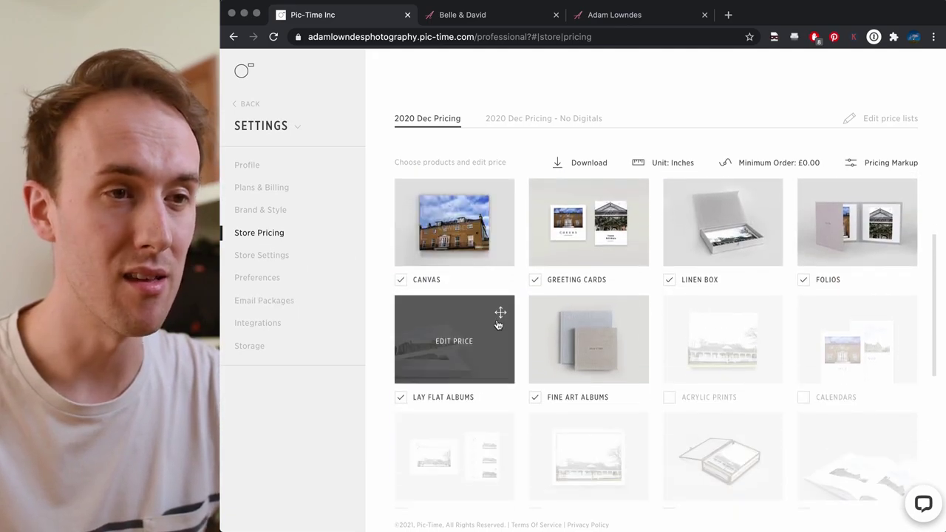
scroll(500, 323, "down", 1)
scroll(499, 326, "up", 2)
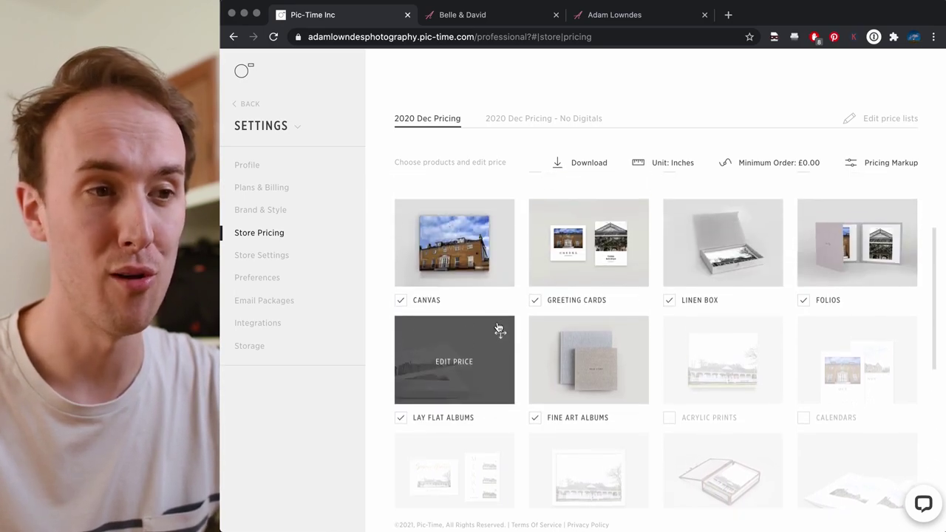
scroll(498, 325, "up", 1)
scroll(497, 326, "down", 5)
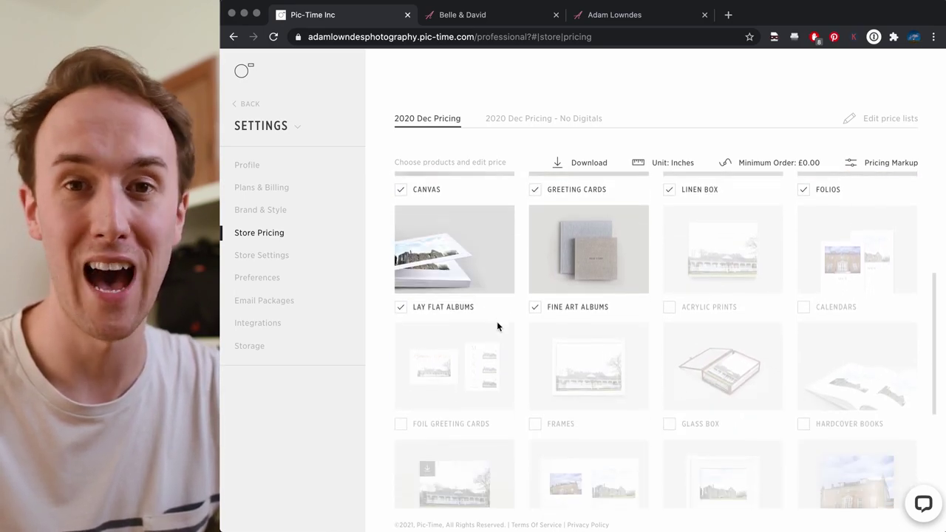
scroll(497, 321, "down", 1)
scroll(496, 321, "up", 5)
scroll(496, 322, "down", 4)
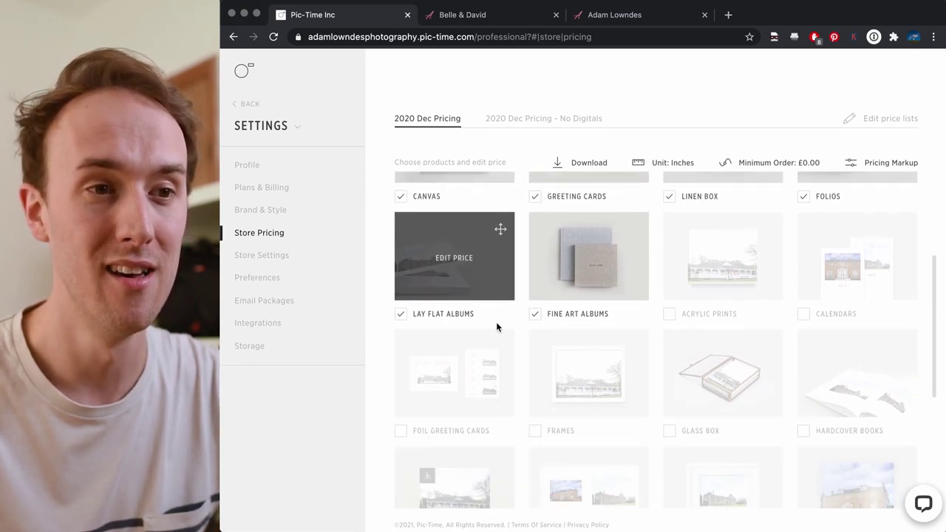
scroll(496, 321, "down", 4)
scroll(522, 387, "up", 5)
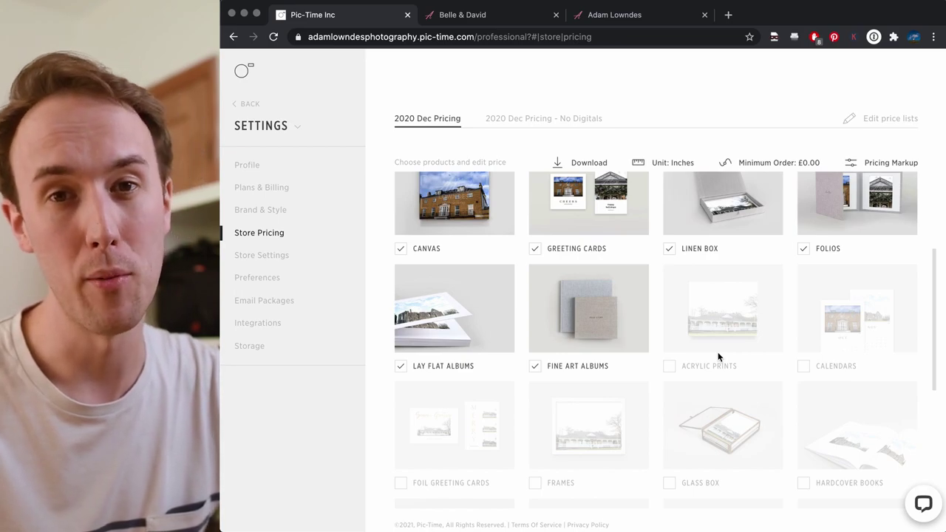
scroll(718, 354, "up", 1)
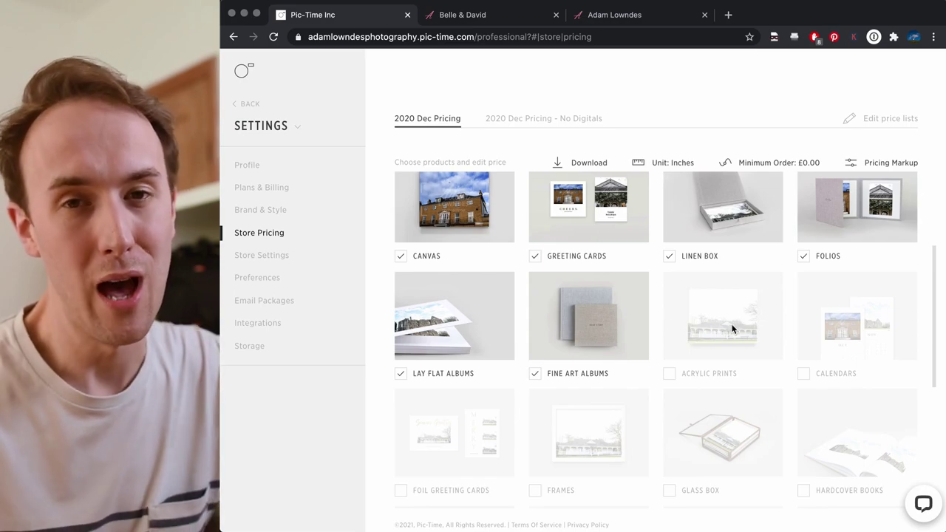
mouse_move(592, 311)
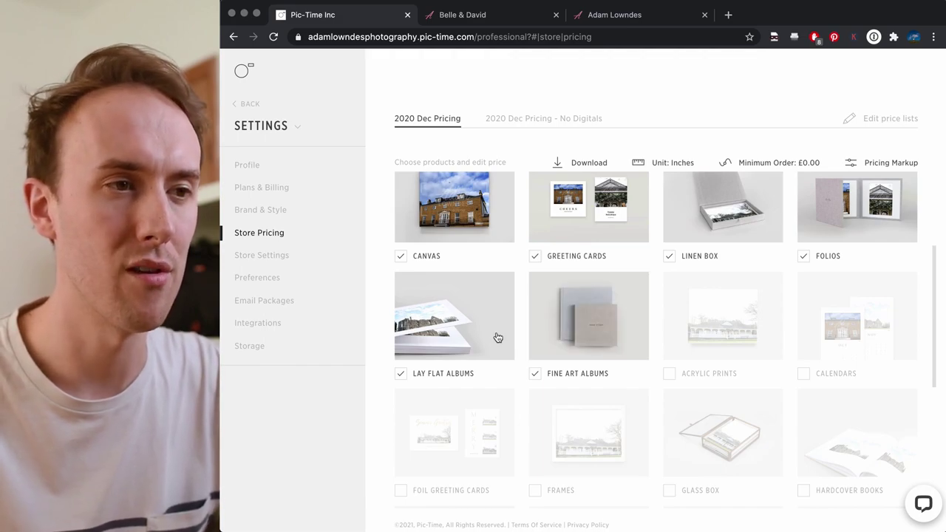
scroll(479, 344, "up", 3)
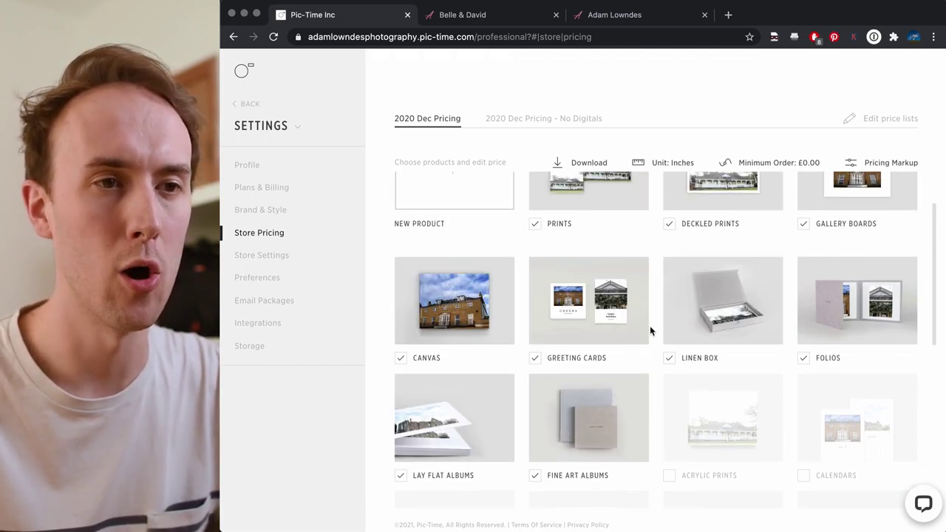
scroll(746, 295, "up", 2)
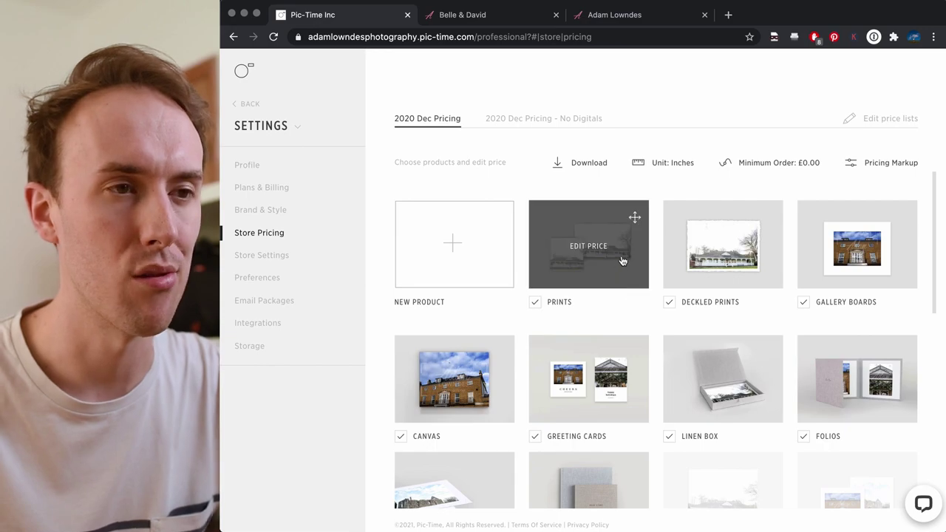
Step: Look through the Semi Gloss sizes in the Prints product's price editor and close it without applying changes
left_click(621, 255)
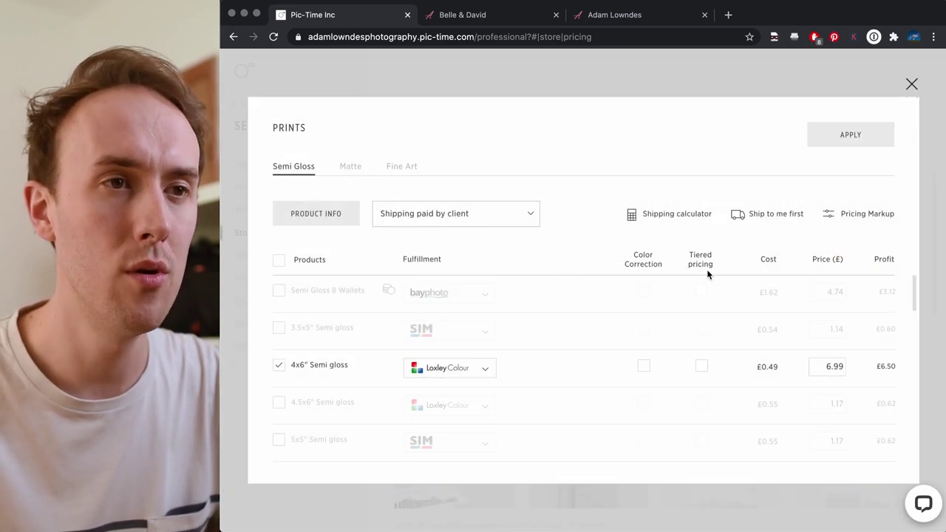
scroll(400, 344, "down", 2)
scroll(341, 338, "down", 10)
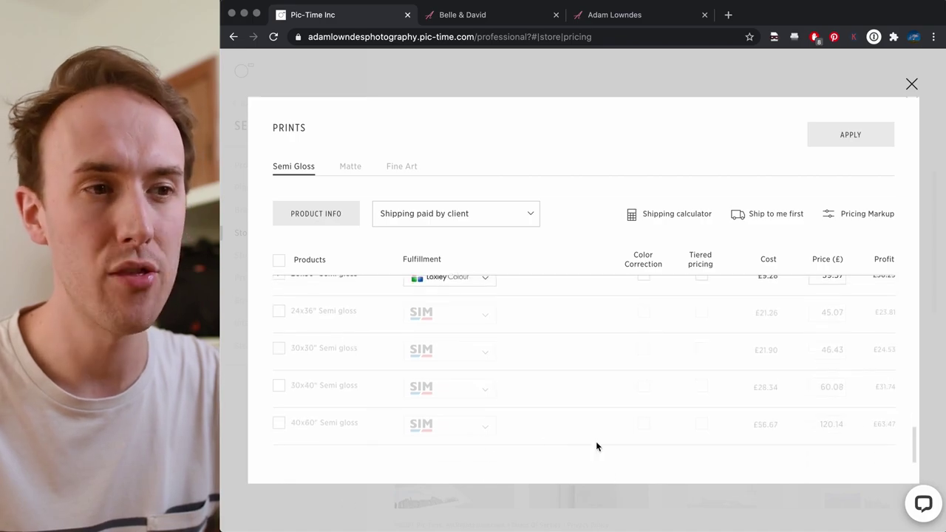
left_click(911, 84)
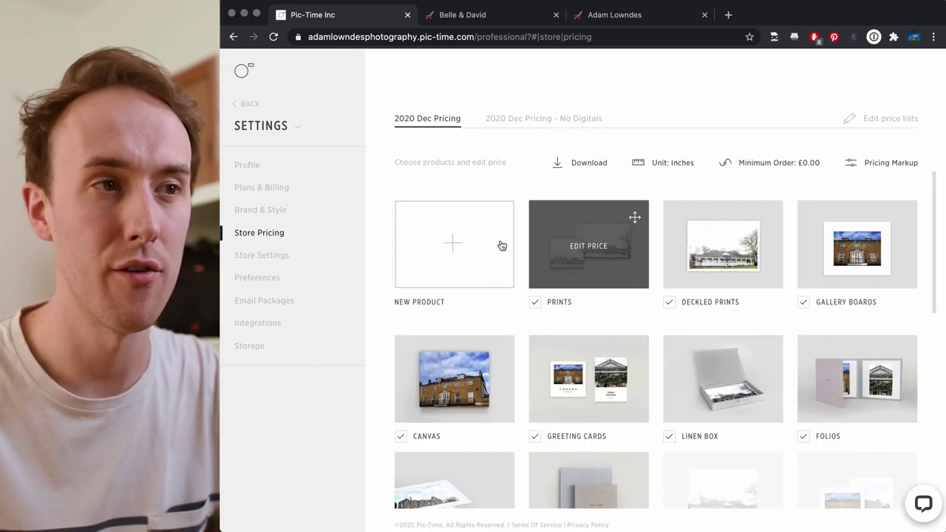
Step: Reopen the Prints price editor and examine the fulfilment lab, cost, price and profit for the Semi Gloss sizes
left_click(588, 248)
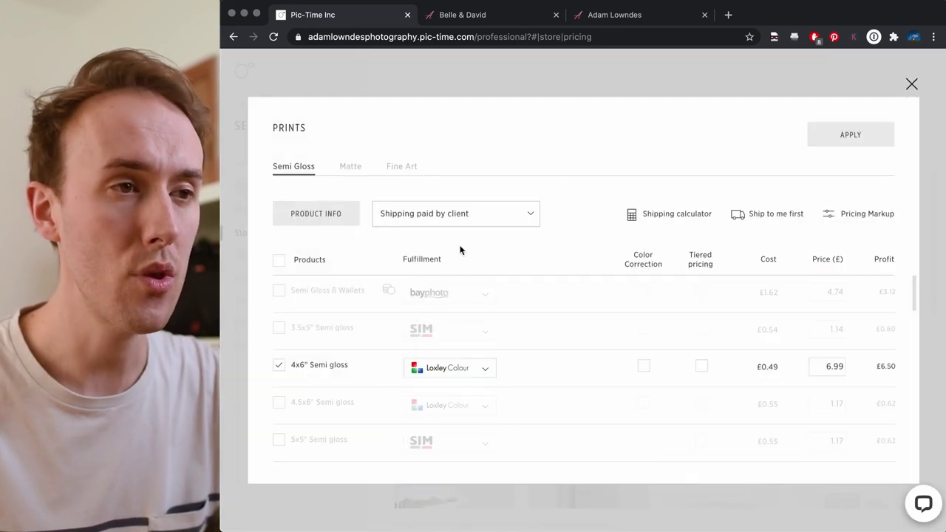
scroll(468, 359, "down", 4)
scroll(479, 343, "down", 10)
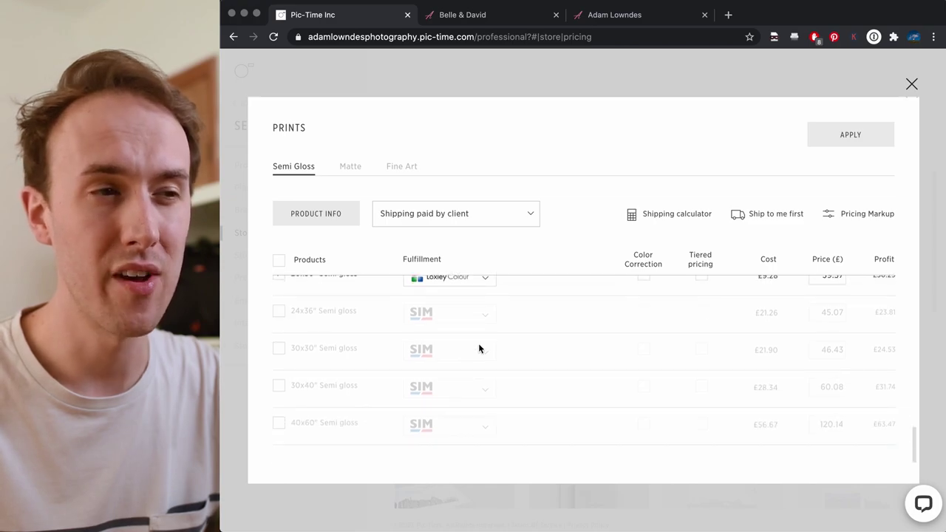
scroll(478, 338, "up", 12)
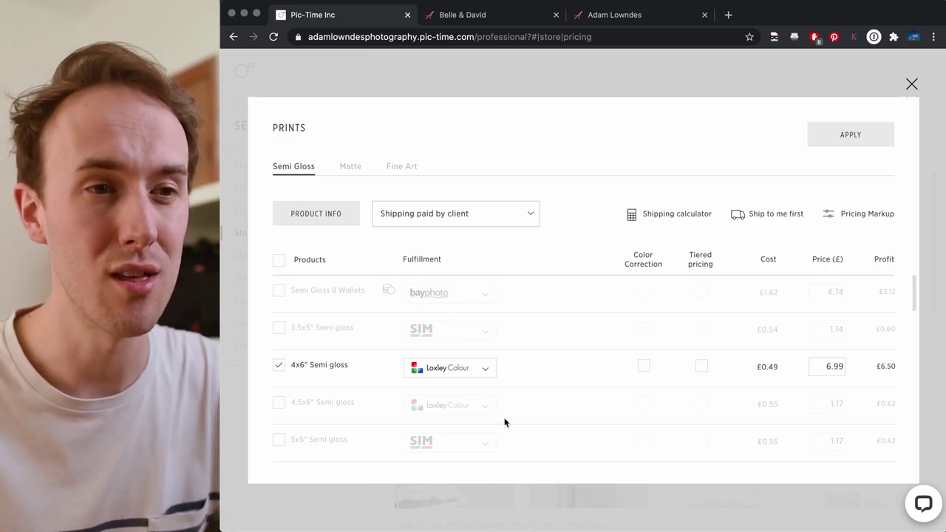
scroll(504, 422, "down", 3)
scroll(504, 423, "down", 3)
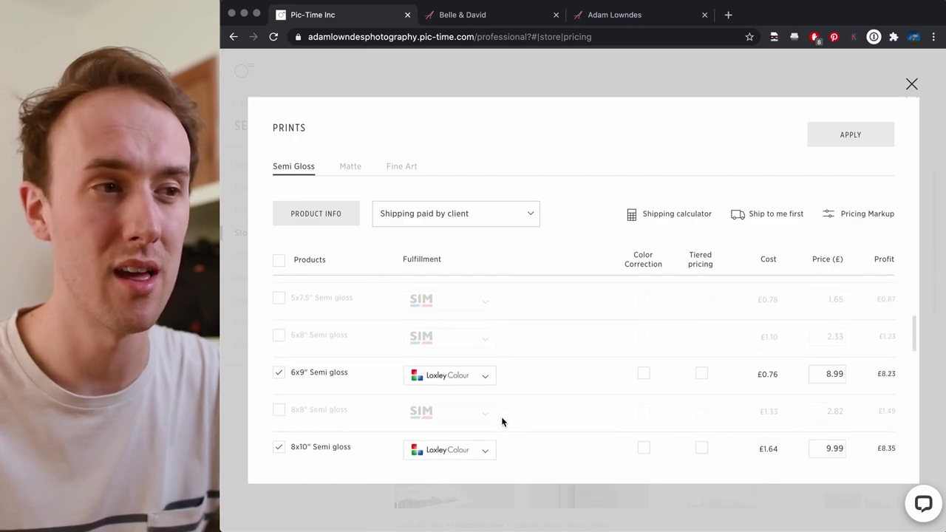
scroll(502, 422, "up", 6)
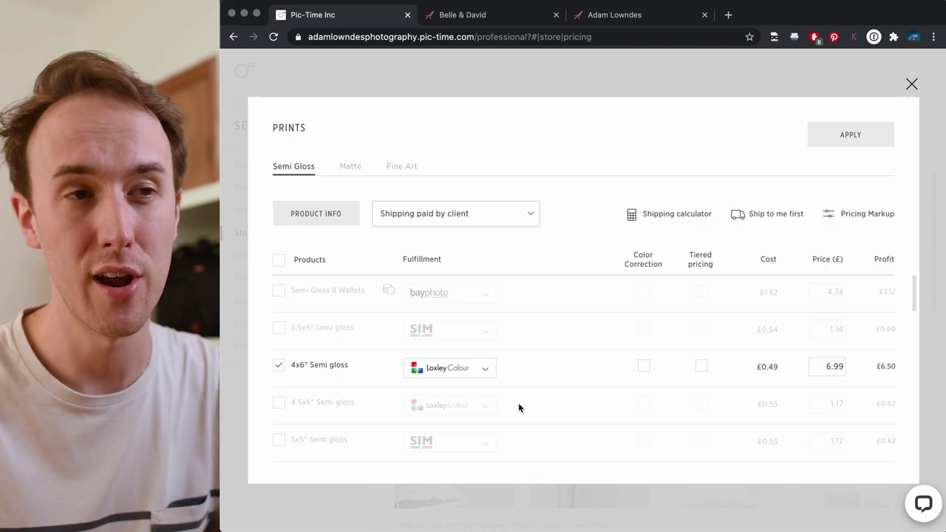
Step: View the Matte and Fine Art print pricing, and close the Prints price editor without applying changes
left_click(351, 167)
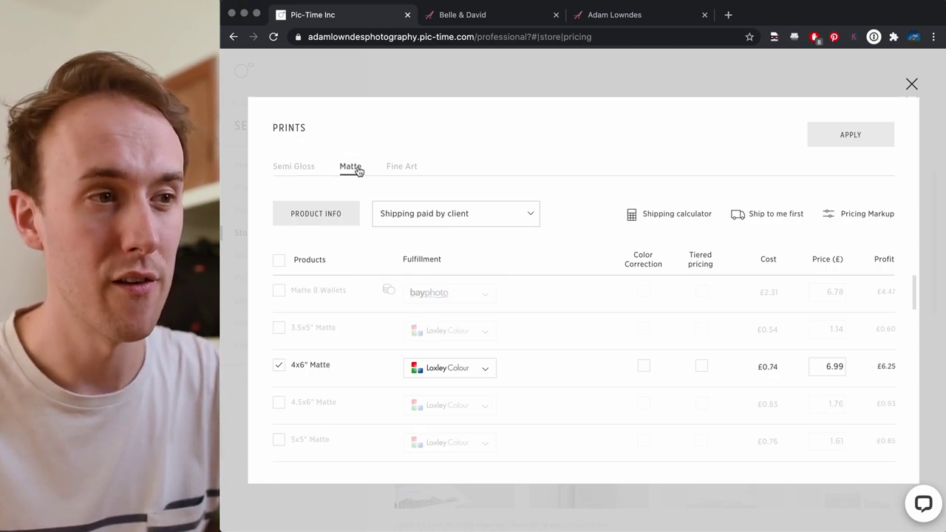
left_click(403, 168)
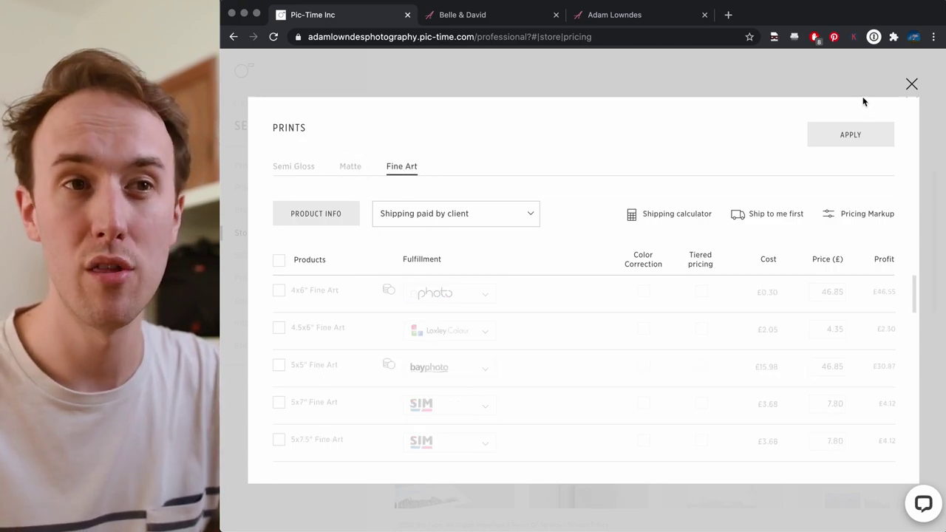
left_click(912, 84)
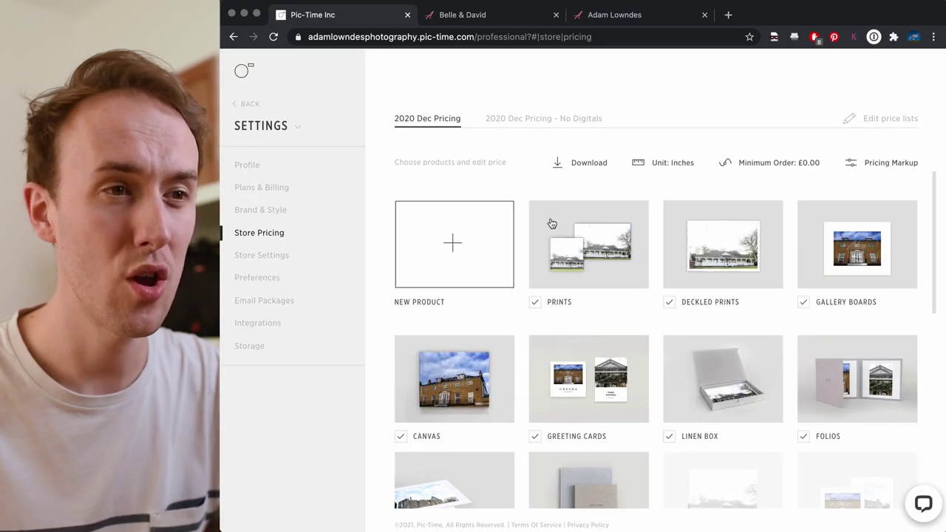
Step: View the pricing of the Deckled Prints and Gallery Boards products, closing each price editor without applying changes
left_click(720, 267)
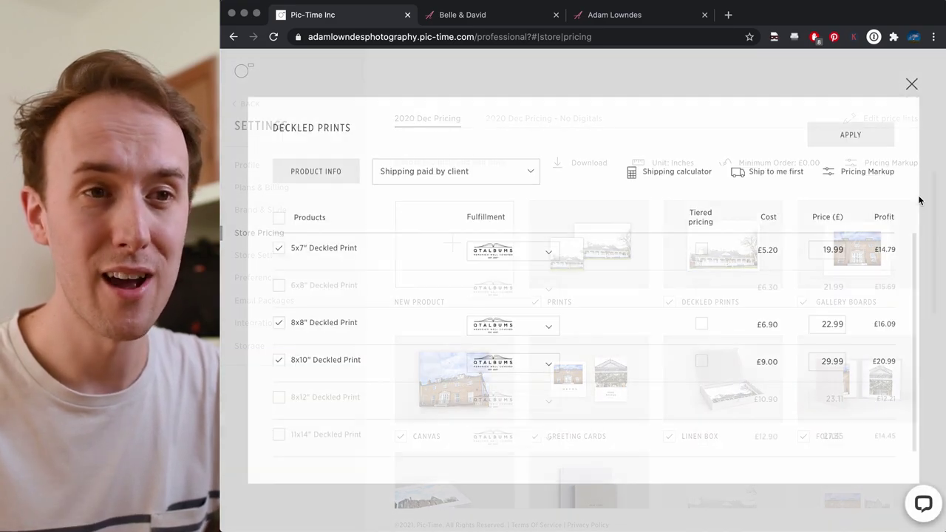
left_click(912, 84)
left_click(866, 262)
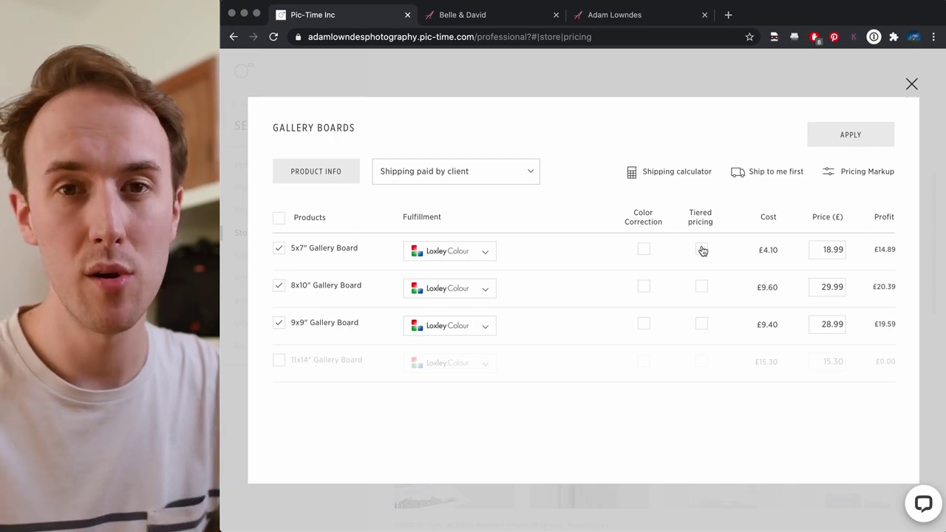
left_click(911, 85)
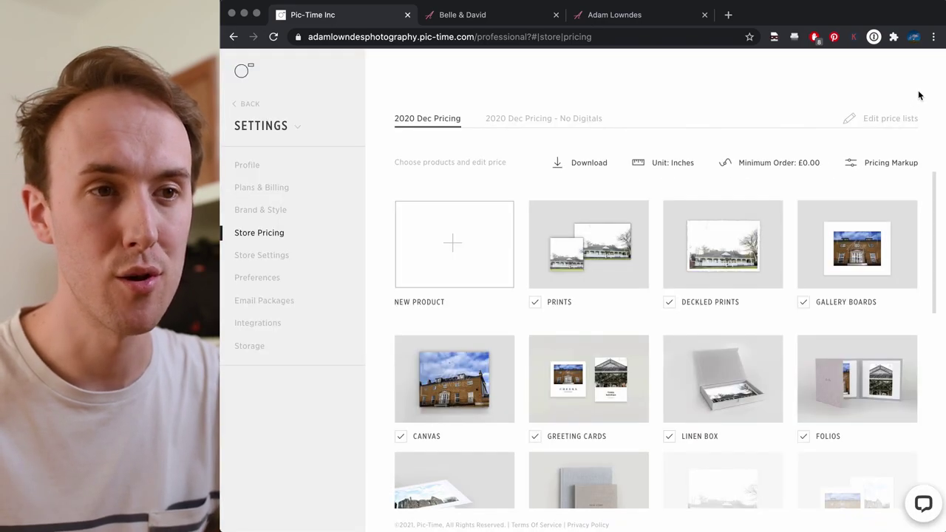
Step: View the pricing of the Canvas and Greeting Cards products, closing each price editor without applying changes
left_click(481, 393)
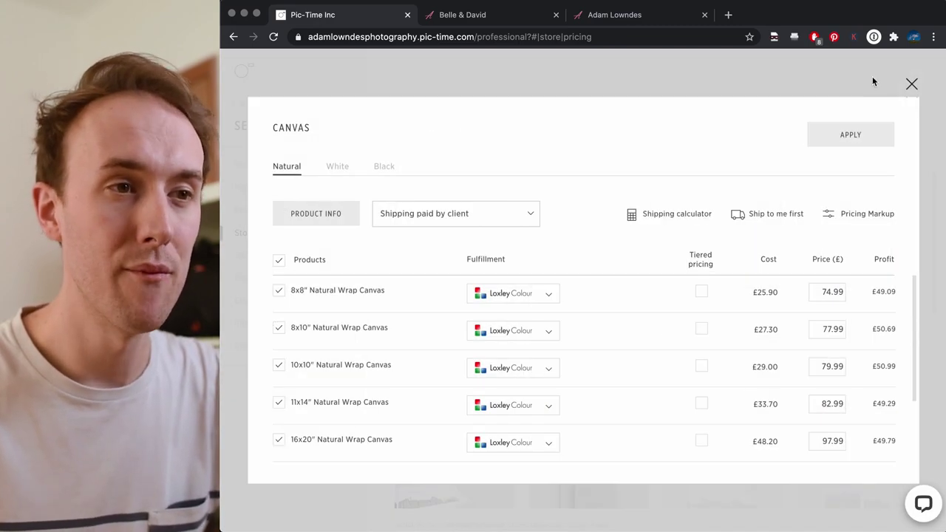
left_click(914, 87)
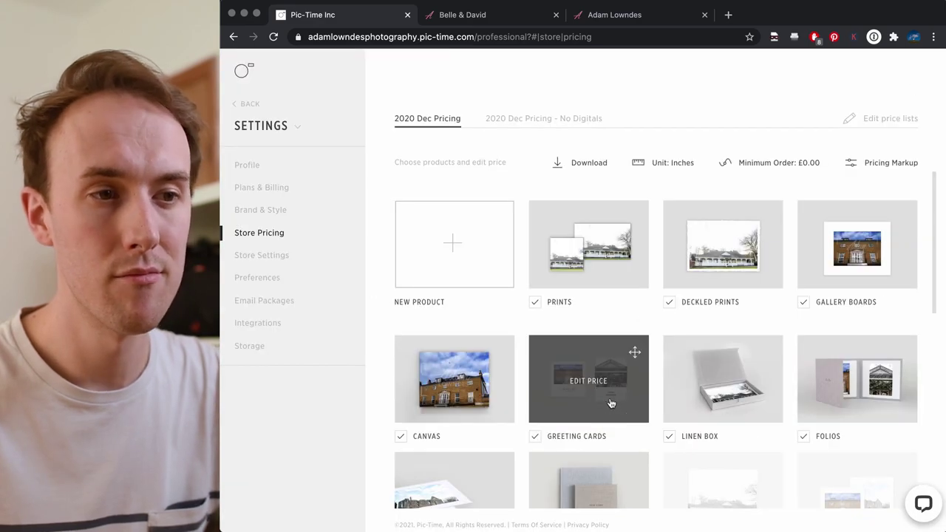
left_click(611, 404)
left_click(913, 84)
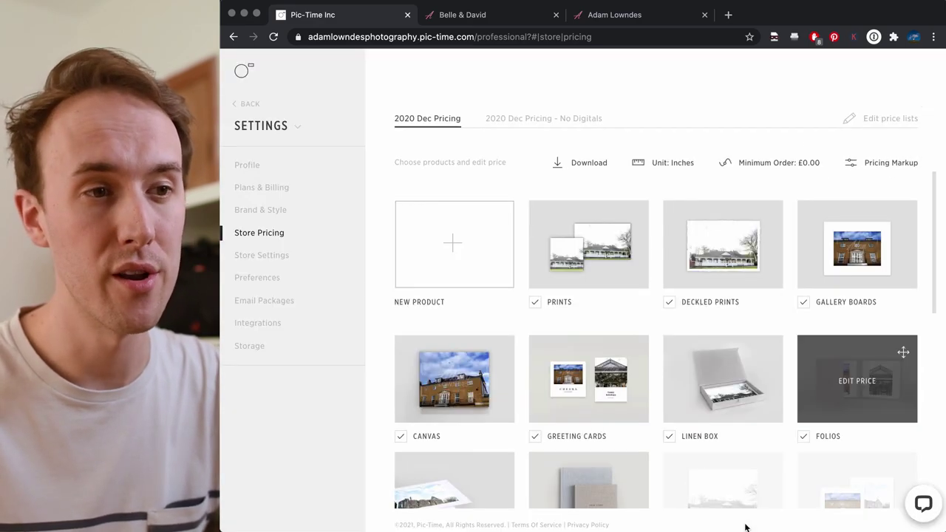
Step: View the Linen Box and Folios pricing, closing each price editor without applying changes
left_click(772, 414)
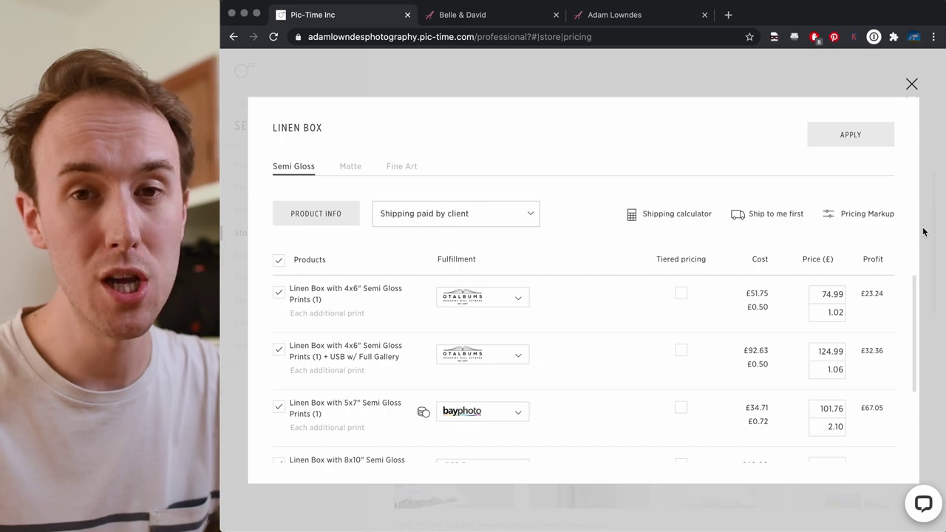
left_click(913, 87)
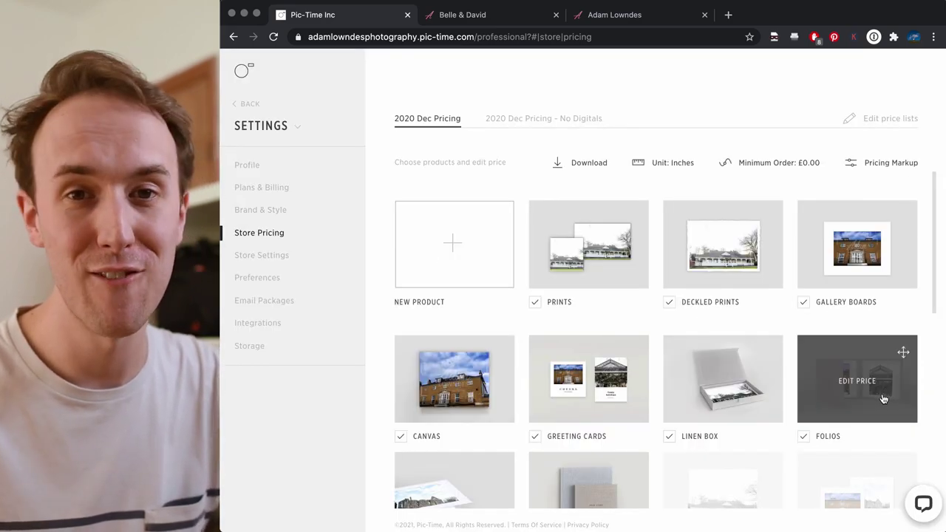
left_click(879, 388)
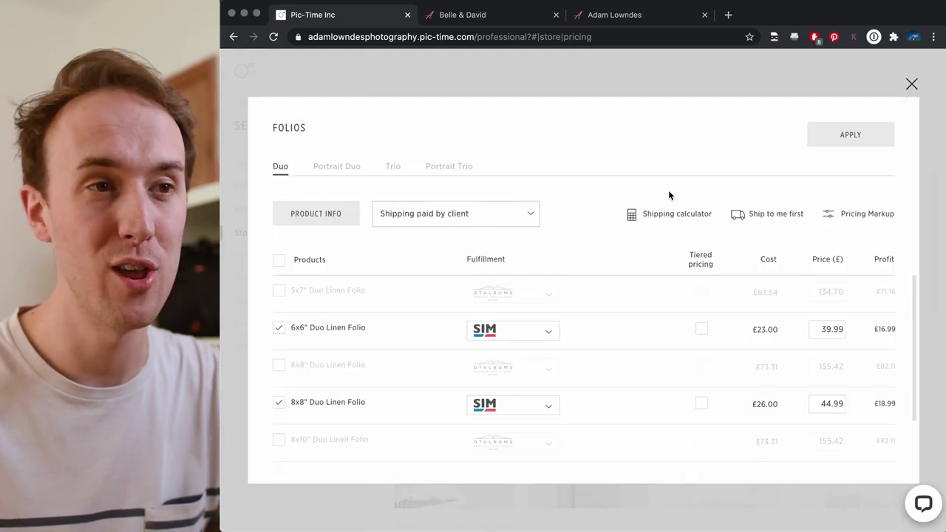
left_click(911, 83)
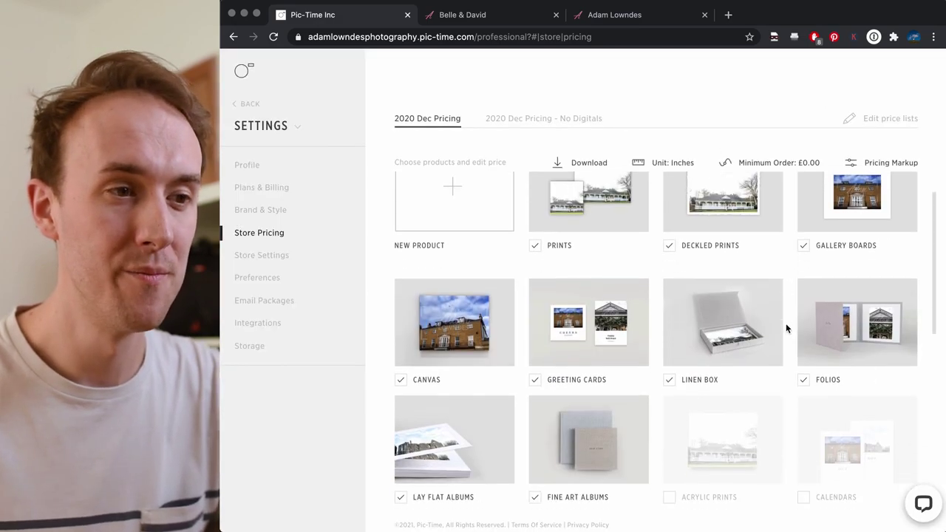
Step: View the Lay Flat Albums and Fine Art Albums pricing, closing each price editor without applying changes
scroll(546, 432, "down", 2)
left_click(469, 418)
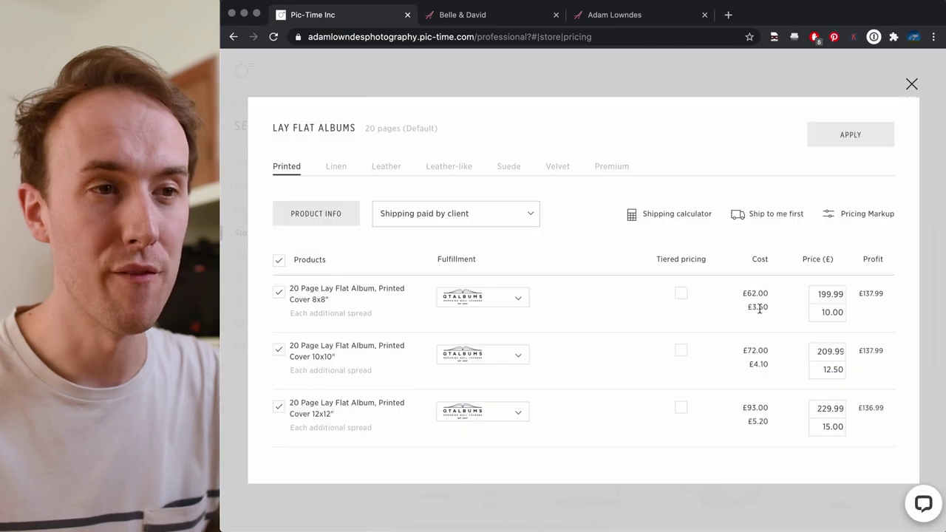
left_click(911, 85)
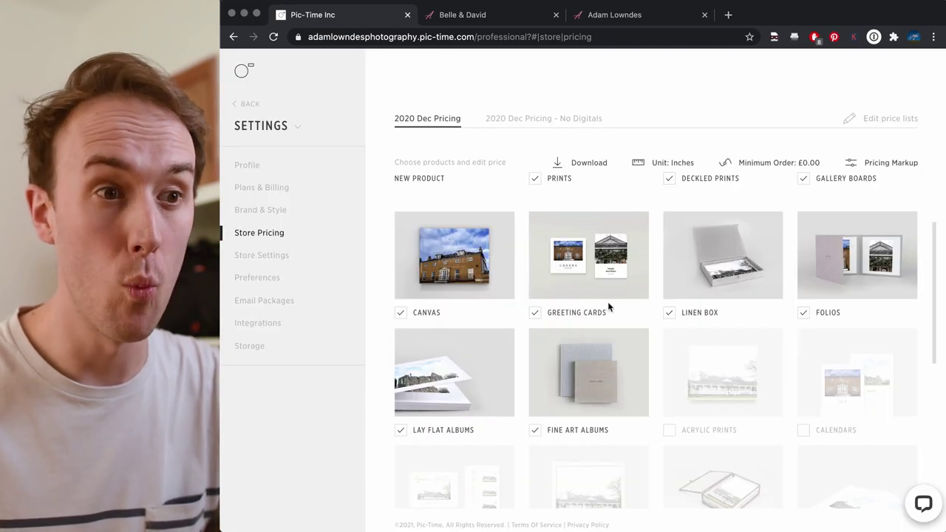
mouse_move(602, 338)
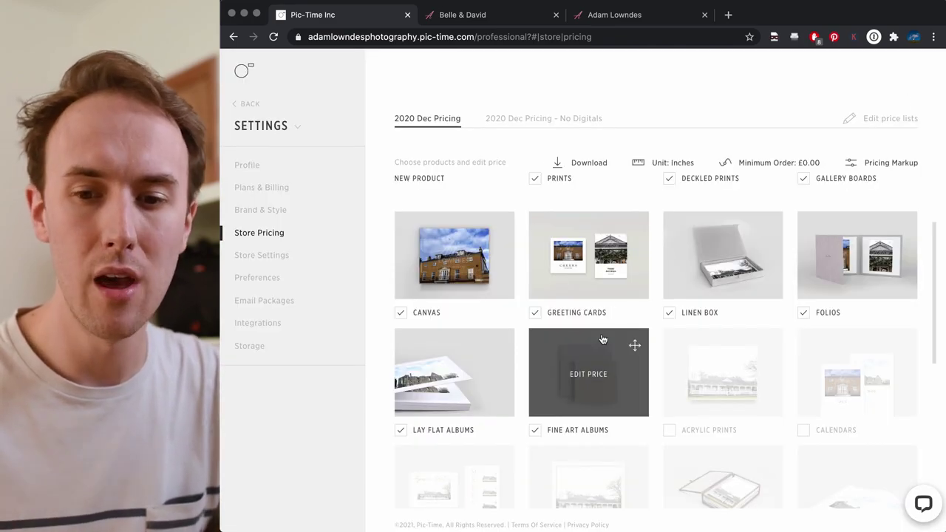
left_click(602, 339)
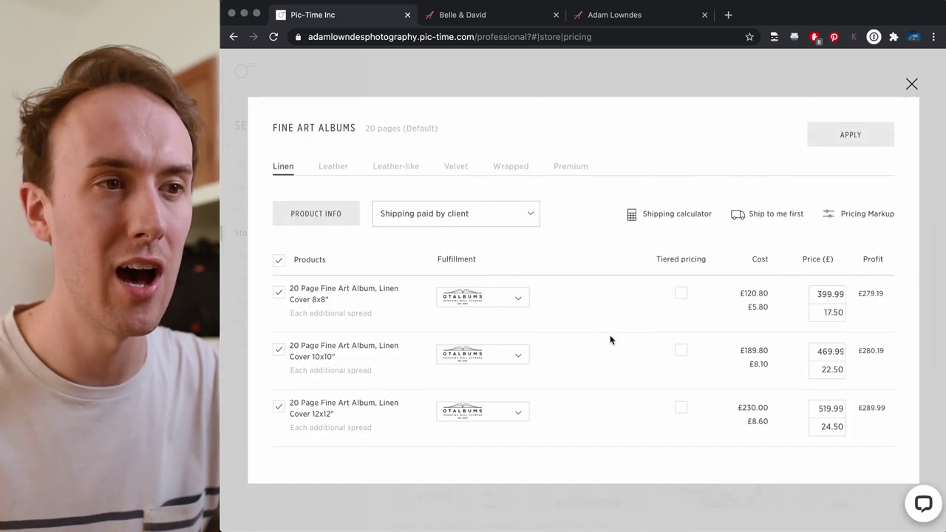
left_click(912, 85)
Step: Look through the price lists editor without applying changes, and switch to the 2020 Dec Pricing - No Digitals list
mouse_move(591, 388)
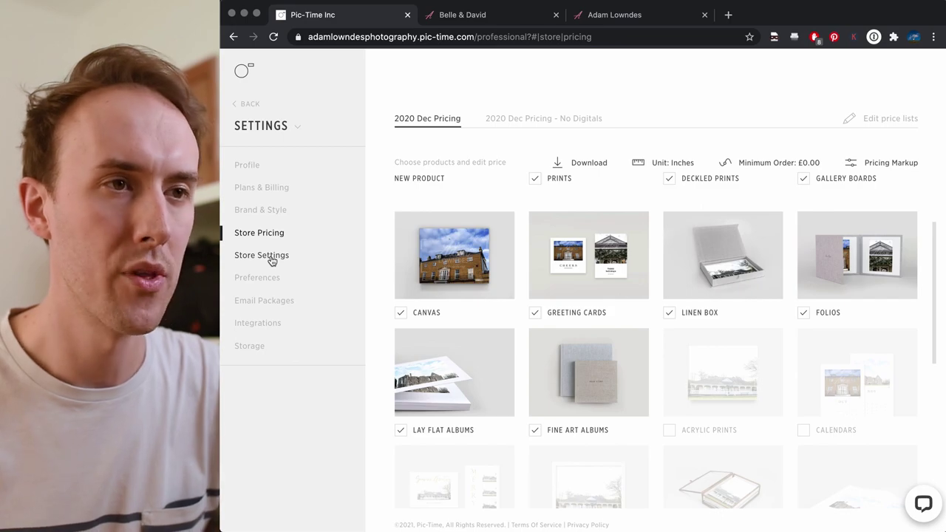
scroll(628, 359, "up", 1)
scroll(584, 369, "down", 3)
scroll(569, 374, "up", 5)
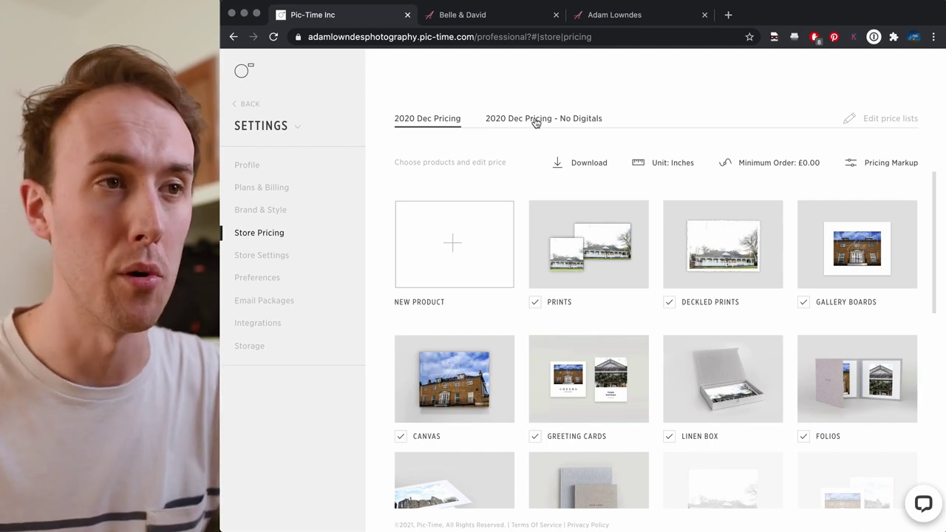
left_click(870, 118)
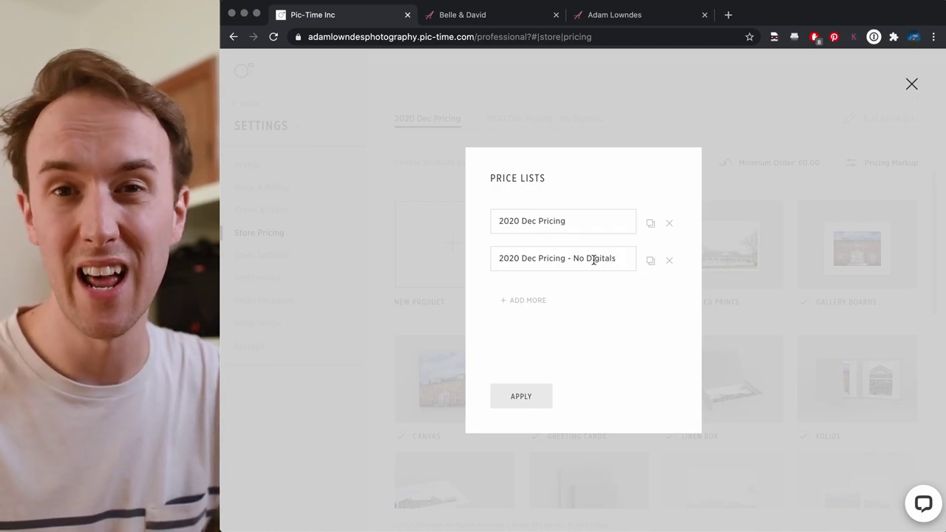
left_click(913, 83)
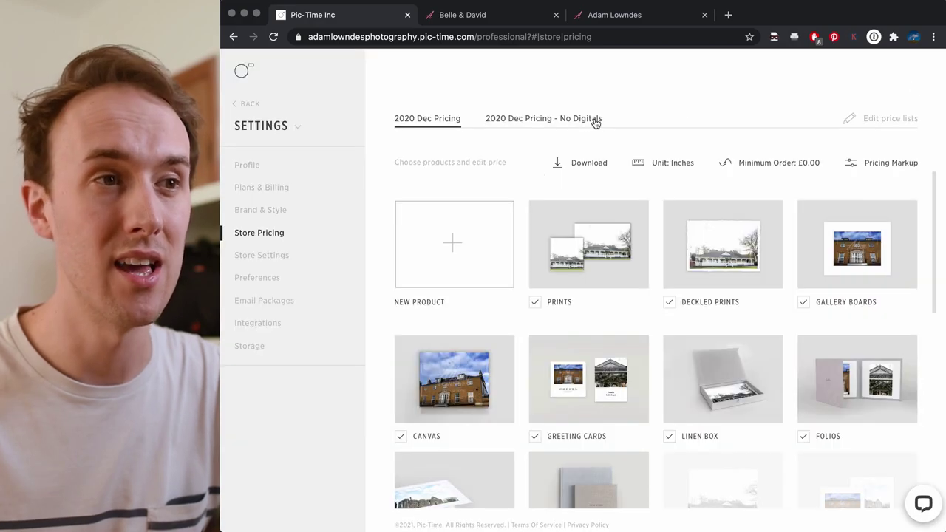
left_click(582, 118)
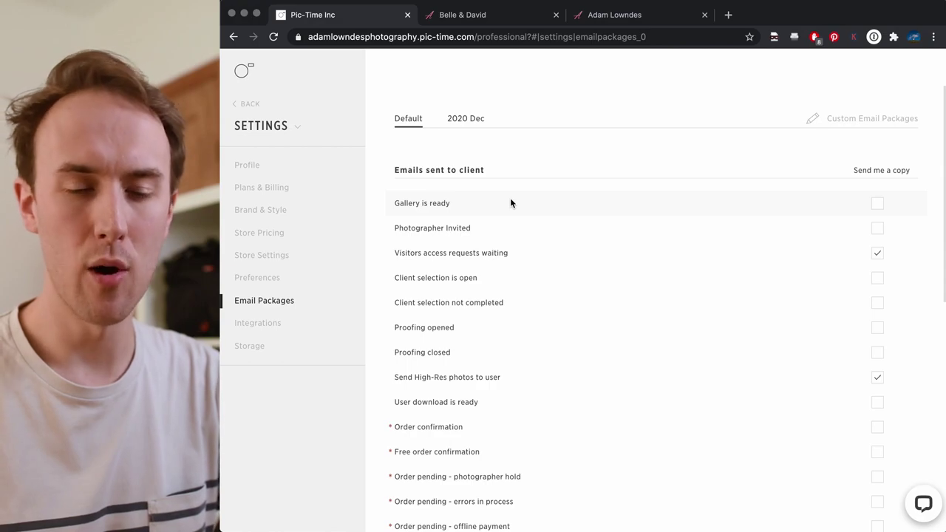
Step: Examine the client emails in the Default email package, and view the custom email packages editor without applying changes
scroll(511, 202, "down", 5)
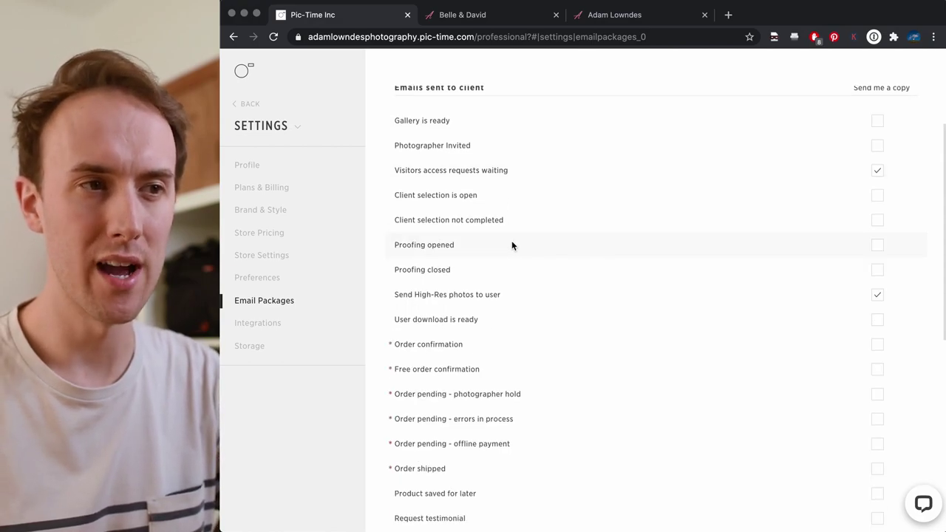
scroll(444, 319, "up", 6)
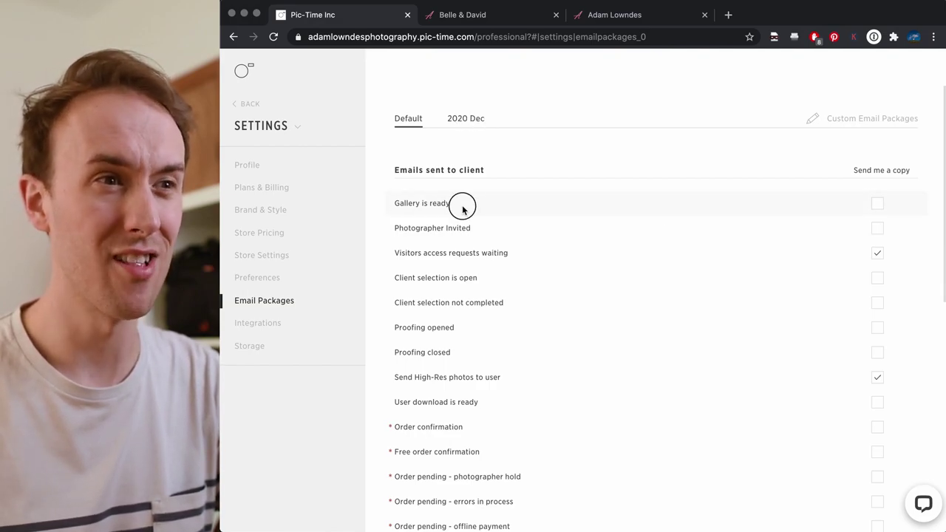
left_click_drag(485, 276, 490, 312)
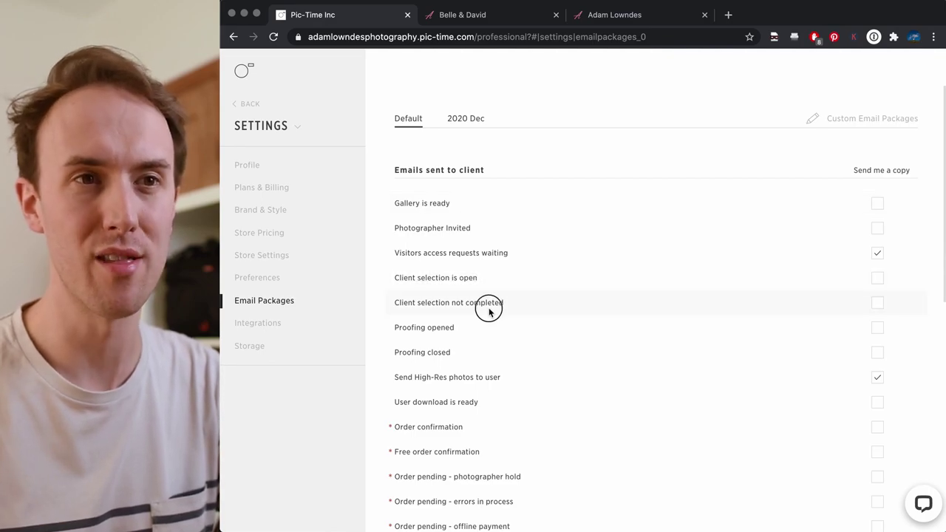
left_click(873, 118)
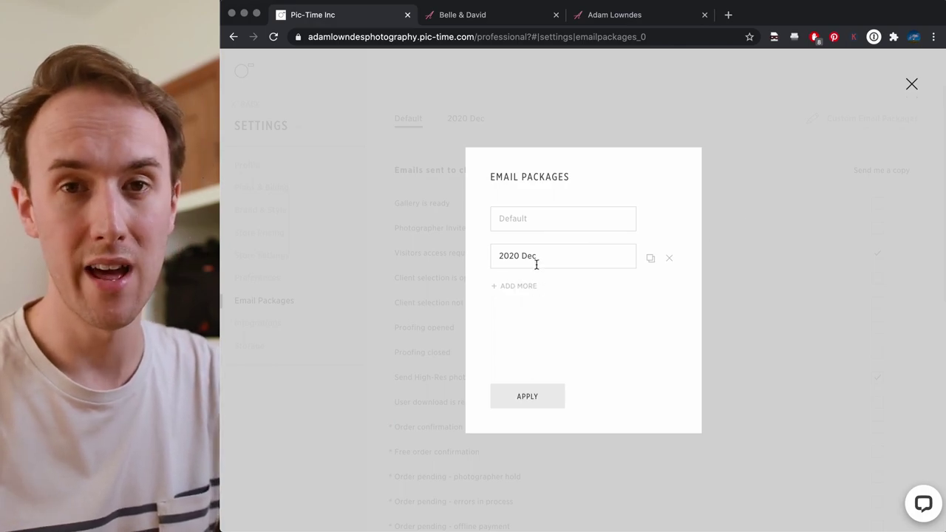
left_click(910, 85)
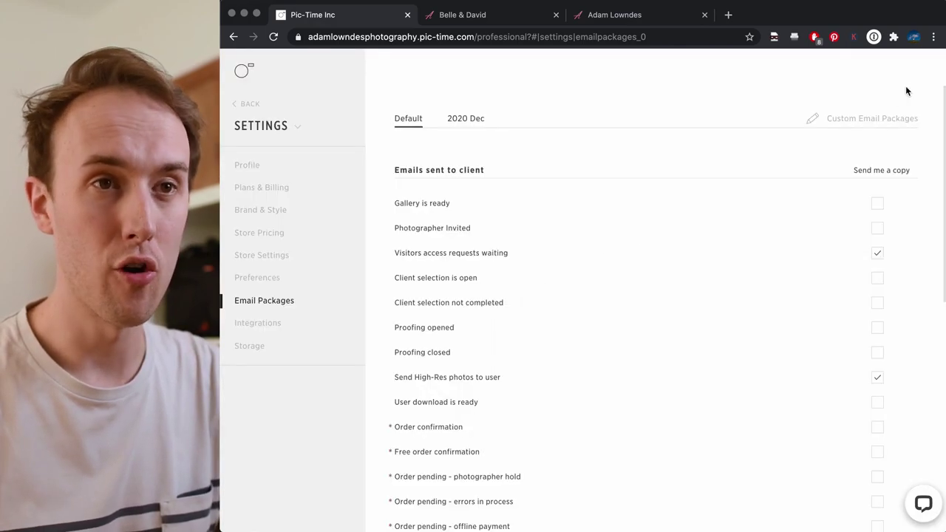
Step: View the Gallery is ready email of the 2020 Dec package with its full preview, and close it without changes
left_click(473, 119)
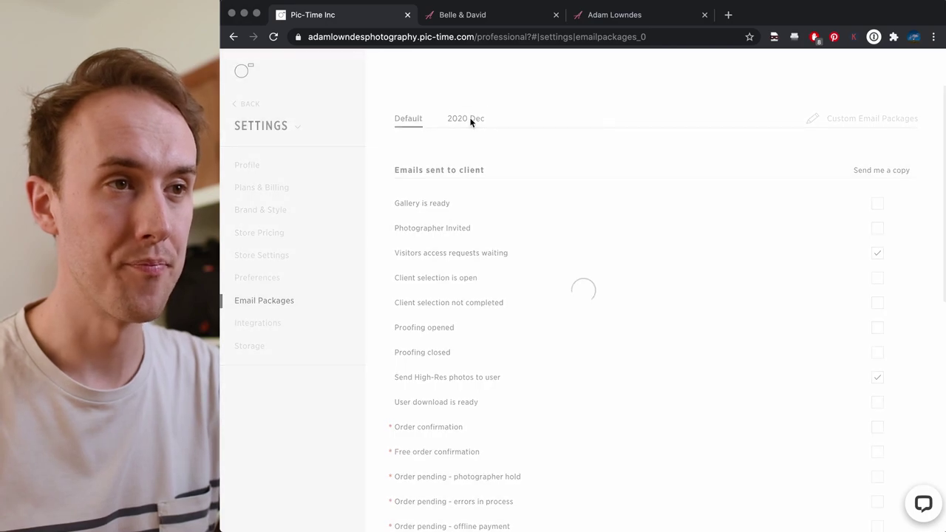
left_click(517, 203)
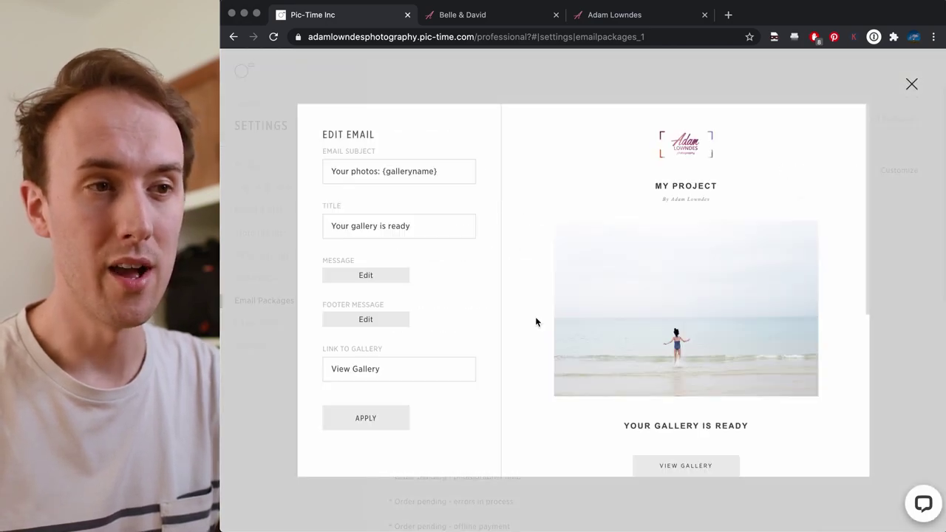
scroll(591, 380, "down", 5)
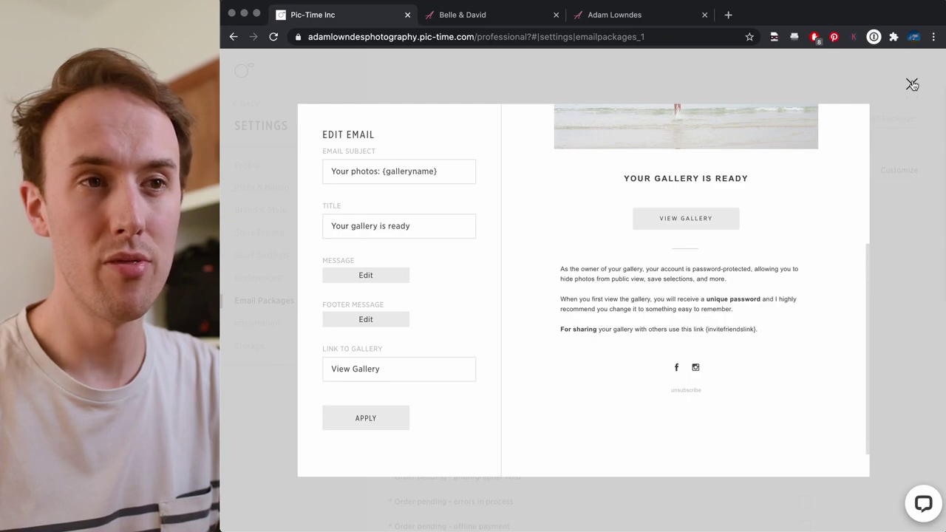
left_click(911, 82)
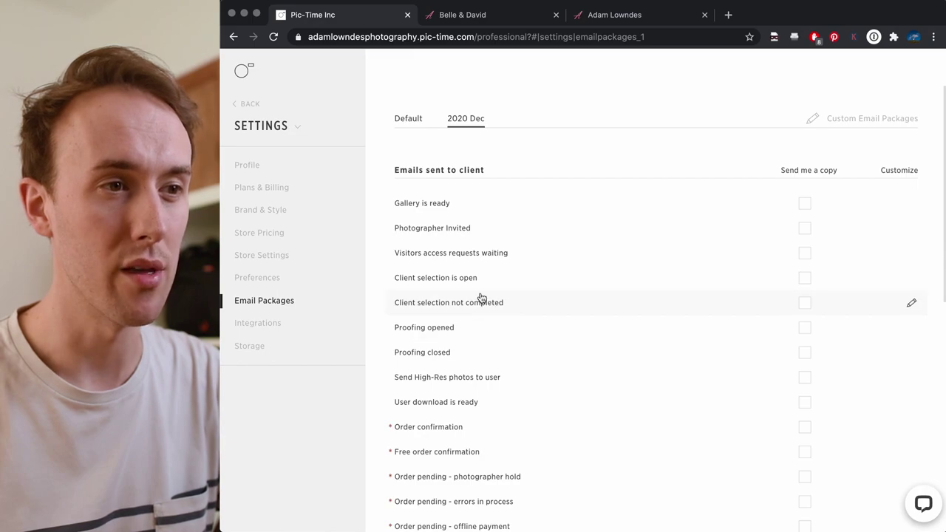
Step: Read the Photographer Invited email and its gallery link text in the 2020 Dec package, and close it without changes
left_click(481, 228)
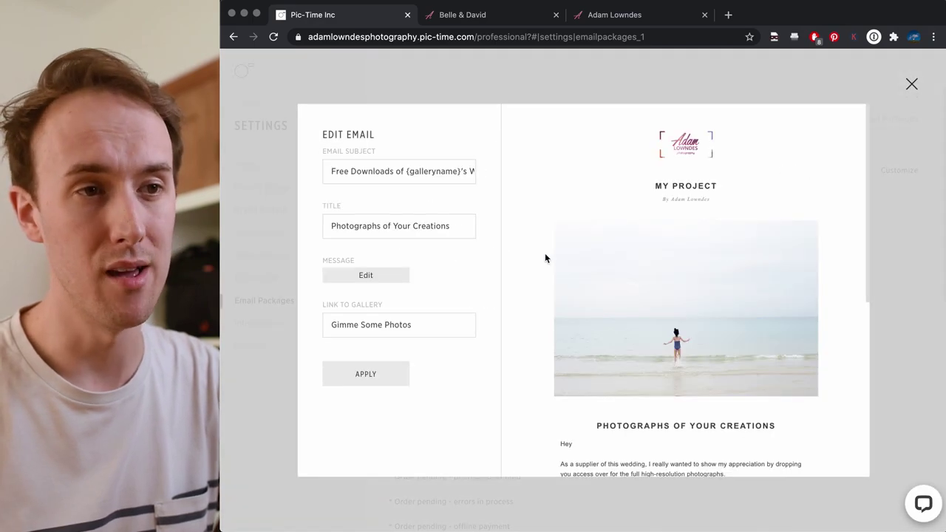
scroll(724, 358, "down", 3)
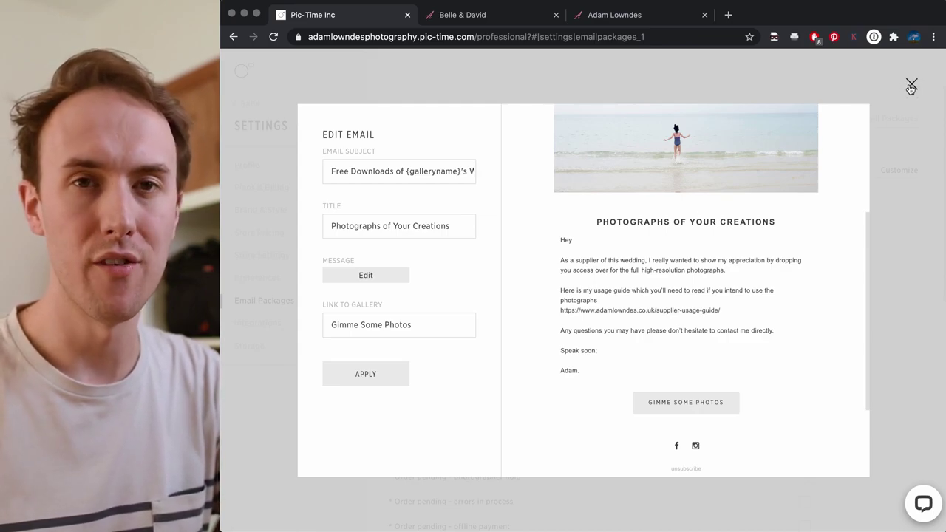
left_click_drag(441, 326, 312, 324)
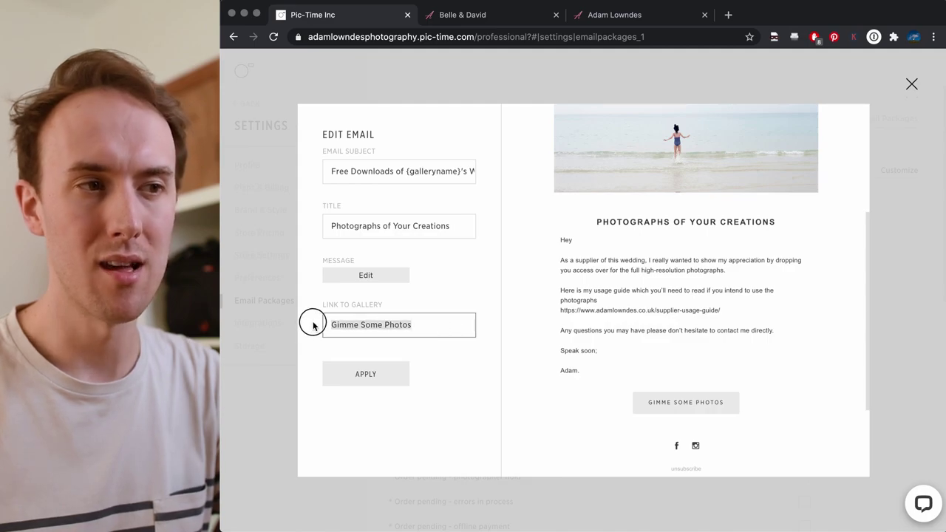
left_click(911, 83)
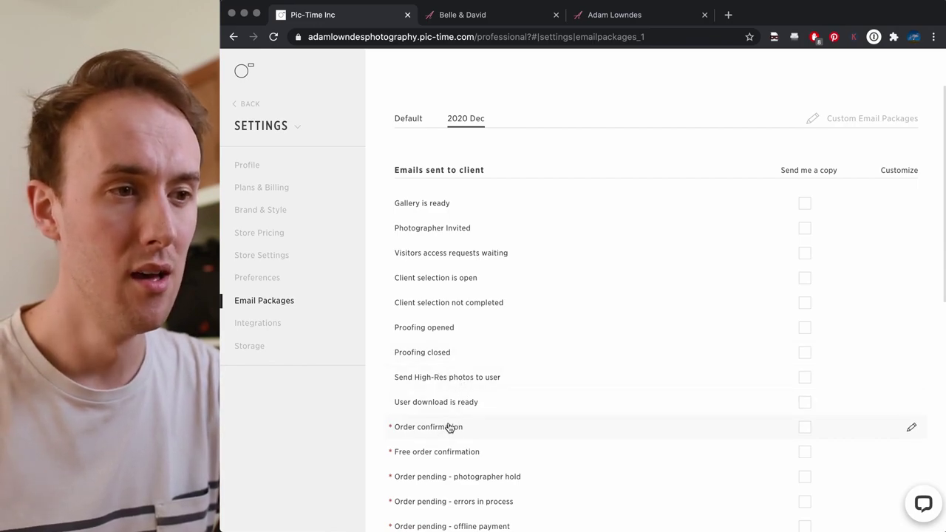
Step: View the Order confirmation email of the 2020 Dec package, and close it without applying changes
left_click(697, 425)
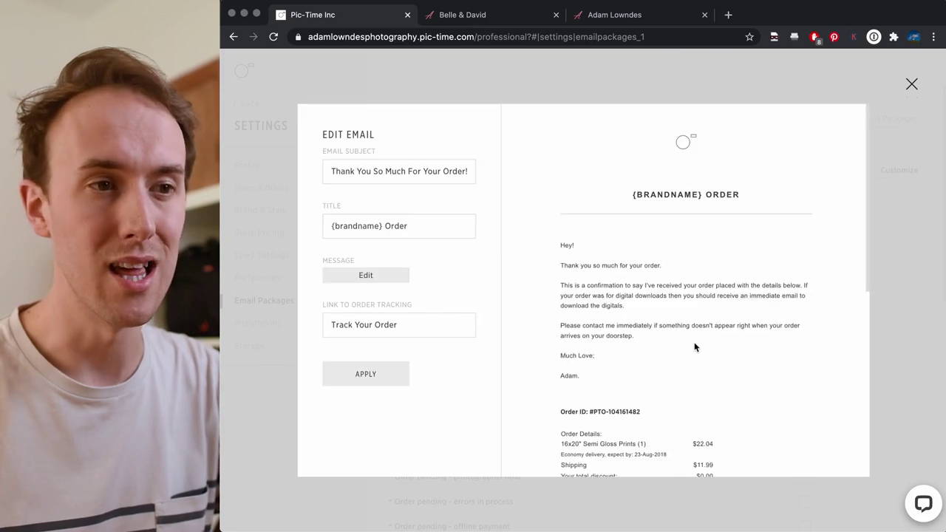
scroll(842, 128, "down", 2)
left_click(911, 85)
Step: Open the Order shipped email of the 2020 Dec package and read through its preview
scroll(596, 337, "down", 3)
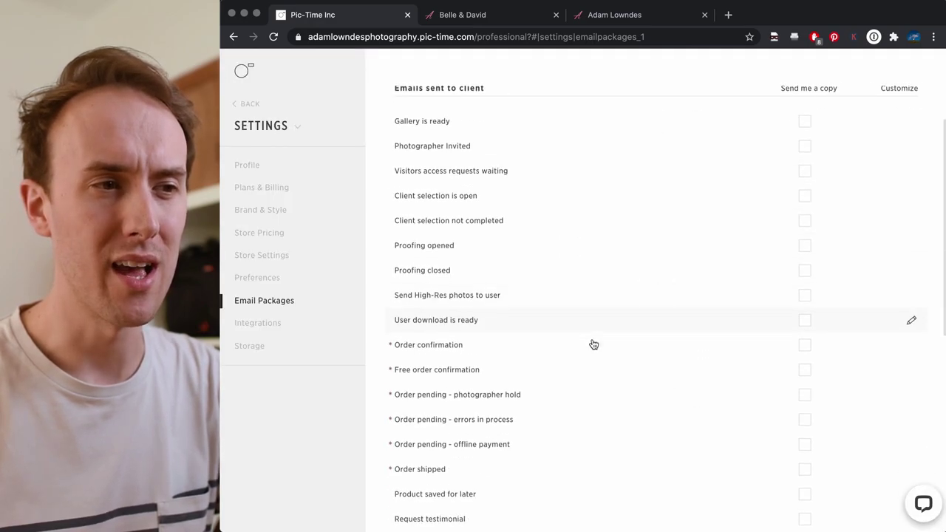
left_click(440, 452)
scroll(582, 414, "down", 3)
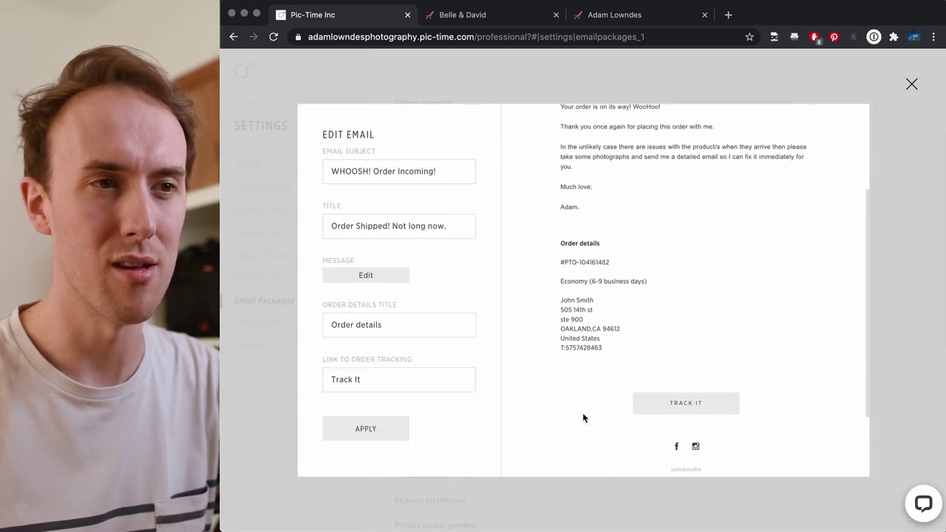
Step: Close the Order shipped email without applying changes, and look through the list of emails in the 2020 Dec package
scroll(856, 173, "up", 3)
left_click(912, 84)
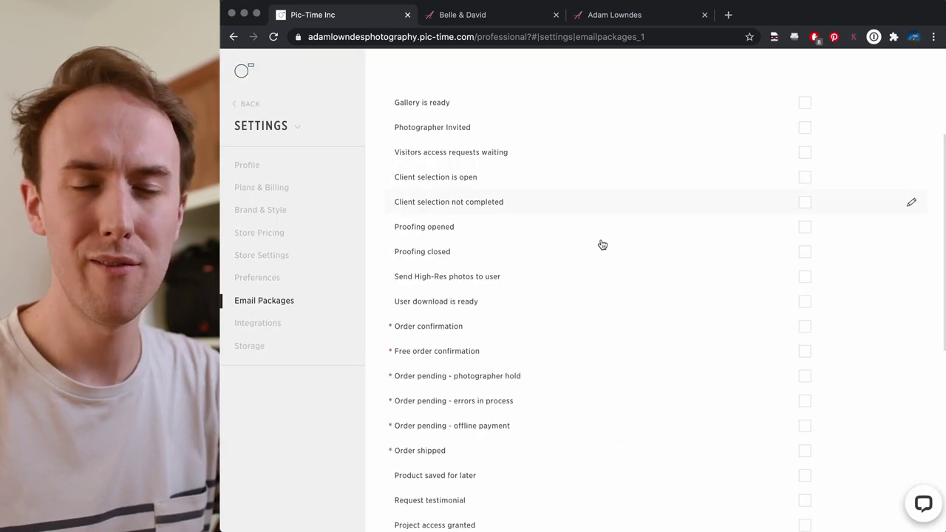
scroll(539, 308, "down", 3)
scroll(504, 332, "down", 3)
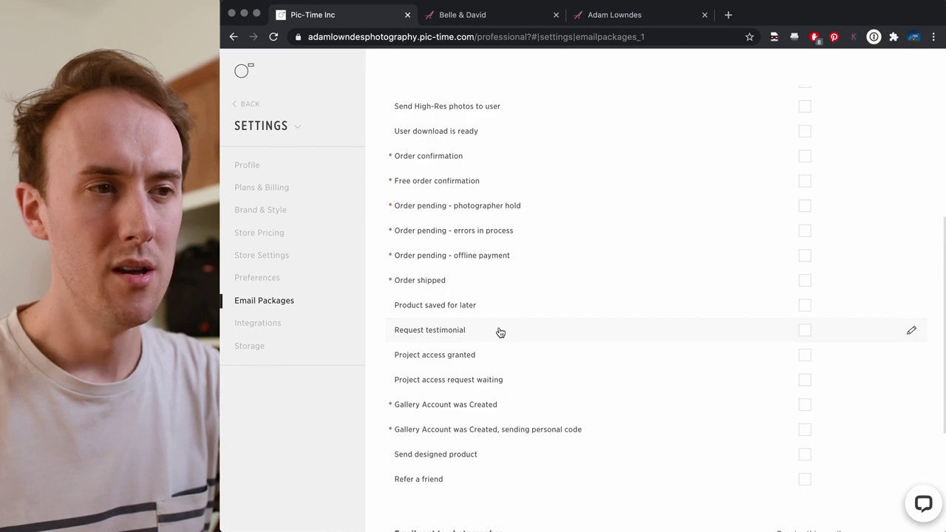
scroll(497, 329, "down", 3)
scroll(495, 332, "up", 10)
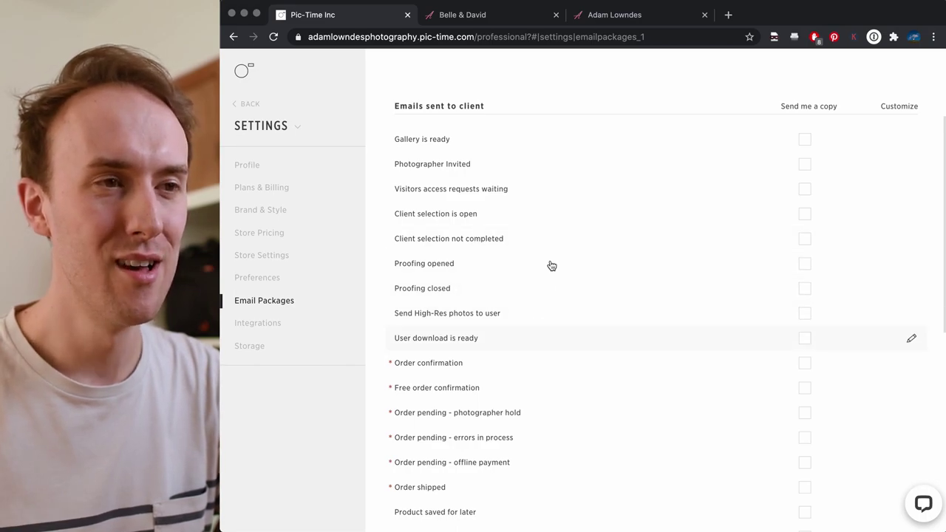
Step: View the Visitors access requests waiting email, close it without changes, and review the emails sent to the photographer
left_click(527, 188)
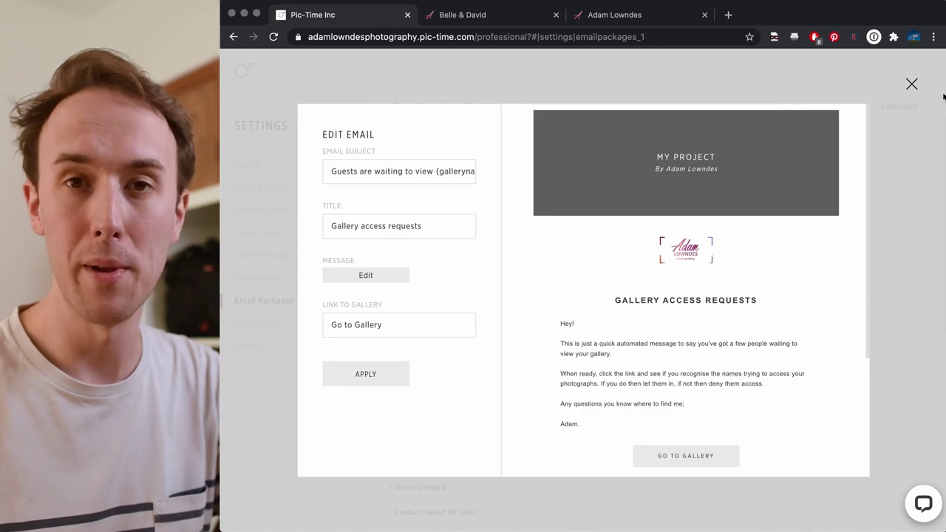
left_click(911, 83)
scroll(588, 296, "down", 2)
scroll(583, 322, "down", 3)
scroll(503, 222, "up", 2)
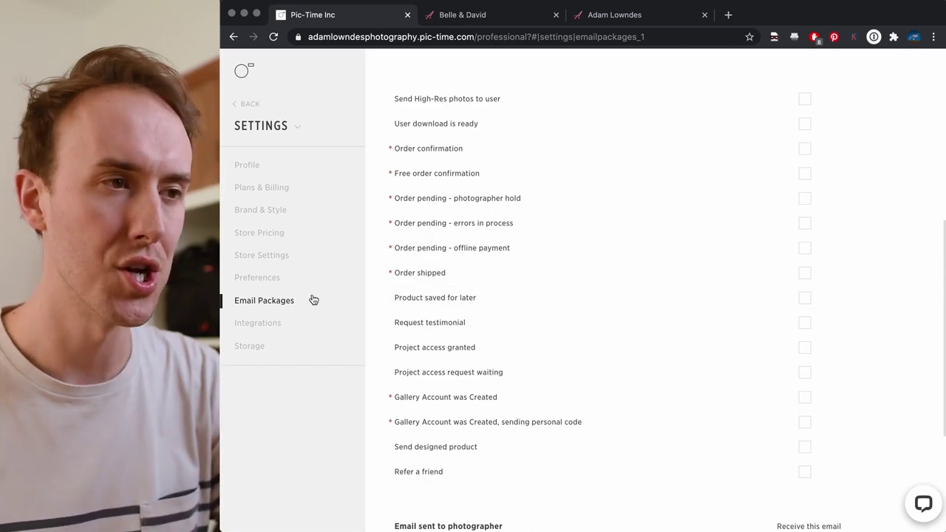
scroll(609, 406, "down", 5)
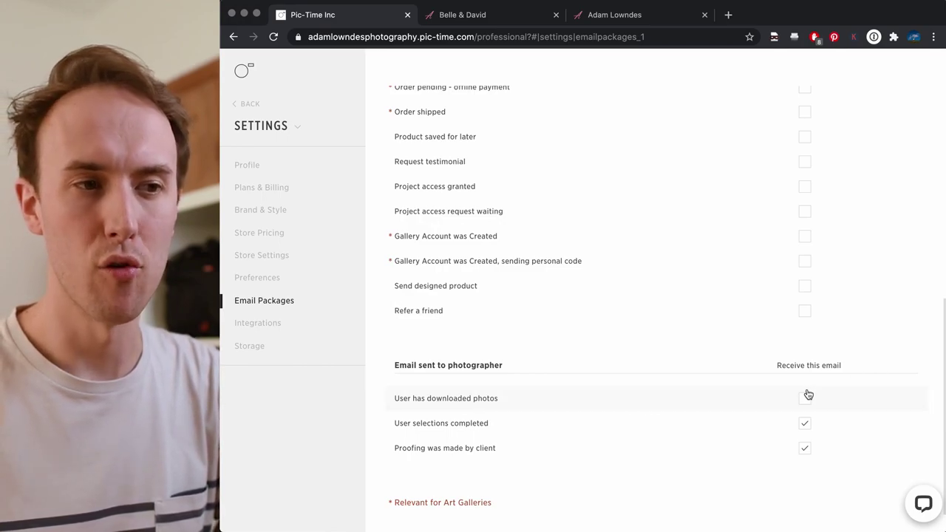
scroll(498, 464, "down", 1)
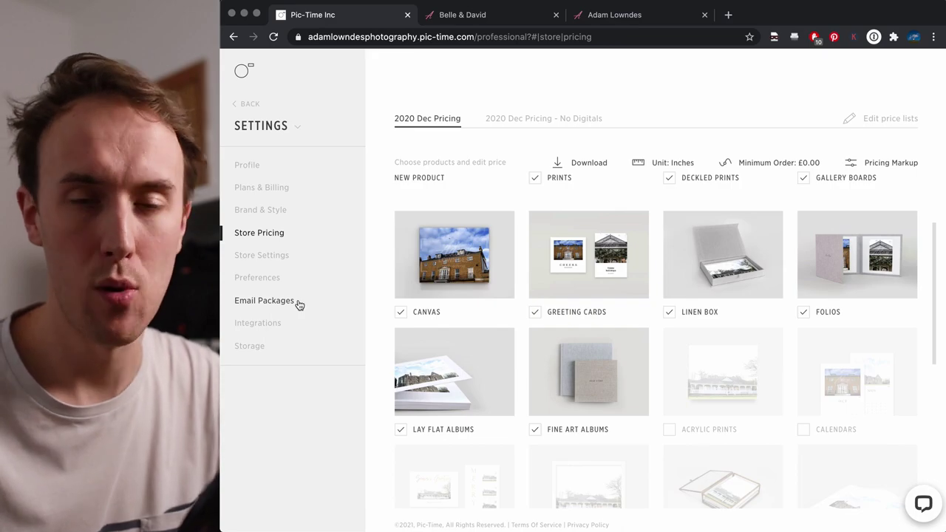
Step: Open the Wedding project template from the preferences and browse its gallery cover designs without choosing another one
left_click(244, 279)
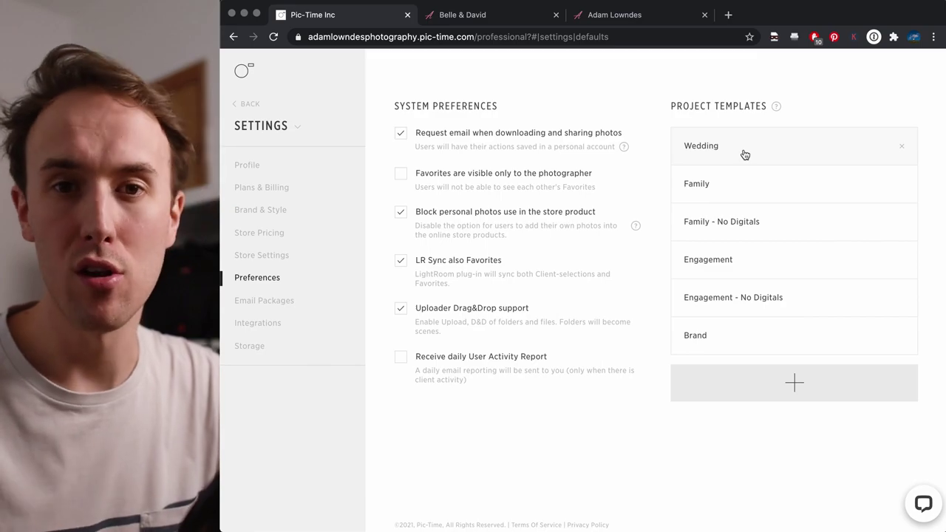
left_click(744, 154)
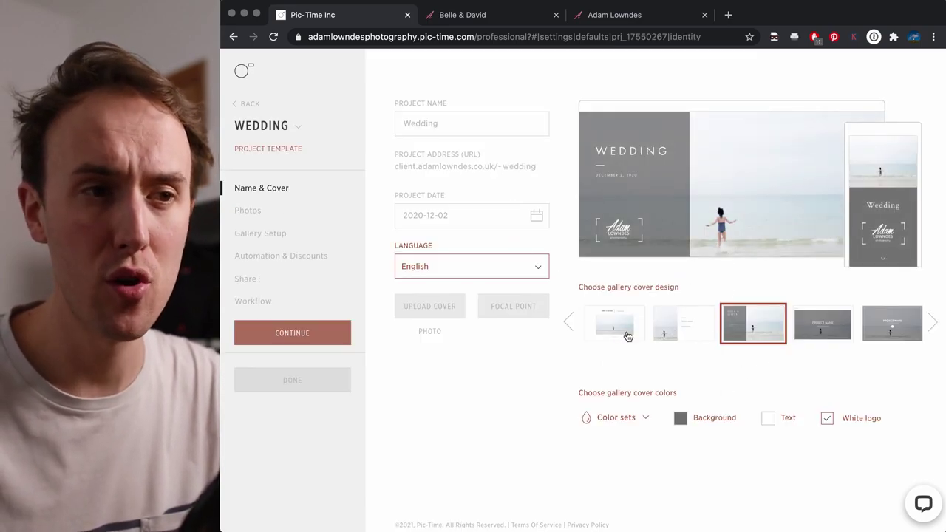
left_click(570, 325)
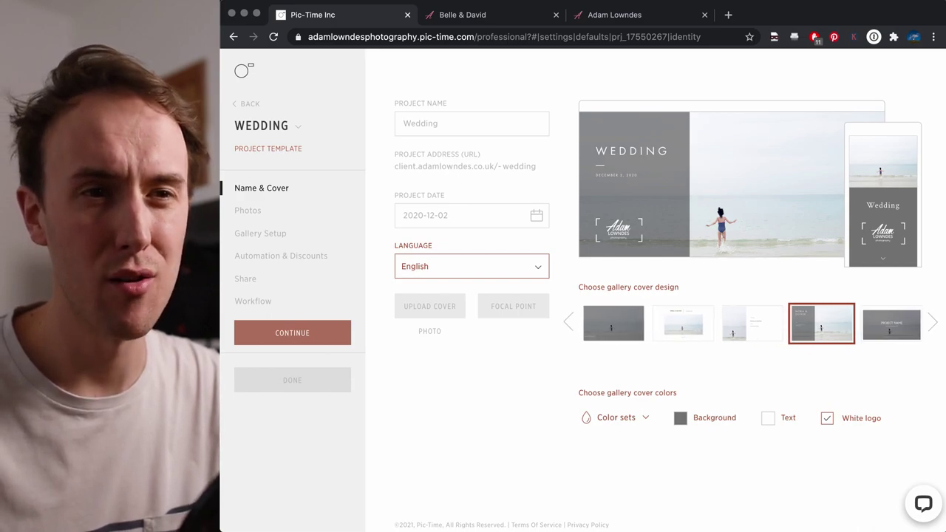
left_click(933, 327)
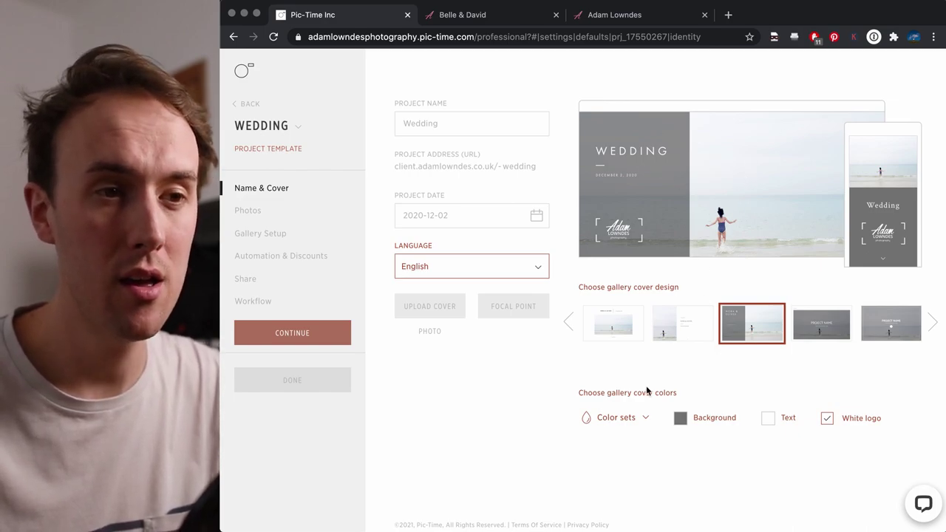
Step: Look at the cover's background colour picker without changing the colour, and toggle the White logo option off and back on
left_click(681, 421)
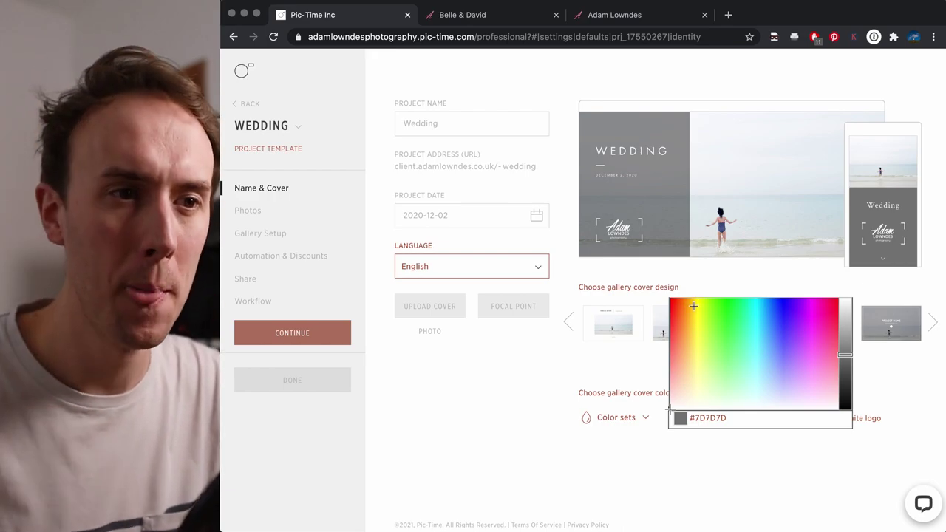
left_click_drag(693, 306, 701, 409)
left_click(890, 397)
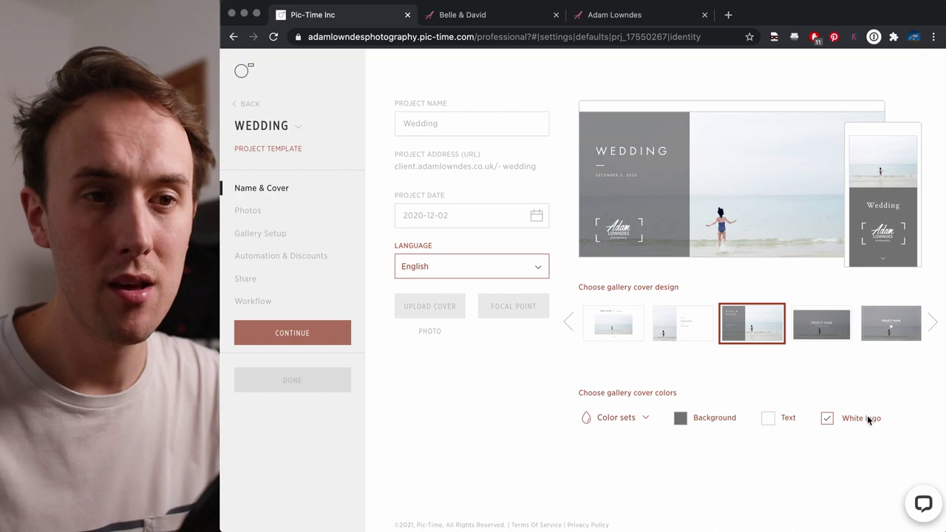
left_click(839, 421)
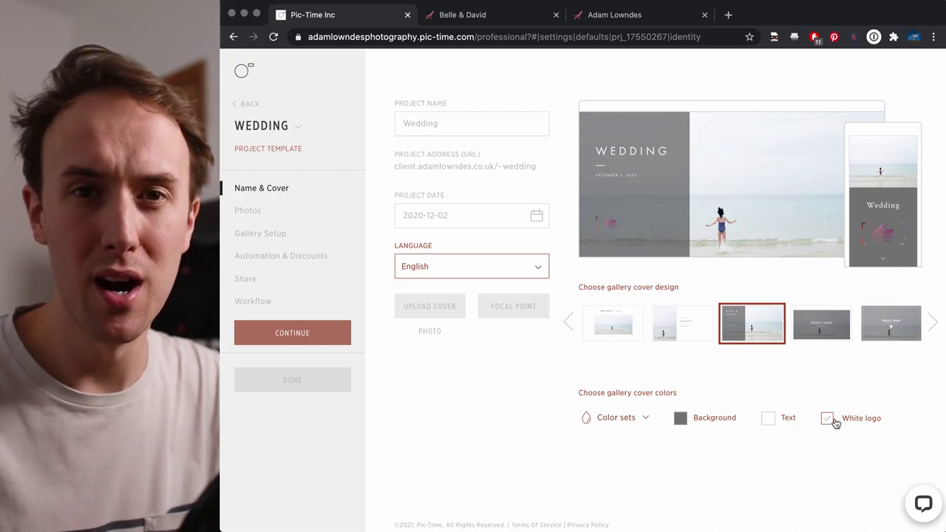
left_click(835, 423)
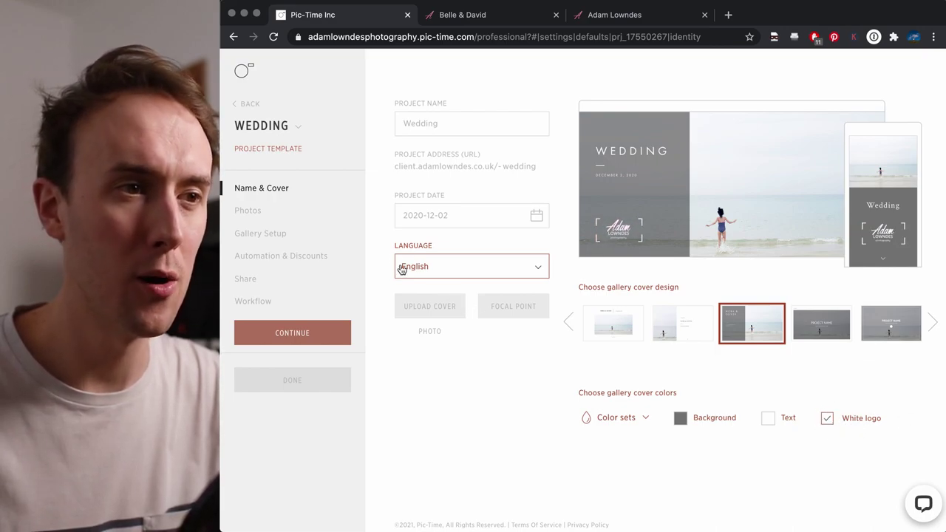
Step: View the Wedding template's Photos scenes and Gallery Setup options, and check its download settings without applying changes
left_click(256, 212)
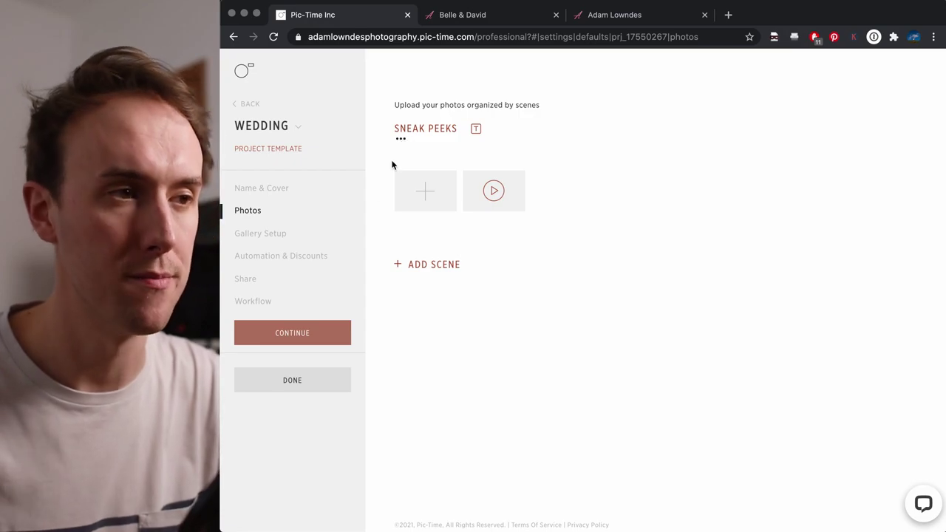
left_click(268, 235)
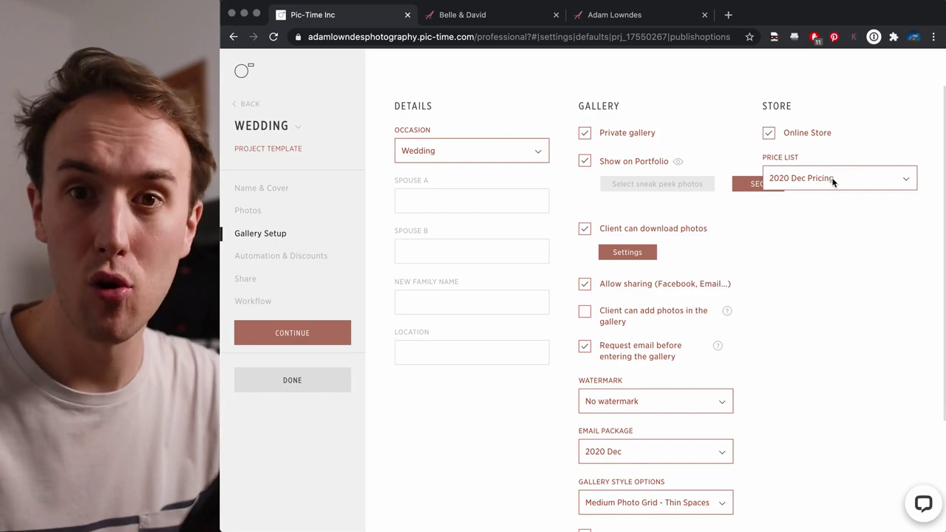
scroll(700, 380, "down", 3)
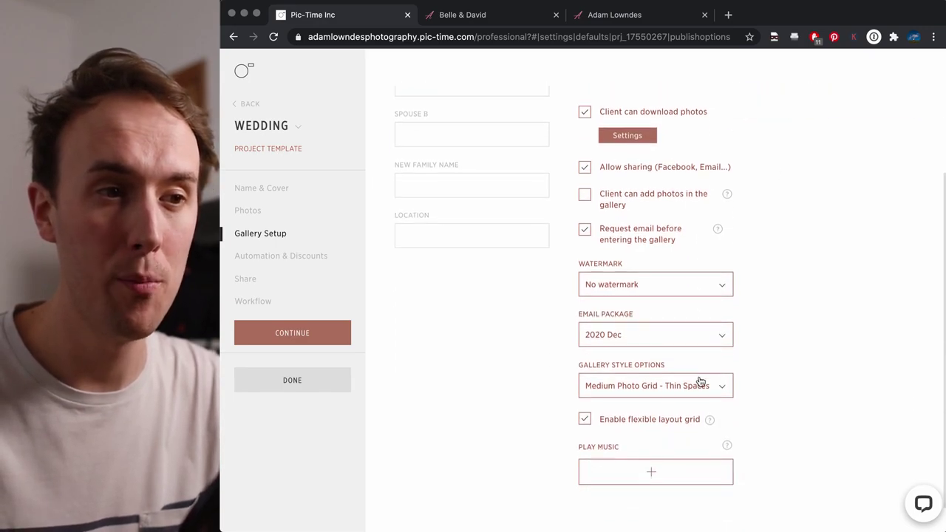
scroll(657, 343, "up", 3)
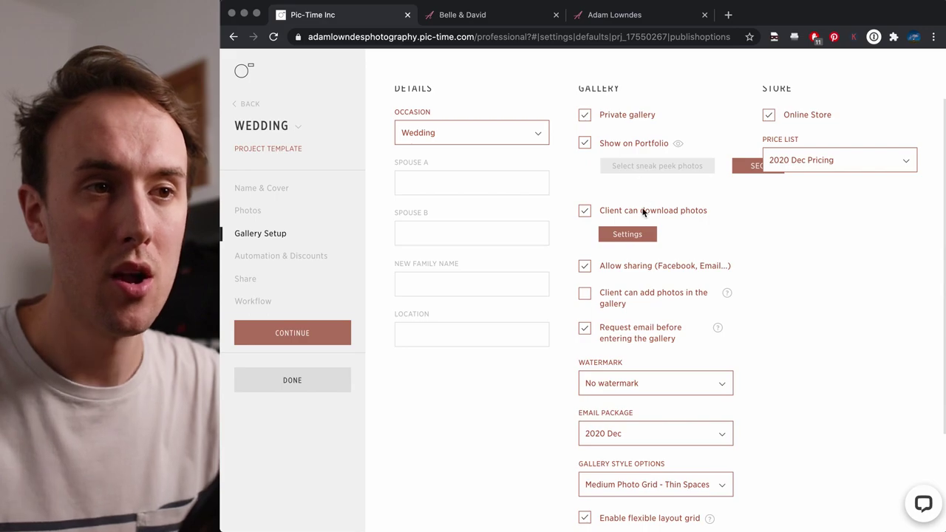
left_click(637, 237)
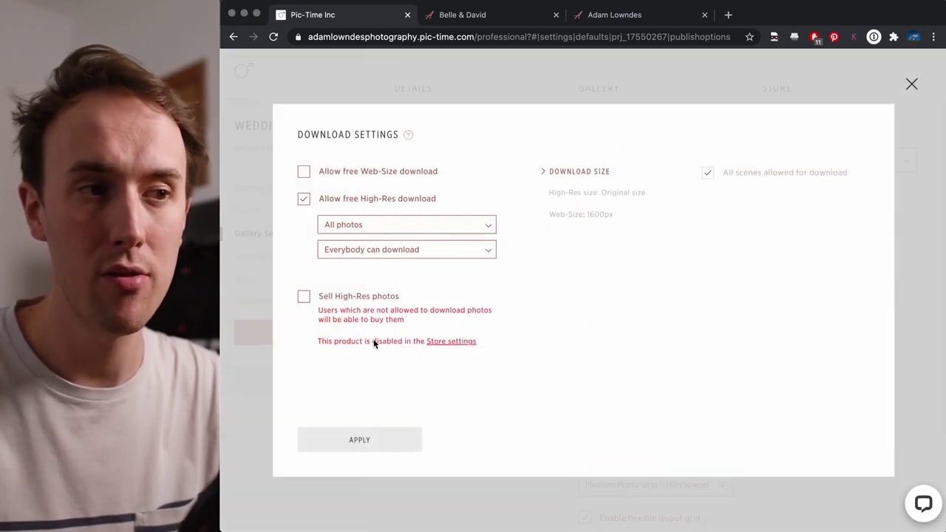
left_click(909, 83)
Step: Open the Play Music option of the Wedding template, read the copyright notice, and dismiss it without adding music
scroll(851, 177, "down", 3)
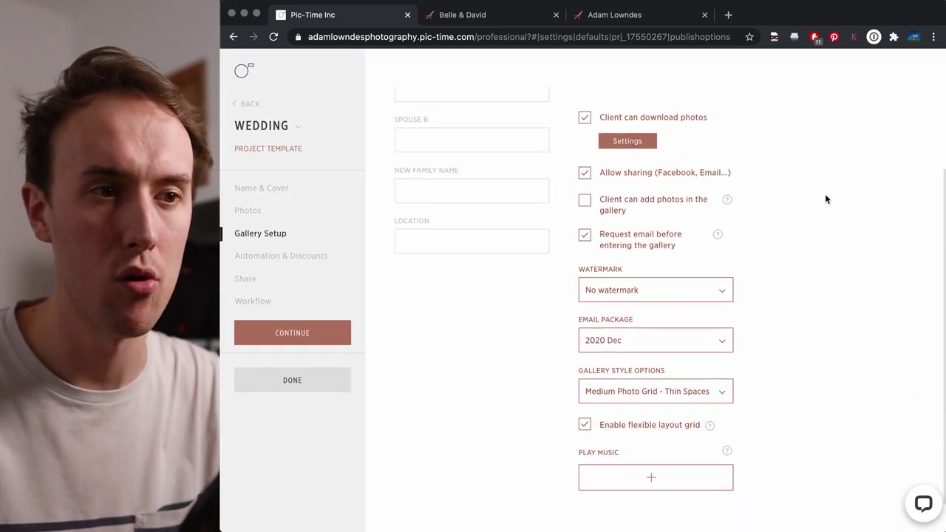
scroll(827, 203, "down", 1)
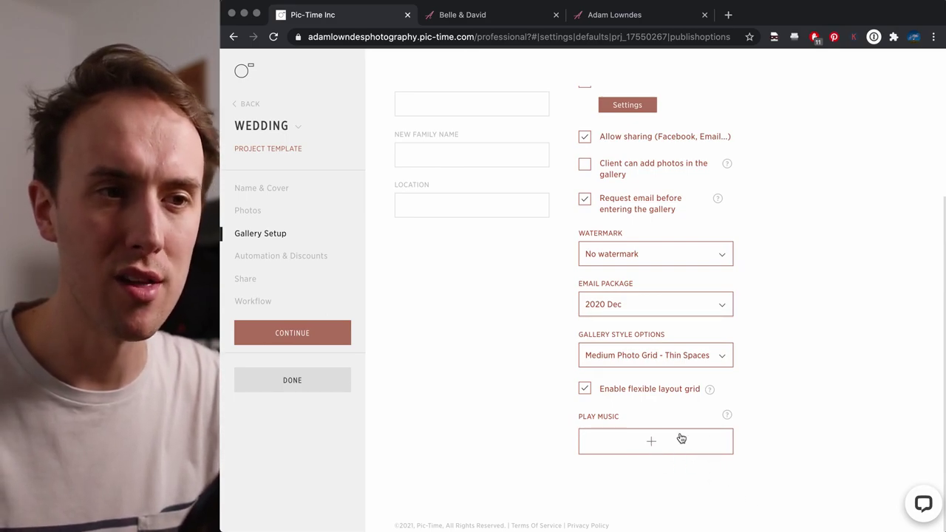
left_click(663, 449)
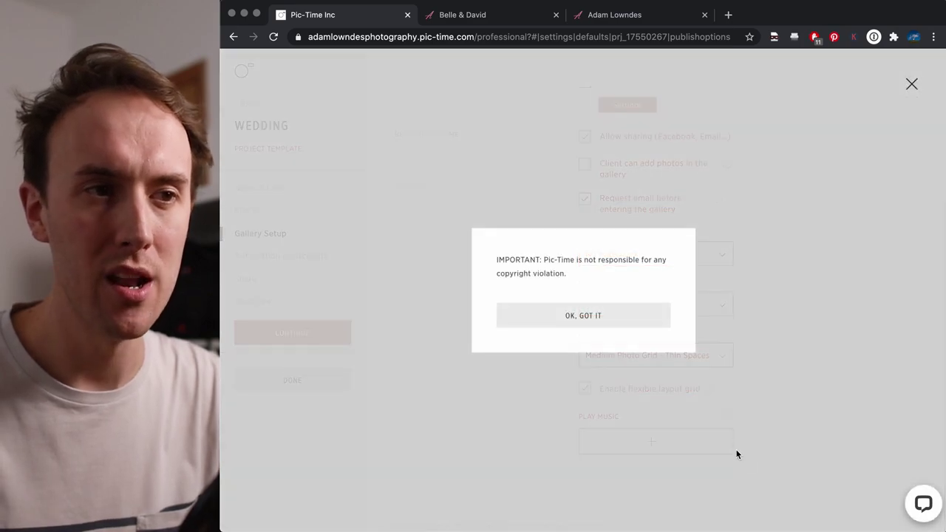
left_click_drag(575, 264, 665, 284)
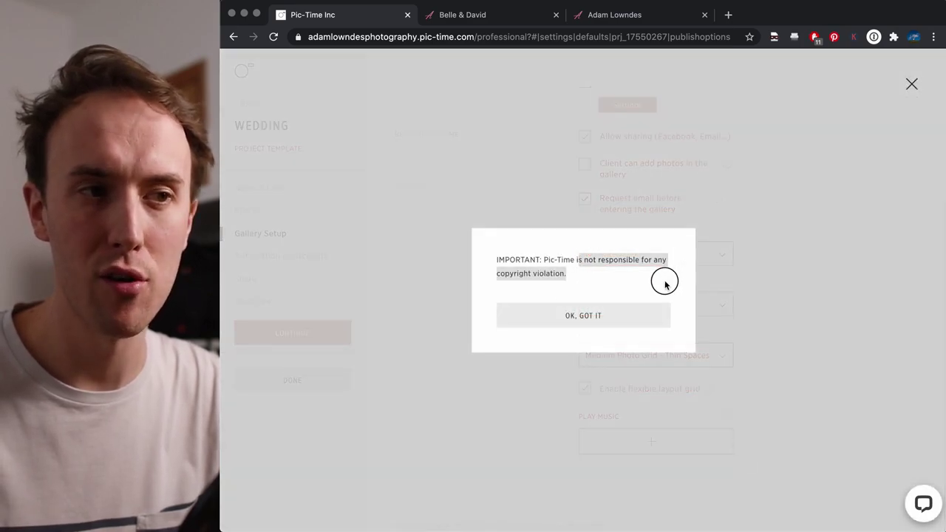
left_click(778, 192)
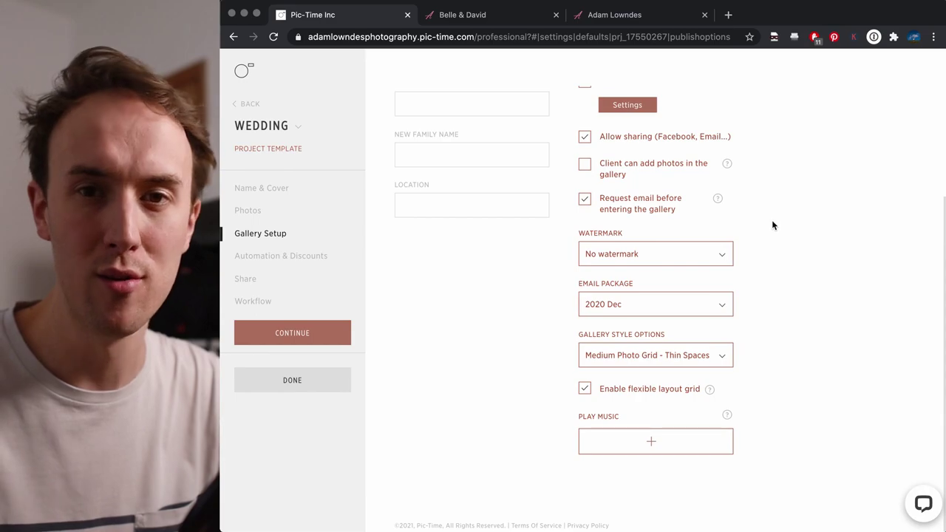
Step: View the Wedding template's Automation & Discounts section and its assignable automation apps, and close the list without adding one
left_click(312, 259)
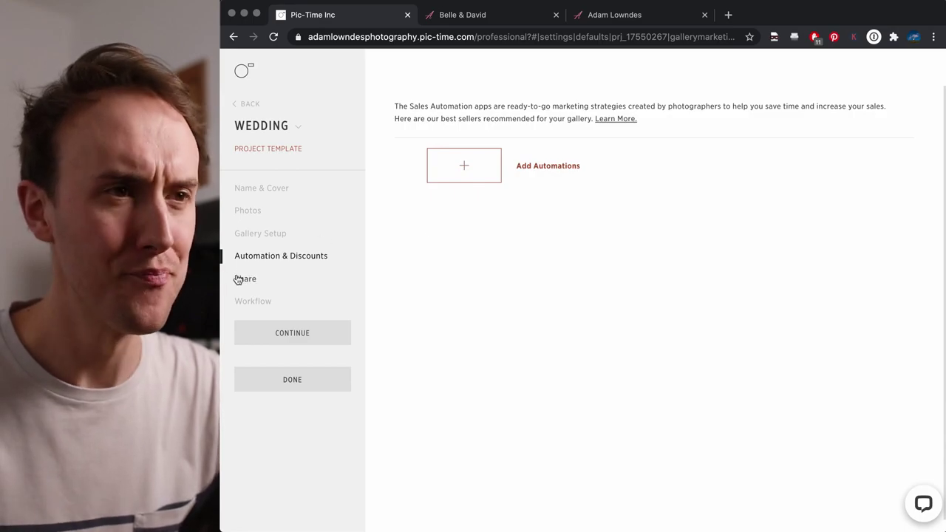
left_click(463, 160)
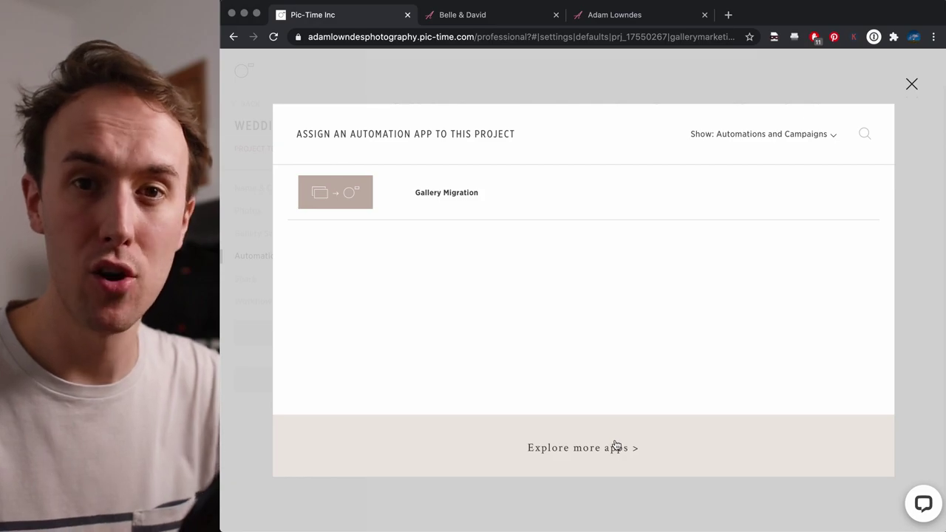
left_click(911, 85)
Step: Review the Wedding template's Share settings, from the main clients through photographer invitations and guest links to access requests
left_click(255, 282)
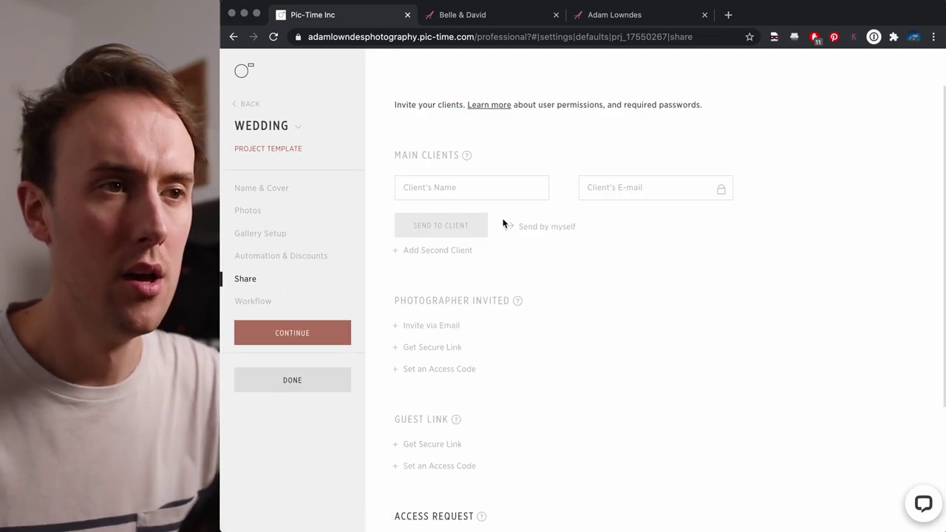
scroll(468, 250, "down", 3)
scroll(477, 262, "up", 3)
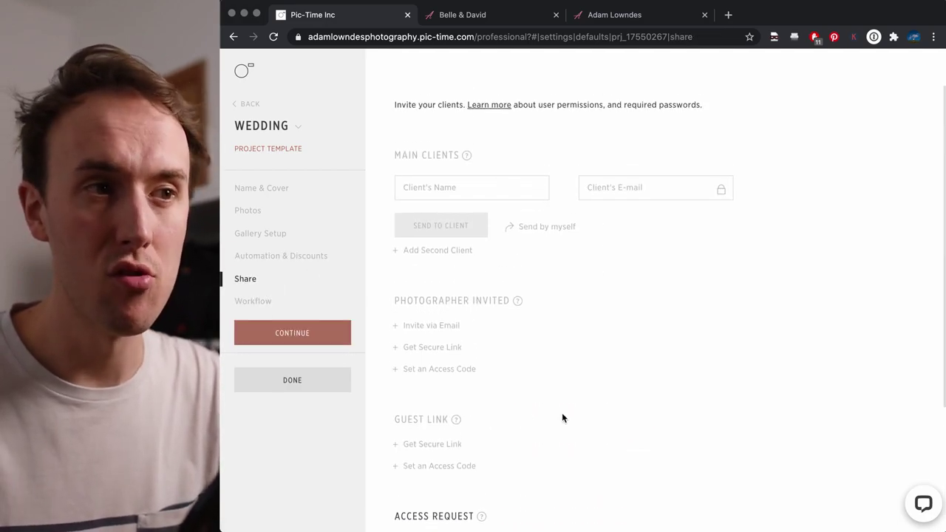
scroll(553, 417, "down", 3)
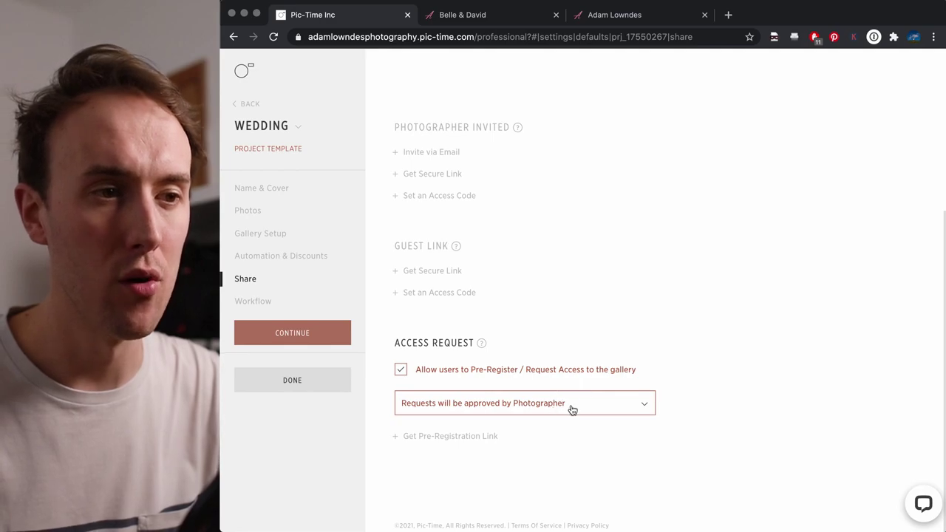
Step: Look through the approval choices for gallery access requests, keeping approval by the photographer
left_click(570, 406)
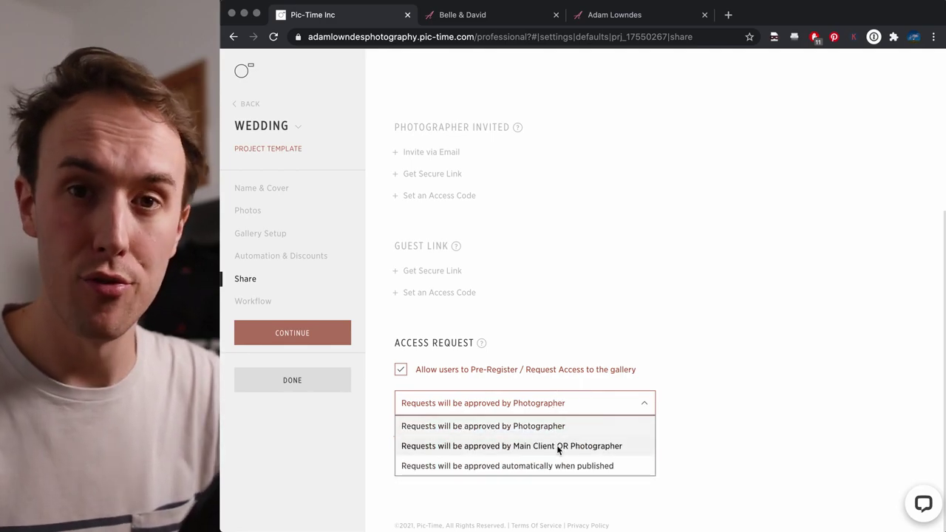
left_click(590, 407)
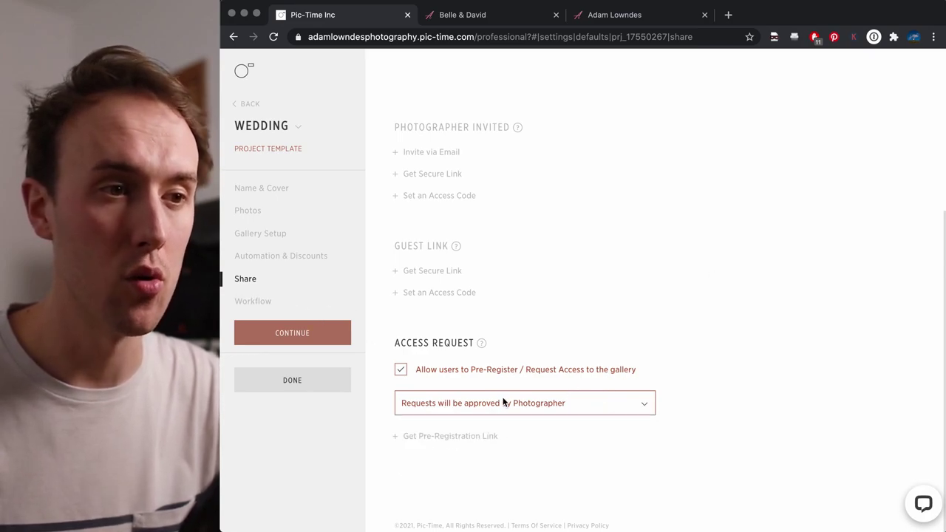
left_click(531, 405)
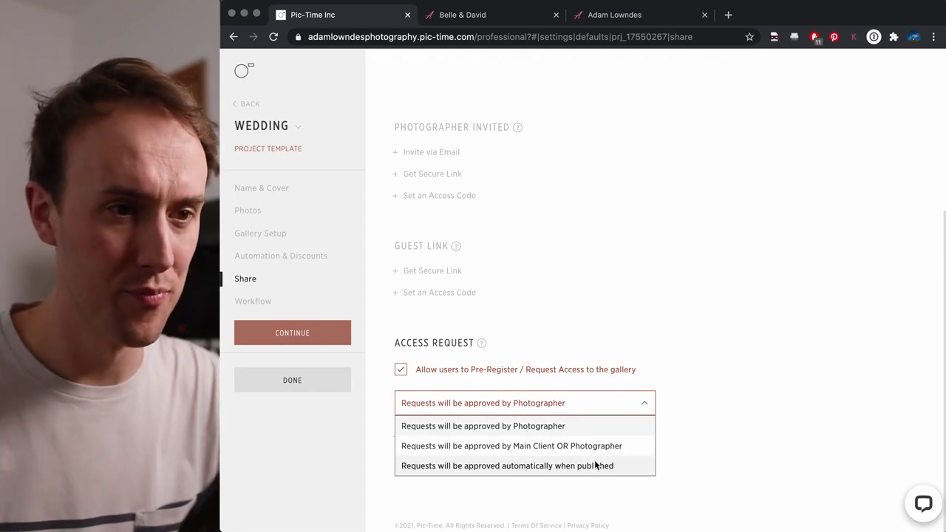
left_click(606, 403)
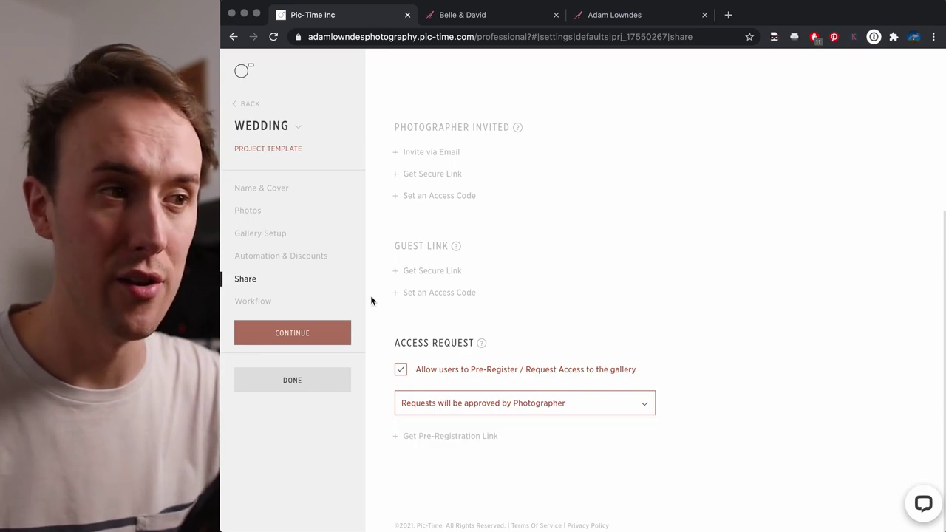
Step: Examine the Wedding template's Workflow section and its client selection request with album names and amounts, and close the request without applying it
left_click(261, 303)
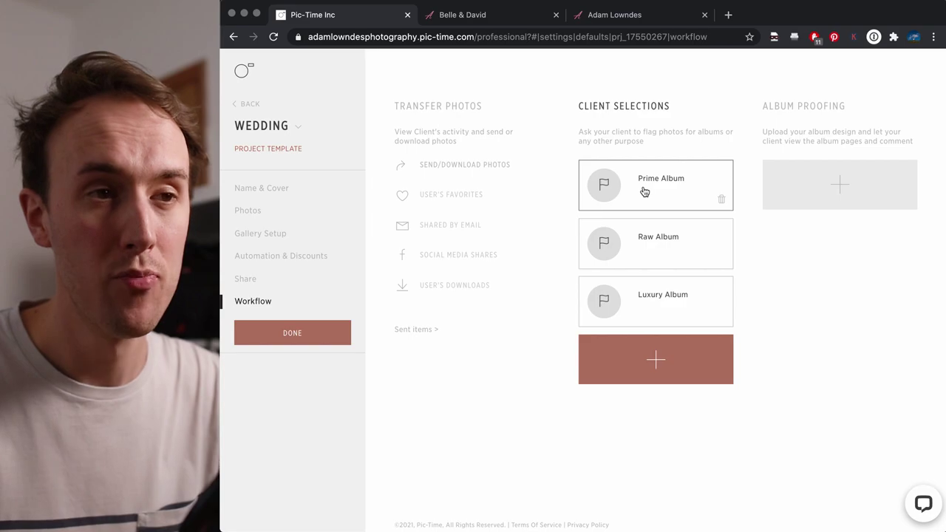
left_click(642, 361)
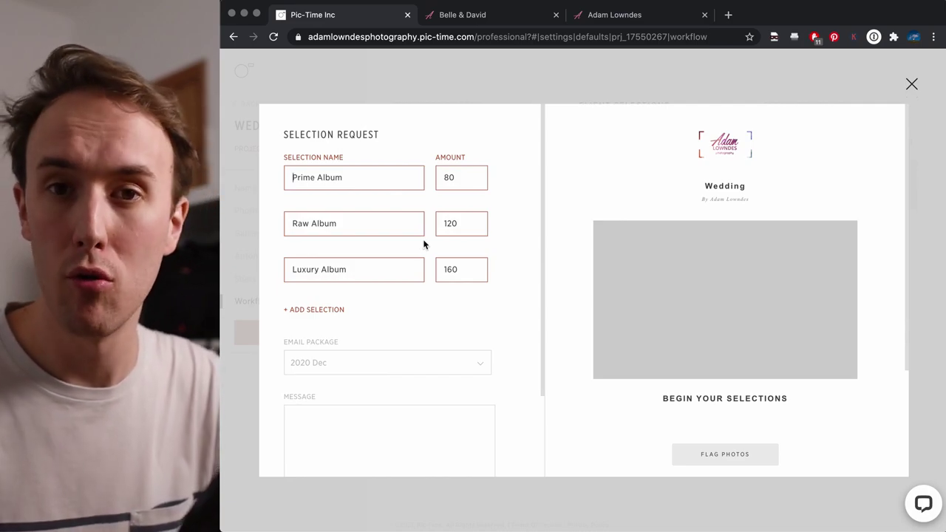
double_click(447, 223)
scroll(502, 354, "down", 1)
scroll(500, 353, "up", 1)
scroll(495, 360, "down", 3)
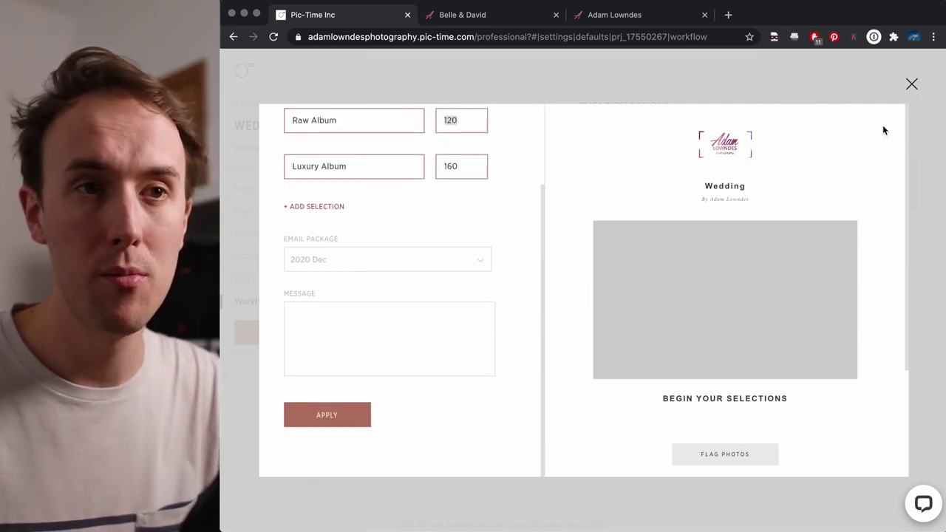
left_click(912, 85)
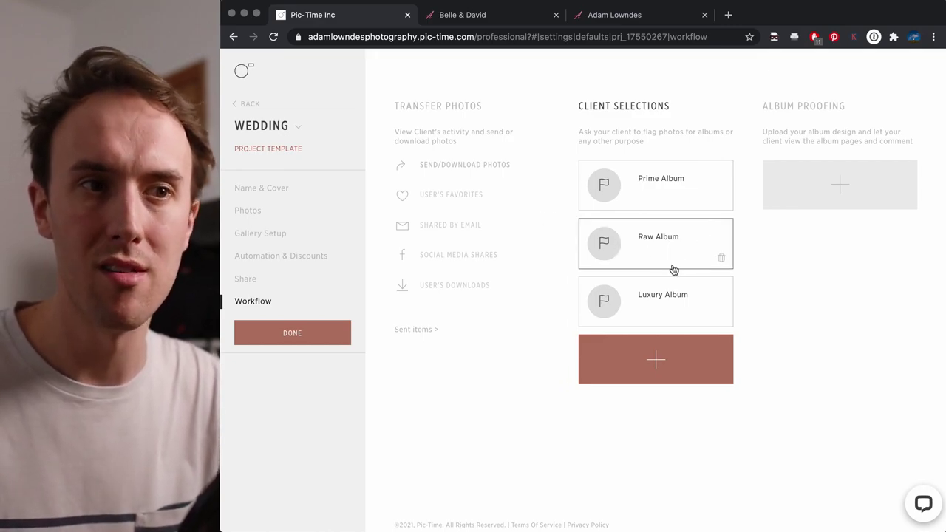
Step: Leave the Wedding template and the settings, glance at the Client Galleries list, and return to the main dashboard
left_click(252, 108)
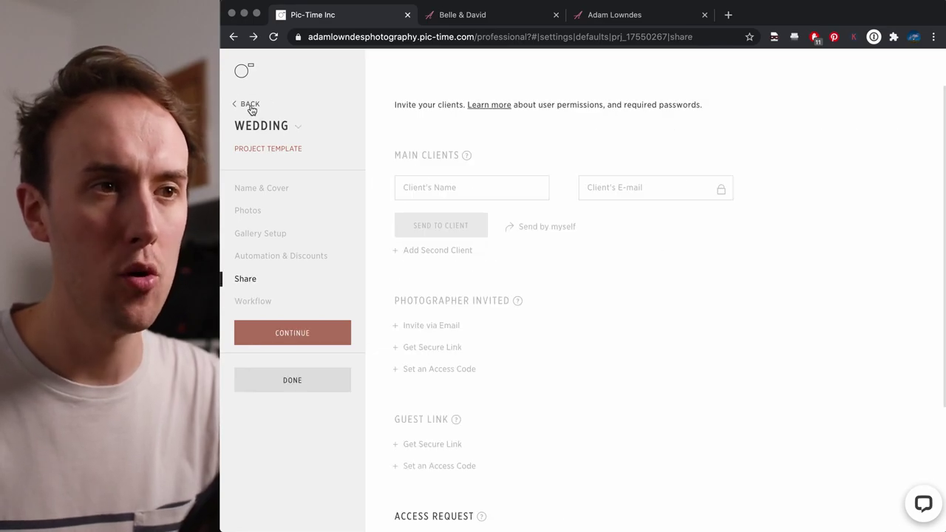
left_click(251, 108)
left_click(251, 108)
left_click(251, 109)
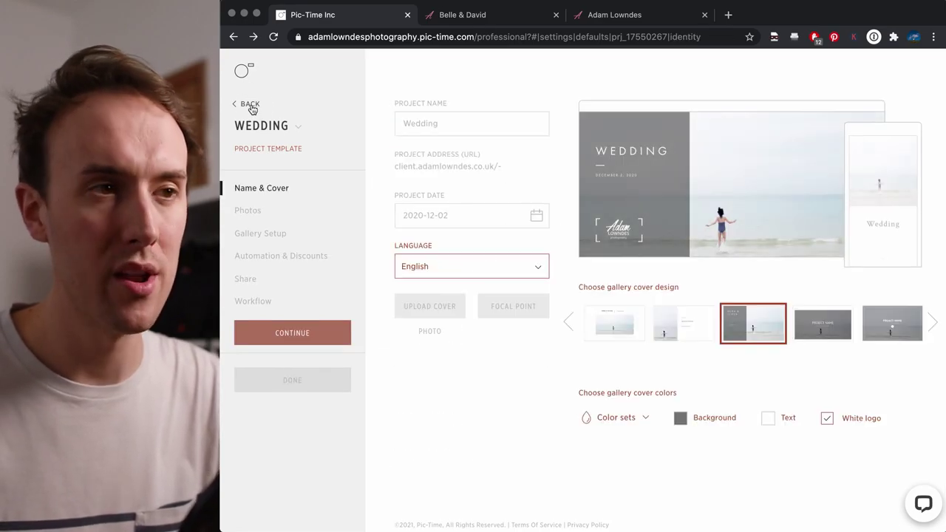
left_click(251, 108)
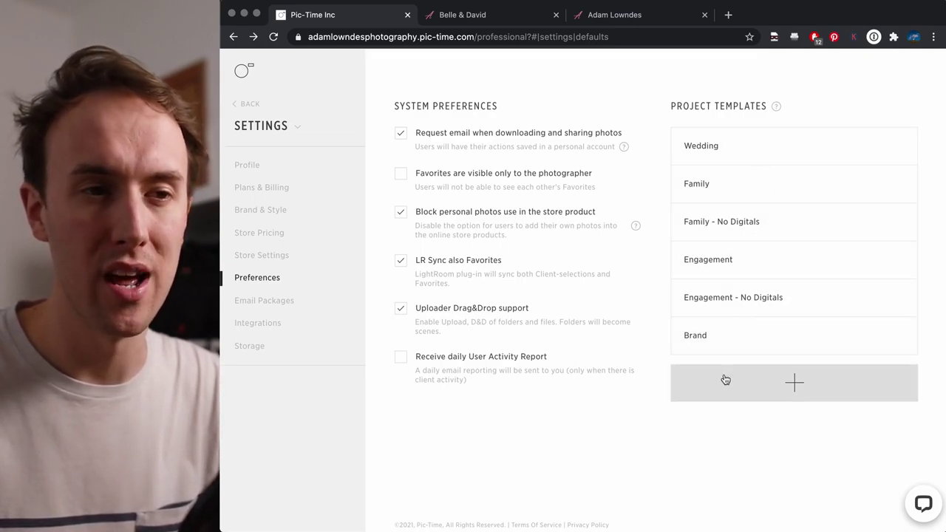
left_click(253, 105)
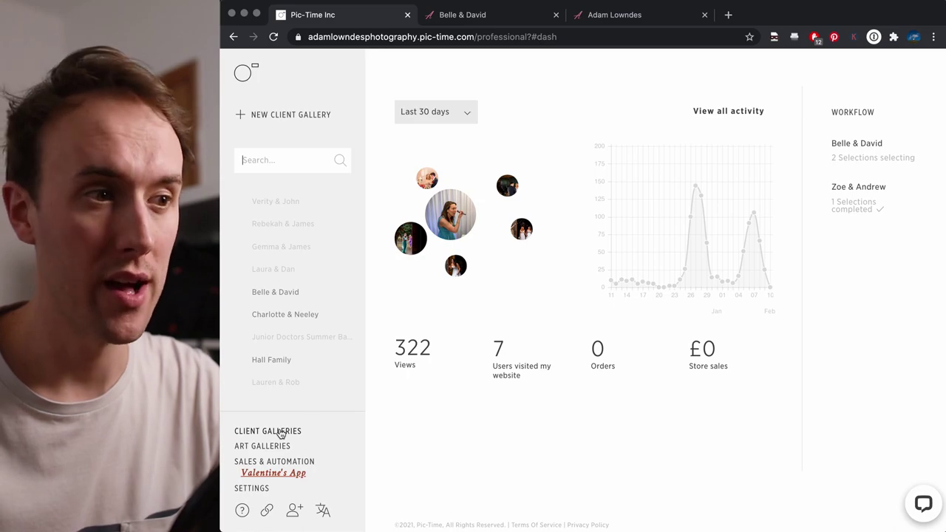
left_click(280, 432)
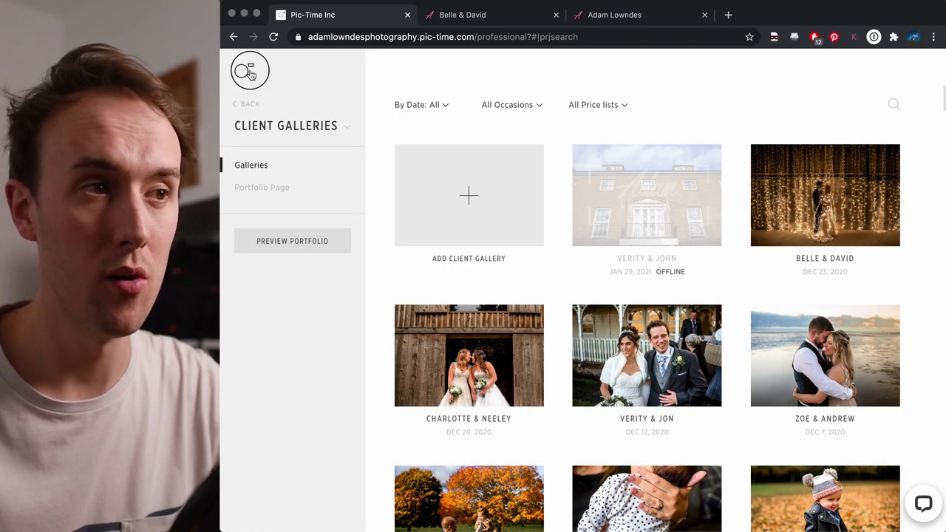
left_click(250, 74)
Step: Search the client galleries by the client's first name, open the wedding gallery dated Dec 23, 2020, and view its activity dashboard
left_click(268, 156)
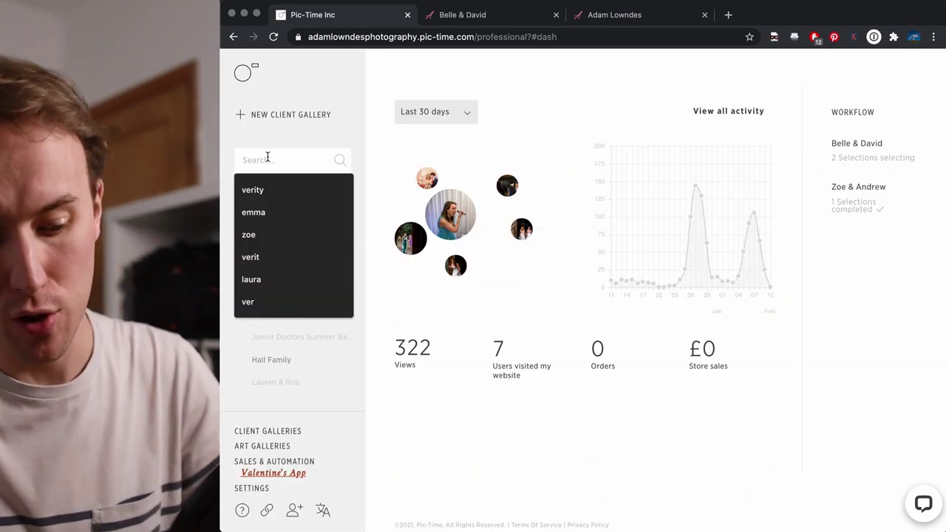
type("br")
type("elle")
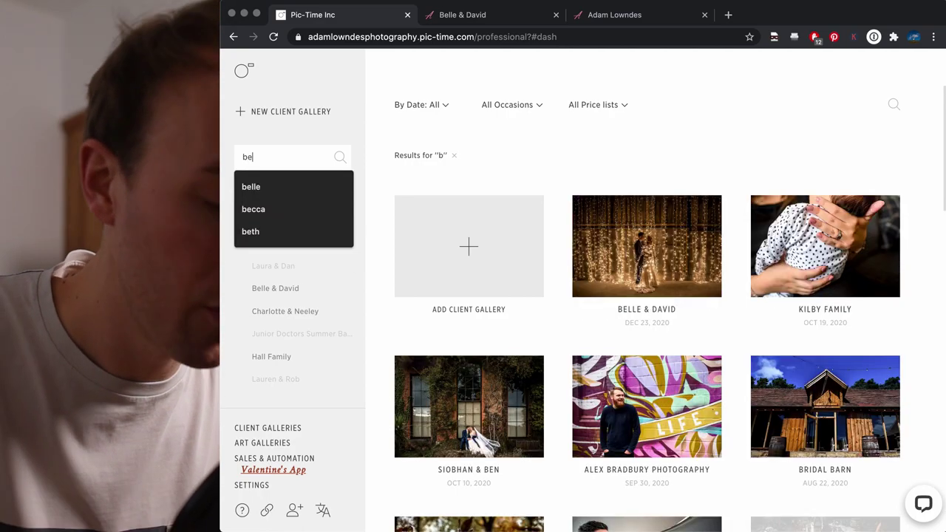
mouse_move(662, 251)
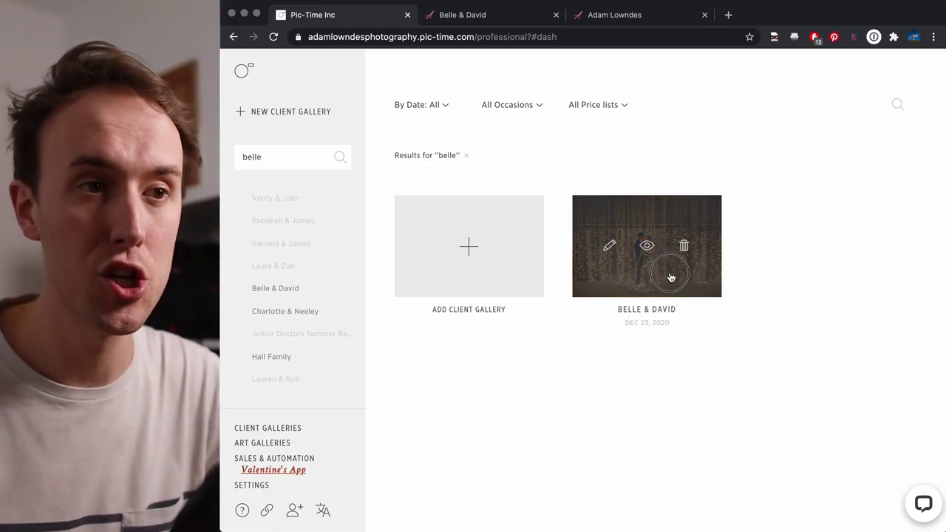
left_click(670, 275)
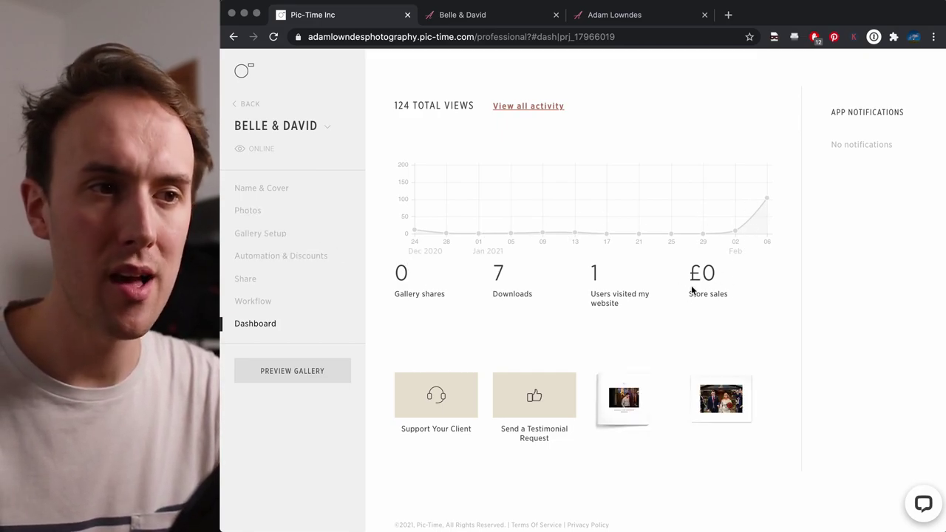
mouse_move(487, 313)
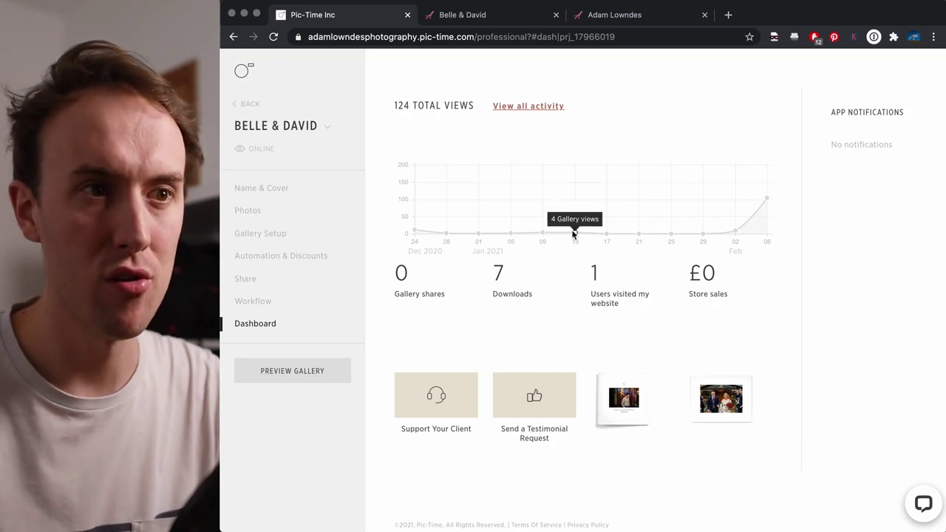
Step: Review the gallery's Name & Cover details, its Morning, Service and Reception photo scenes, and the sort options for photos
left_click(256, 193)
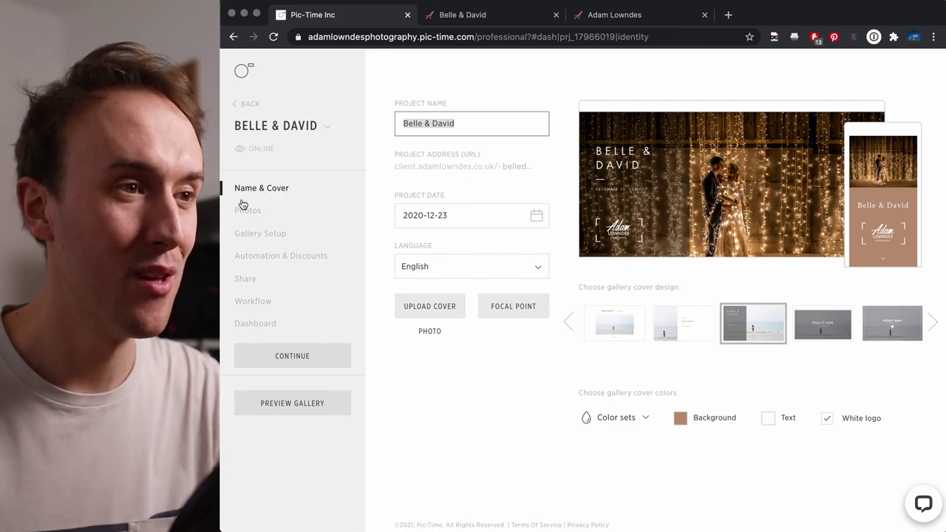
left_click(244, 214)
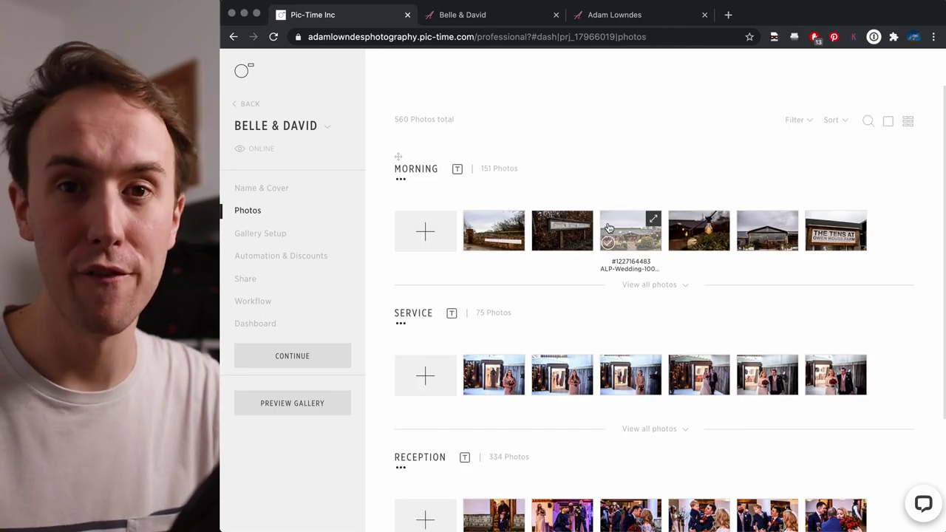
scroll(608, 228, "down", 1)
scroll(610, 226, "up", 1)
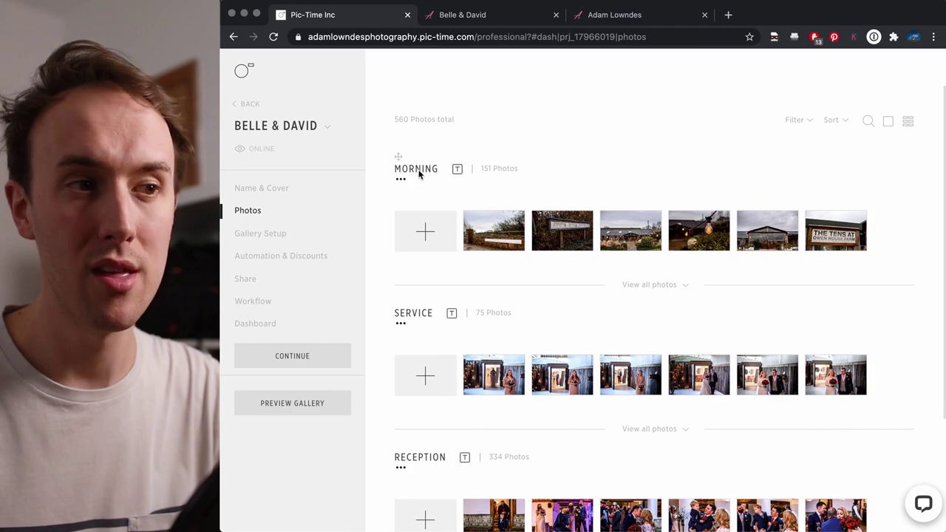
scroll(409, 300, "down", 2)
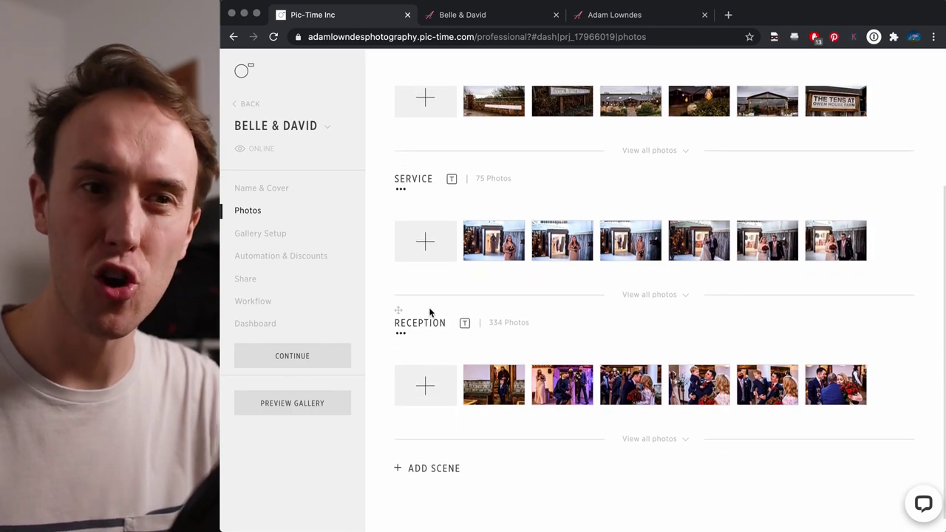
scroll(400, 313, "up", 2)
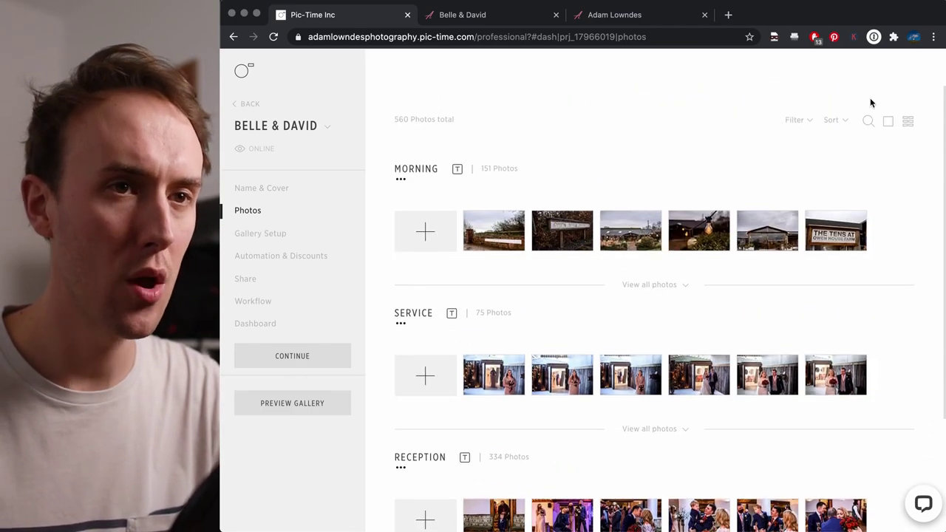
left_click(832, 120)
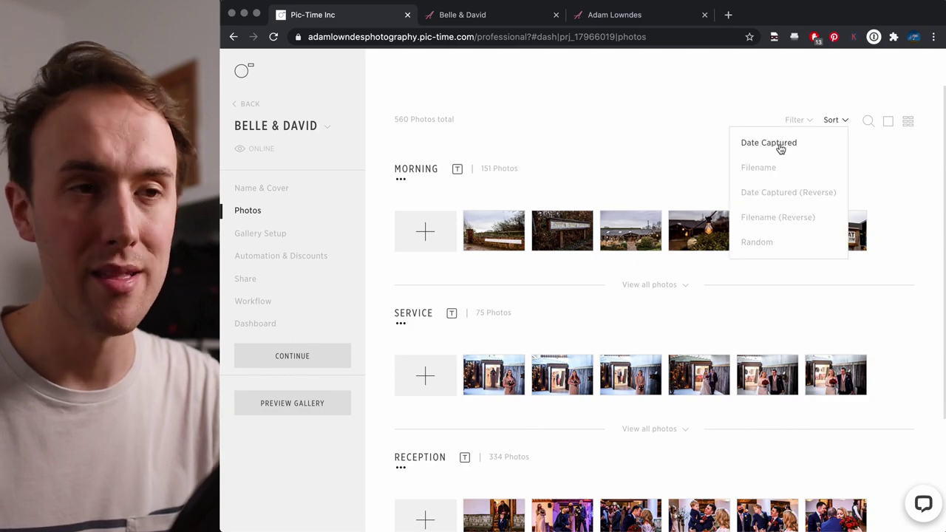
left_click(757, 170)
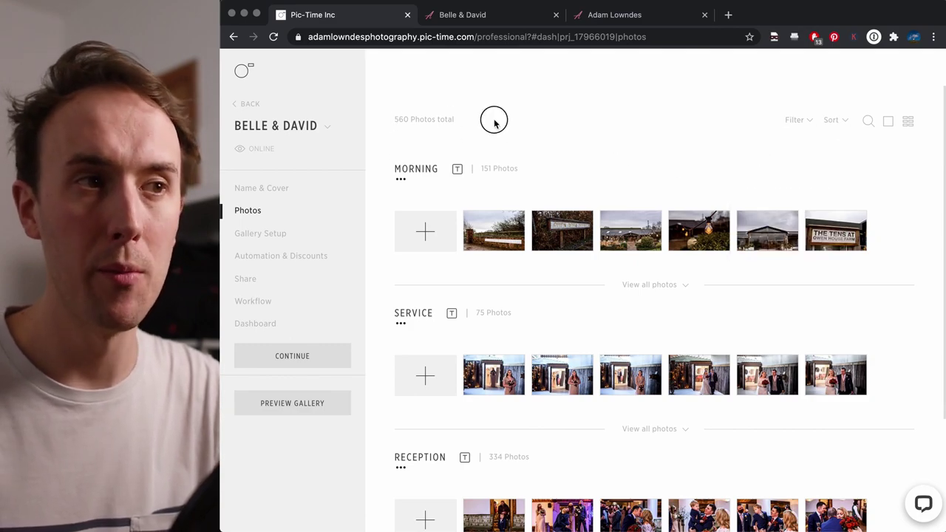
Step: Review the wedding gallery's Gallery Setup options and its Automation & Discounts section
left_click(255, 235)
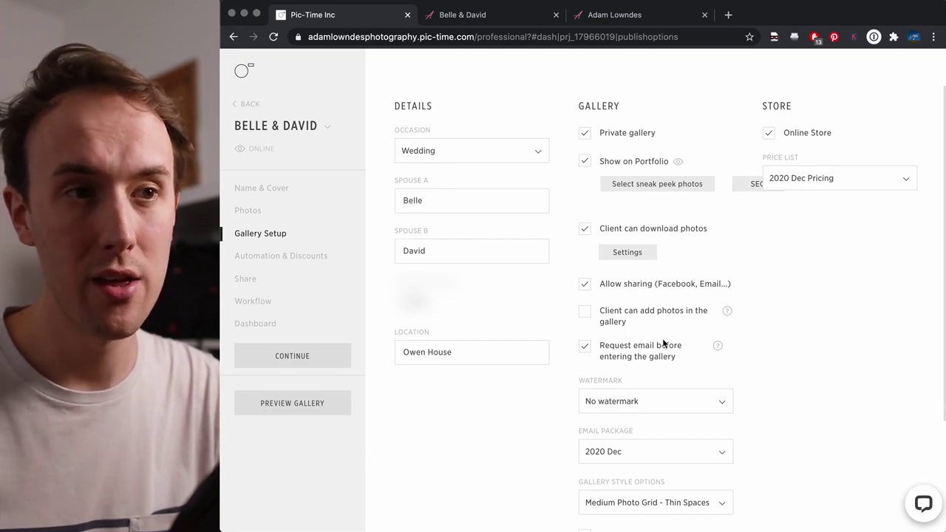
scroll(662, 389, "down", 4)
scroll(667, 392, "up", 4)
left_click(287, 255)
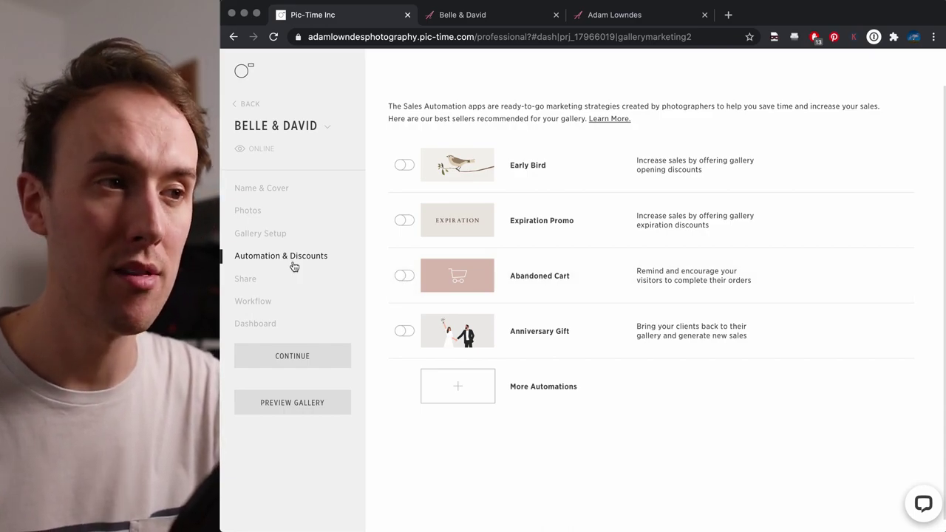
Step: Open the gallery's Share settings, view the first main client's secure owner link for sending it manually, and close the link dialog
left_click(246, 278)
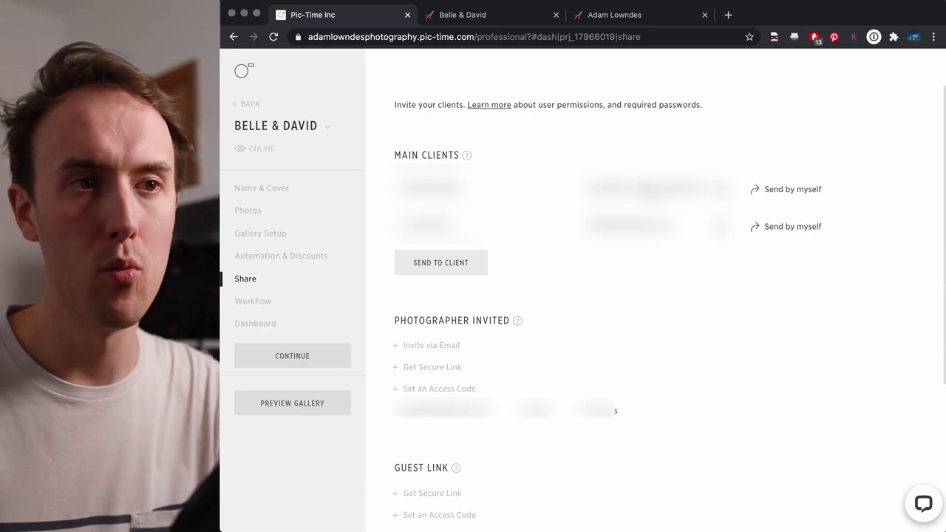
left_click(797, 190)
left_click(597, 347)
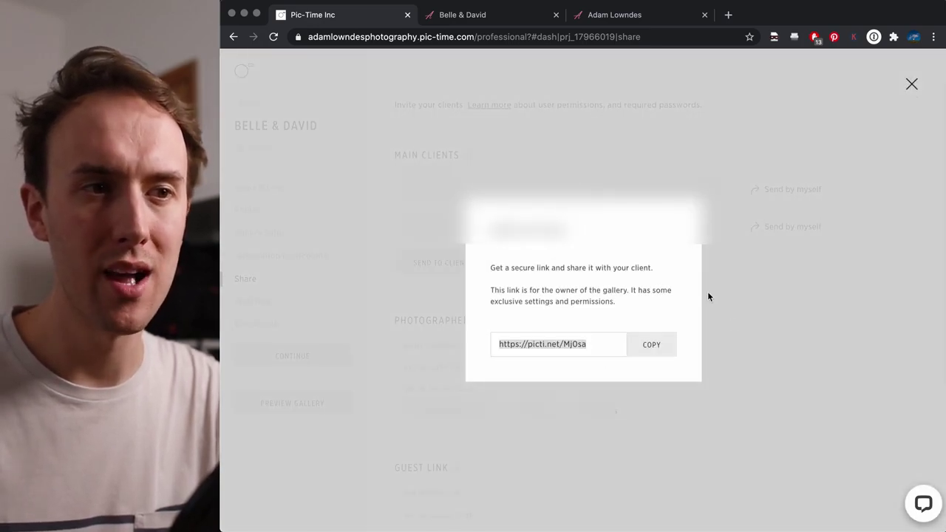
left_click(868, 188)
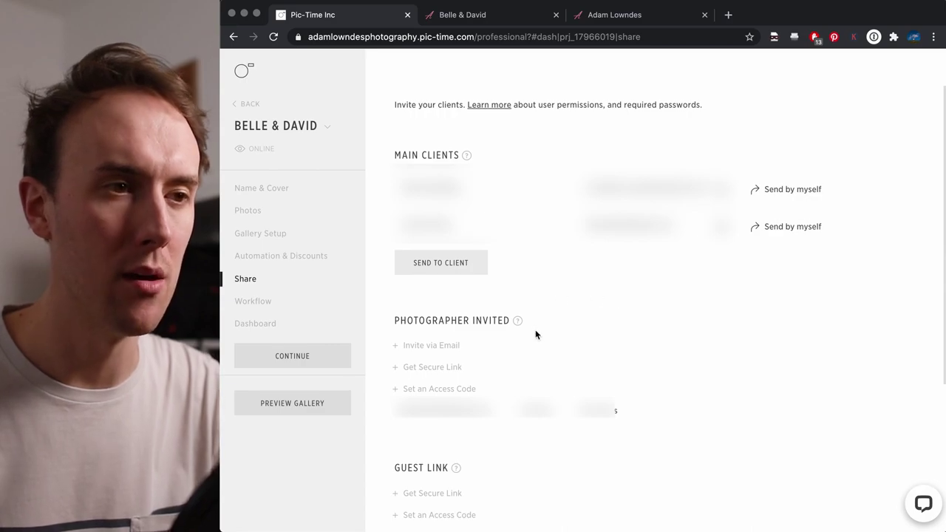
Step: Review the gallery's photographer invitations, guest link options and access request settings
scroll(510, 321, "down", 3)
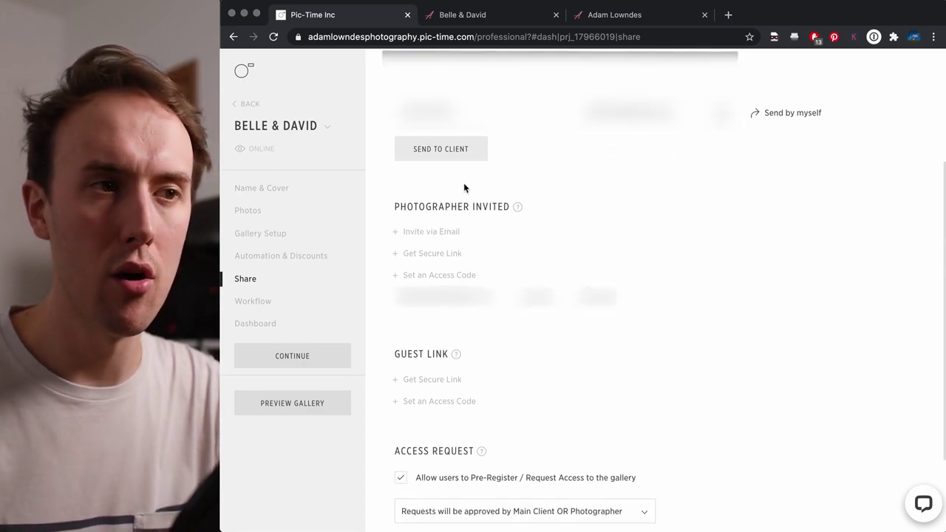
mouse_move(502, 306)
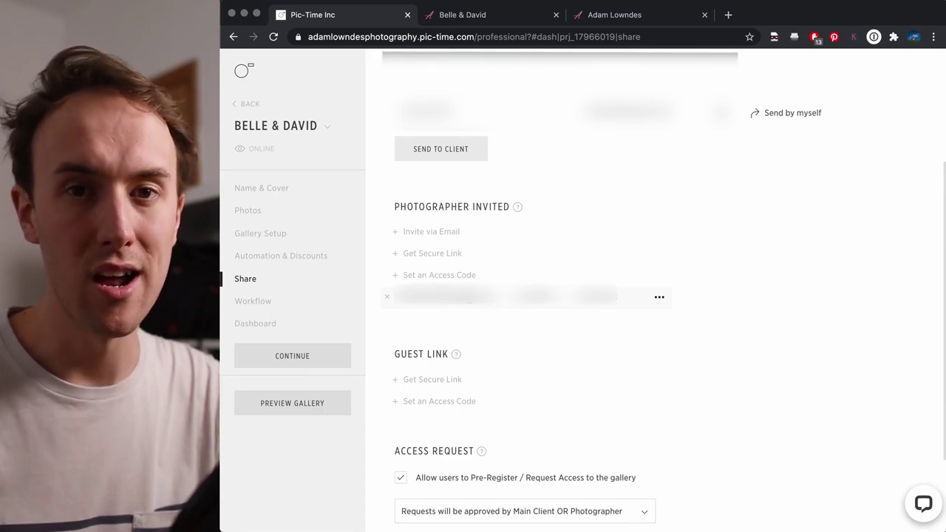
scroll(500, 373, "down", 3)
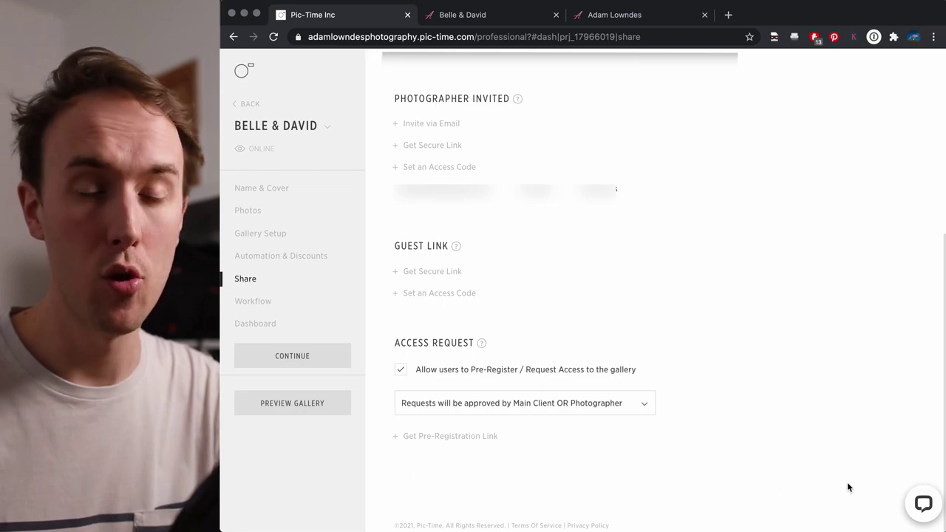
Step: Review the gallery's Workflow section, including the user's favorites and downloads, and return to the gallery's dashboard
left_click(263, 303)
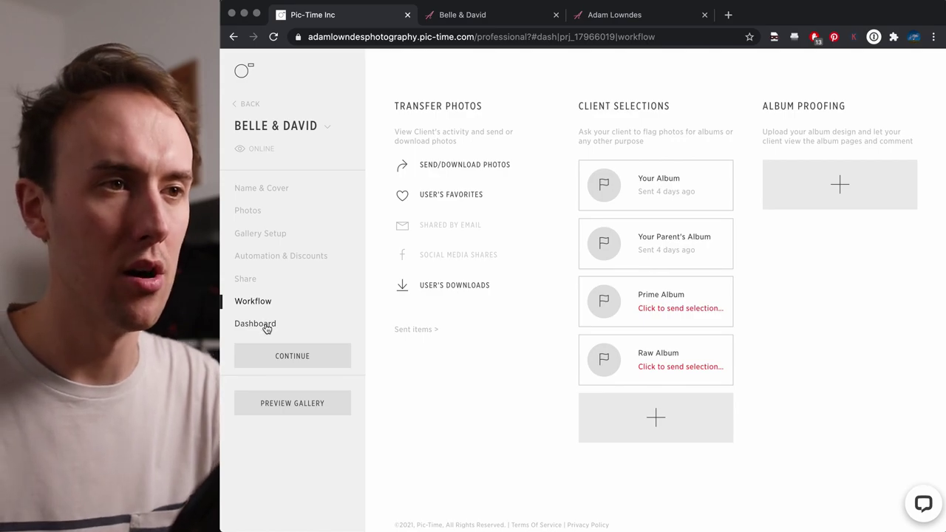
left_click(439, 197)
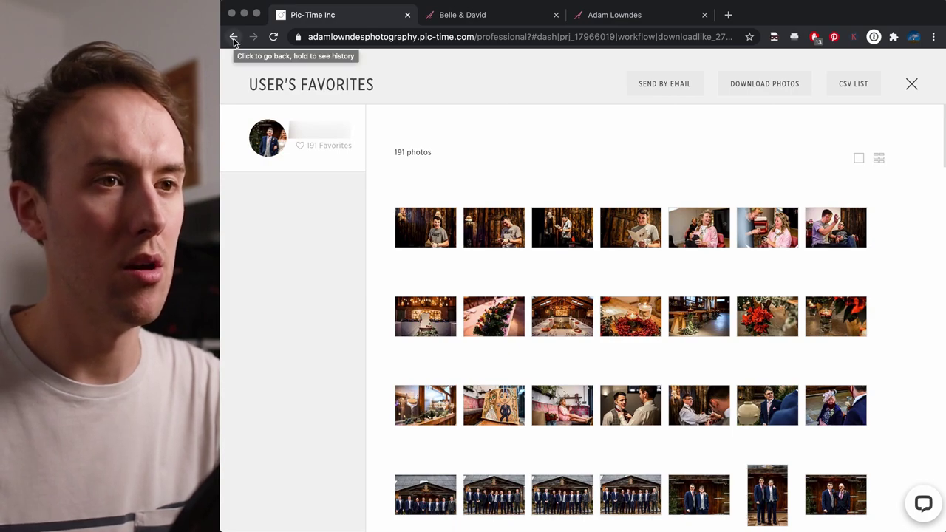
left_click(233, 37)
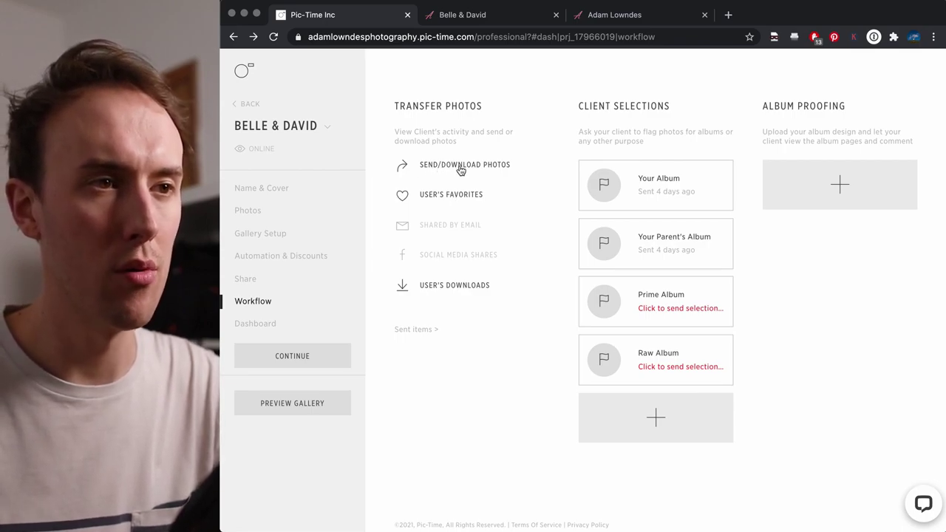
left_click(446, 288)
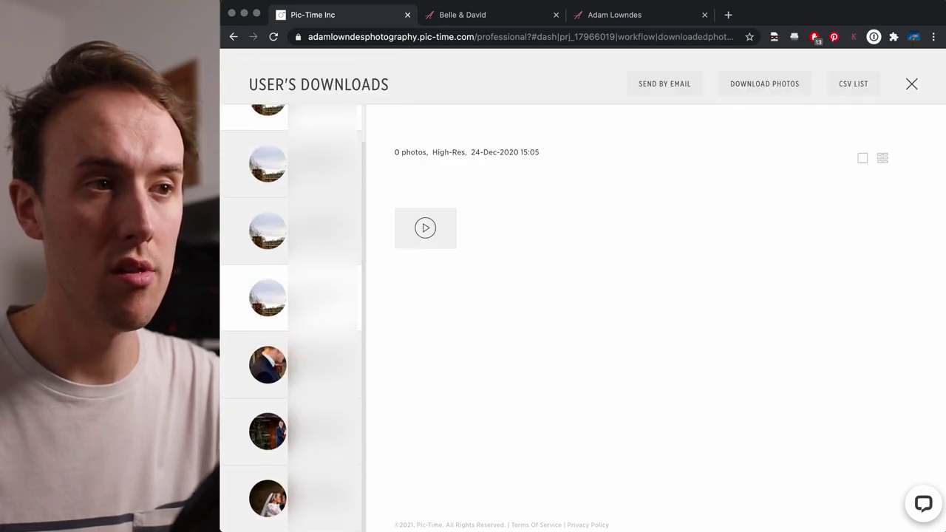
left_click(233, 37)
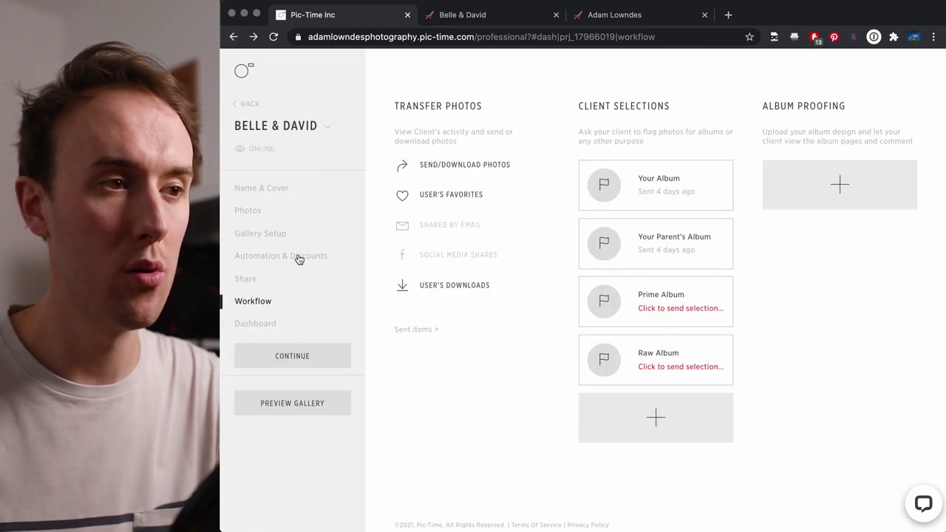
left_click(271, 324)
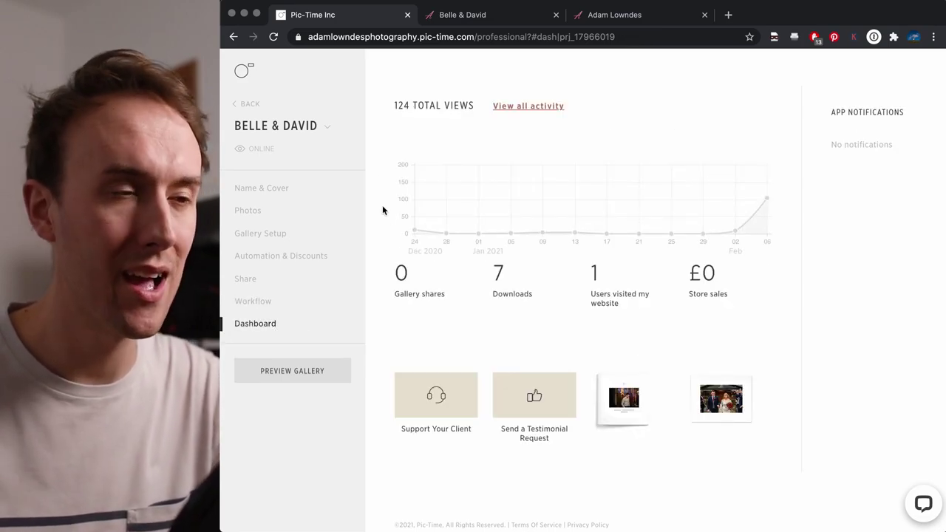
Step: Open the wedding gallery's Photos section, preview the client-facing gallery and examine its cover page and navigation bar
left_click(247, 211)
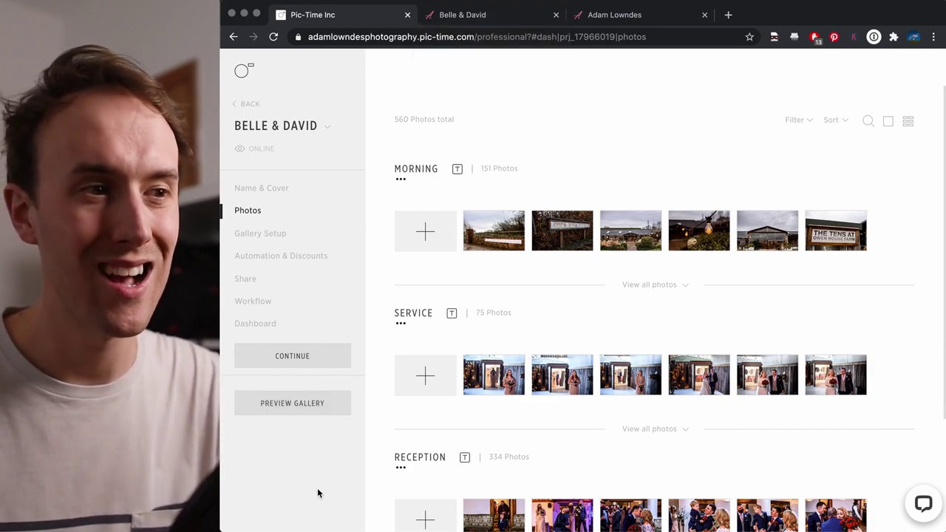
left_click(307, 403)
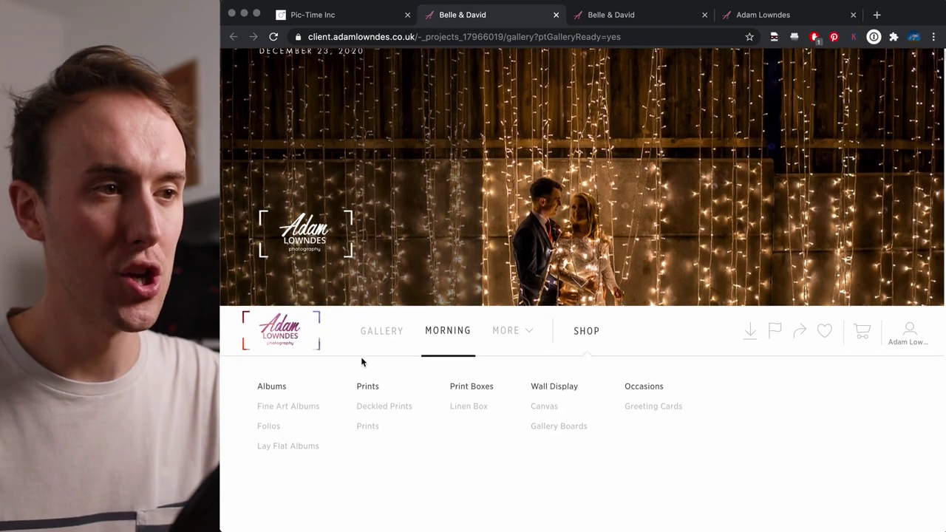
scroll(326, 342, "up", 3)
scroll(329, 343, "down", 3)
scroll(332, 348, "up", 3)
scroll(333, 348, "down", 4)
scroll(333, 349, "up", 4)
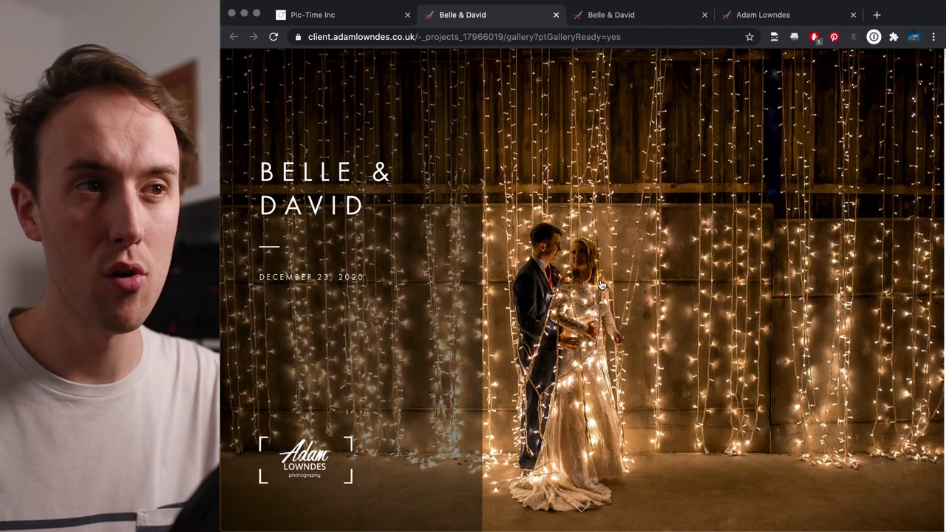
scroll(575, 259, "down", 3)
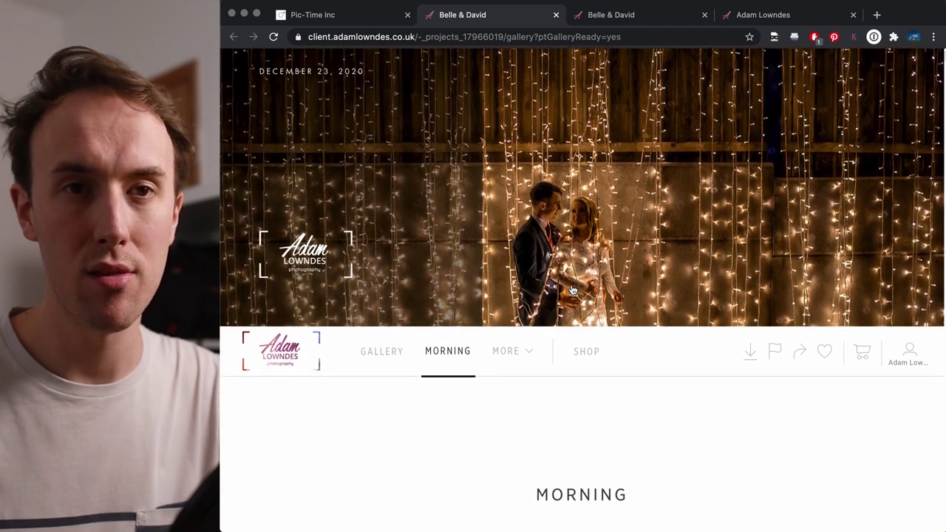
scroll(575, 259, "up", 3)
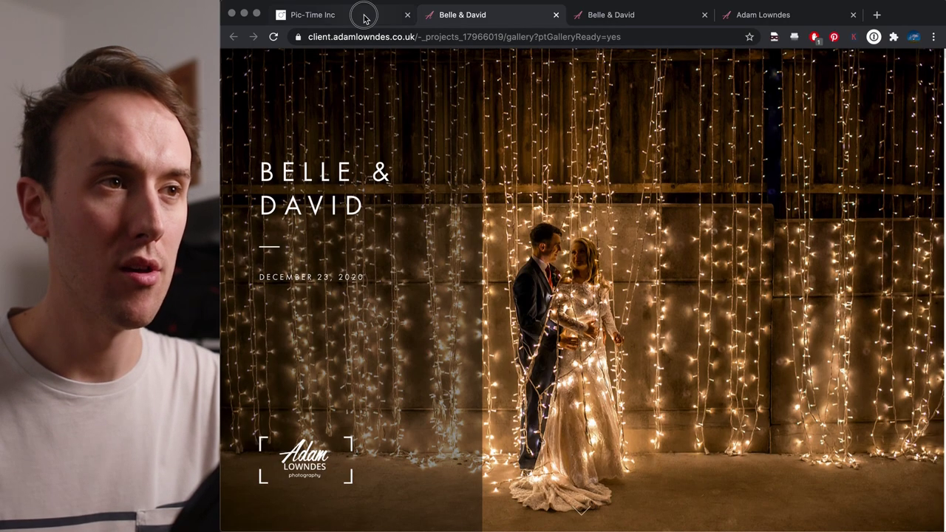
left_click(364, 19)
right_click(310, 405)
left_click(324, 281)
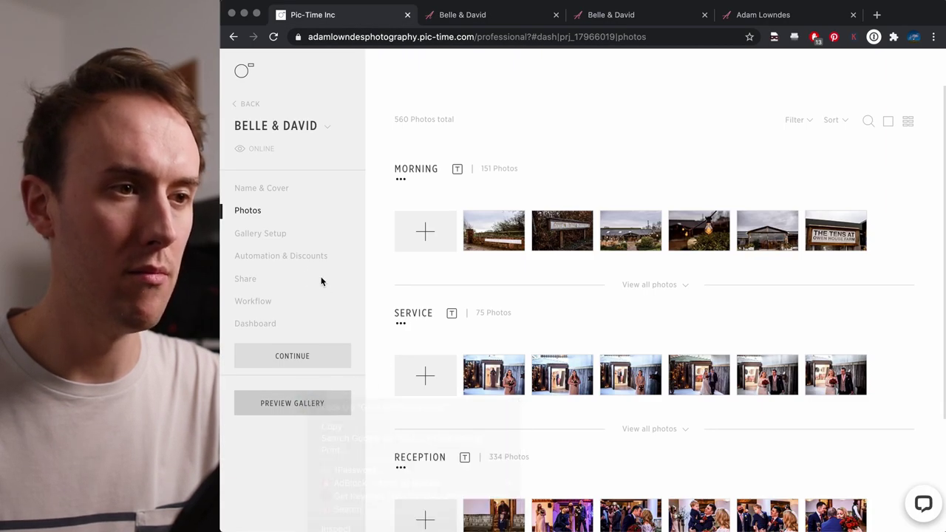
left_click(515, 18)
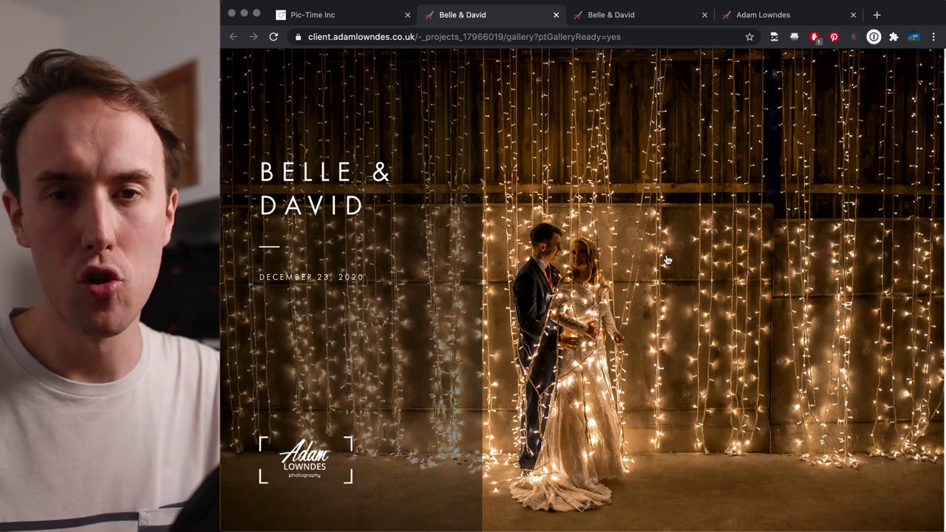
Step: Visit the Service and Reception sections of the client gallery and return to the Morning section
scroll(667, 259, "down", 5)
scroll(642, 292, "down", 3)
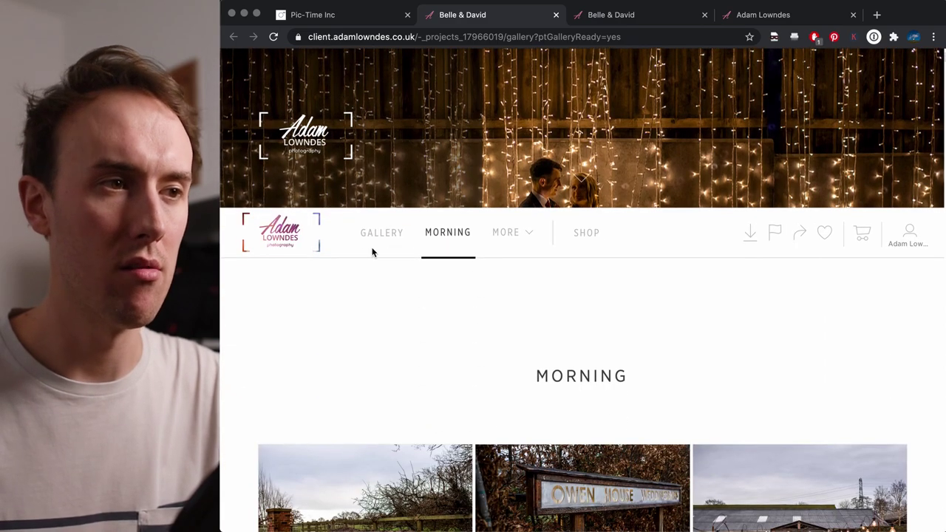
mouse_move(286, 246)
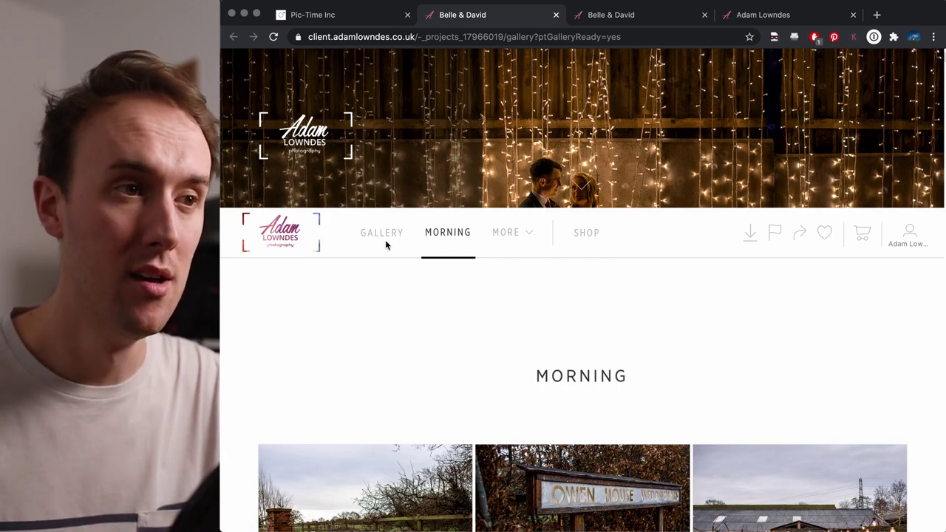
left_click(509, 231)
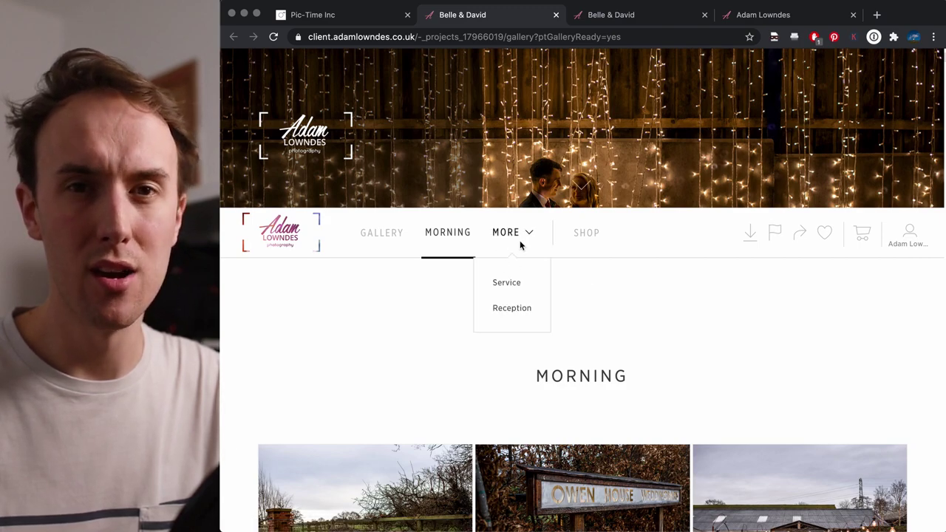
left_click(512, 291)
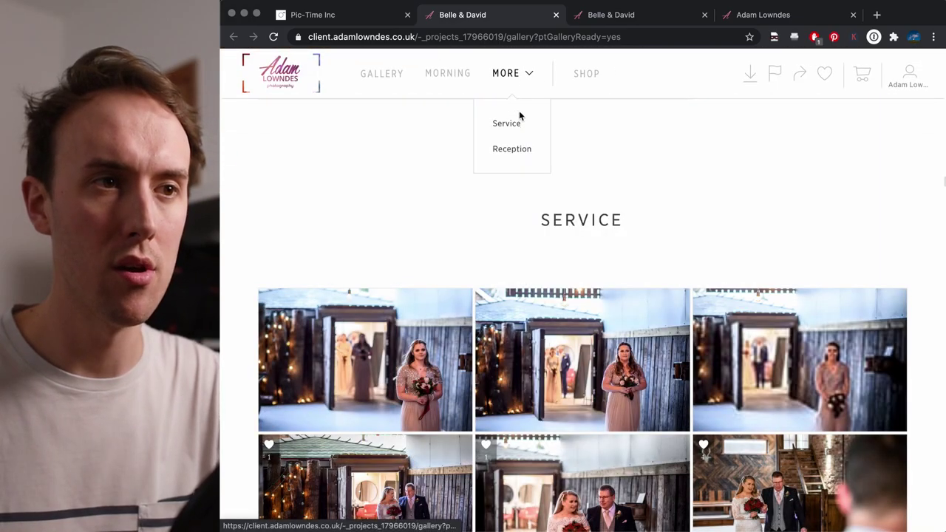
left_click(510, 148)
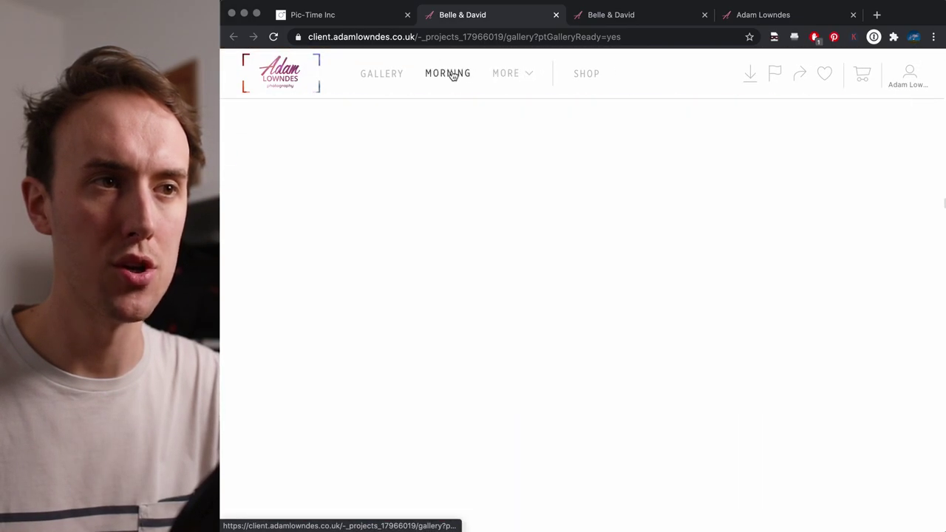
left_click(443, 74)
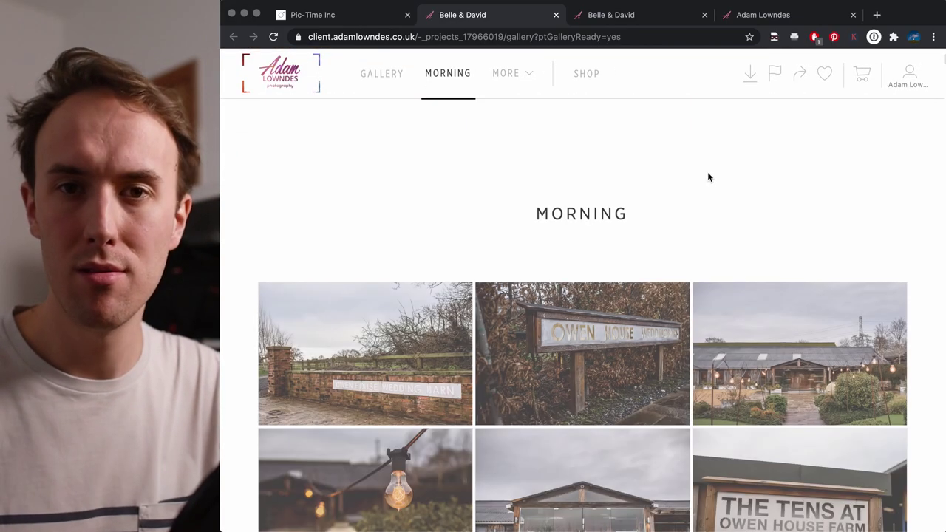
Step: Enlarge the Owen House sign photo in the Morning grid, restore its size, and review the options available on the photo
mouse_move(521, 333)
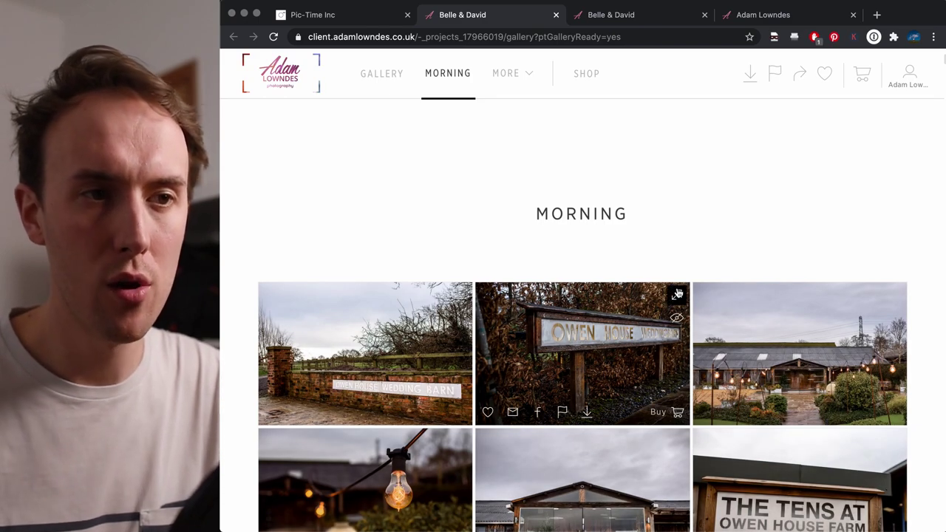
left_click(678, 293)
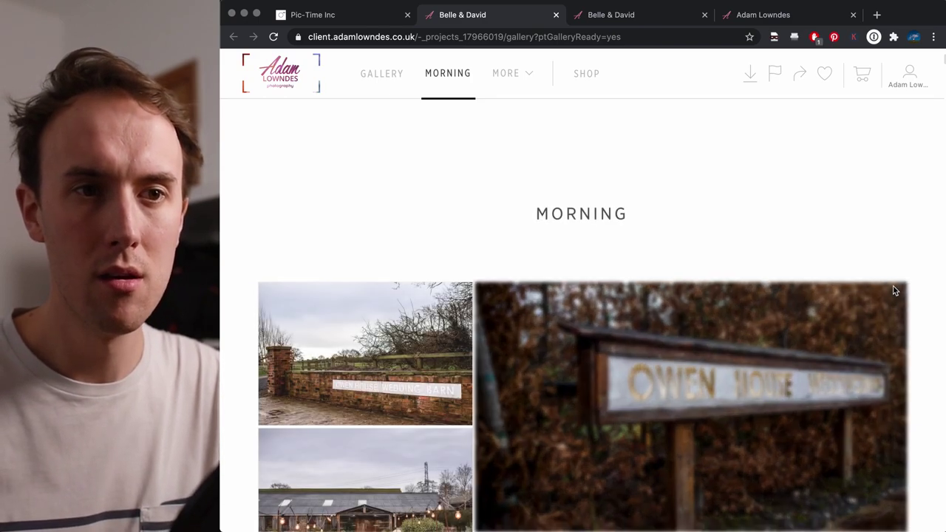
left_click(892, 292)
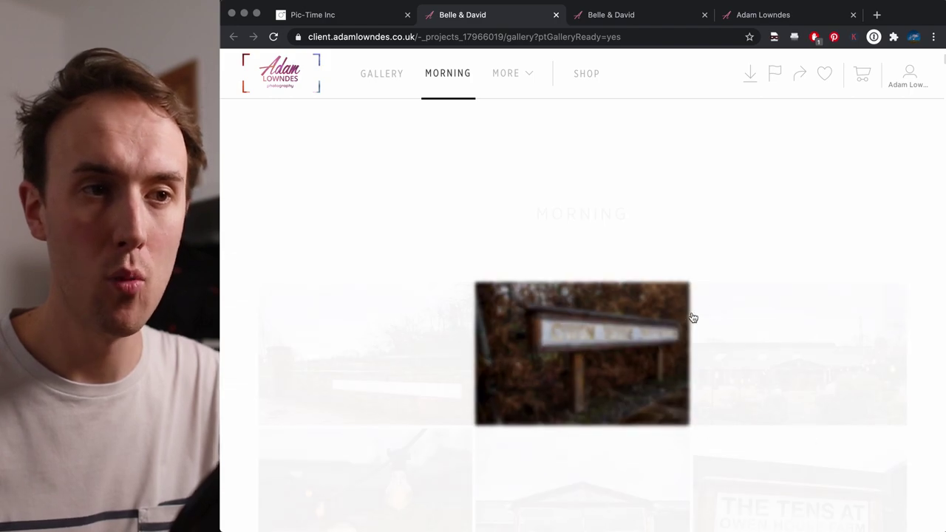
mouse_move(677, 317)
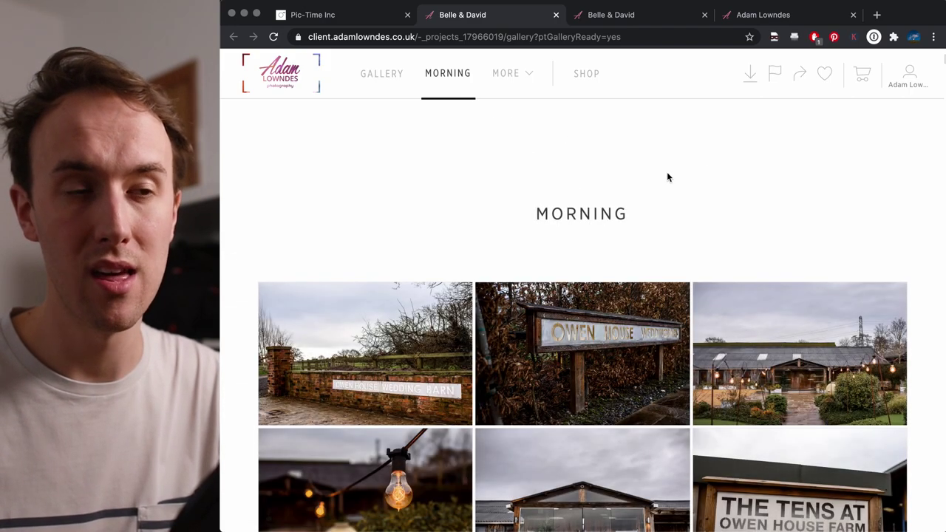
mouse_move(612, 371)
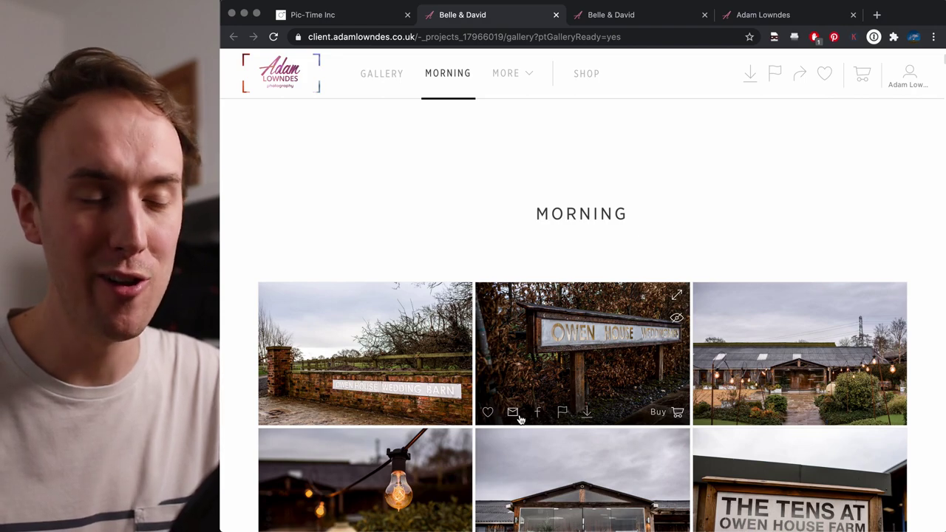
left_click(562, 413)
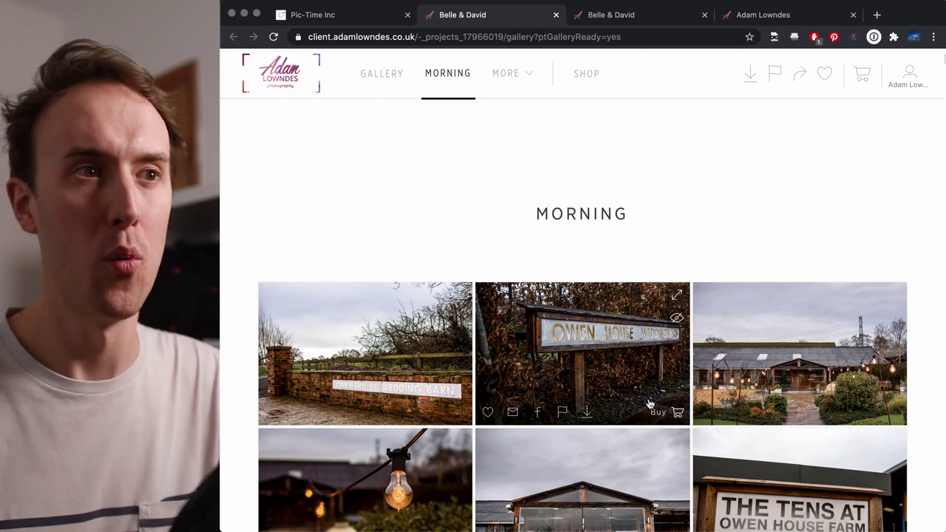
Step: Browse the client gallery's photo grid from the Morning photos through to the group portraits
scroll(664, 413, "down", 1)
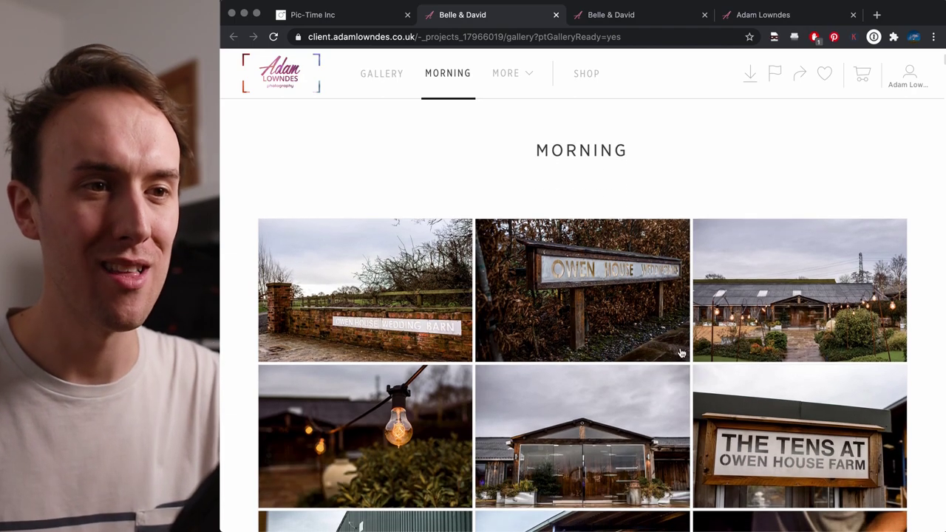
scroll(680, 410, "down", 3)
scroll(703, 408, "down", 5)
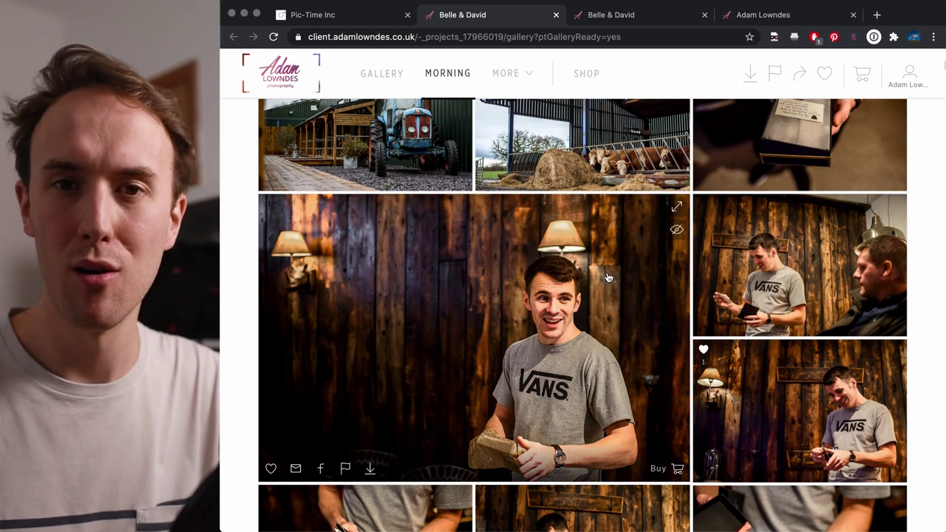
scroll(584, 298, "up", 2)
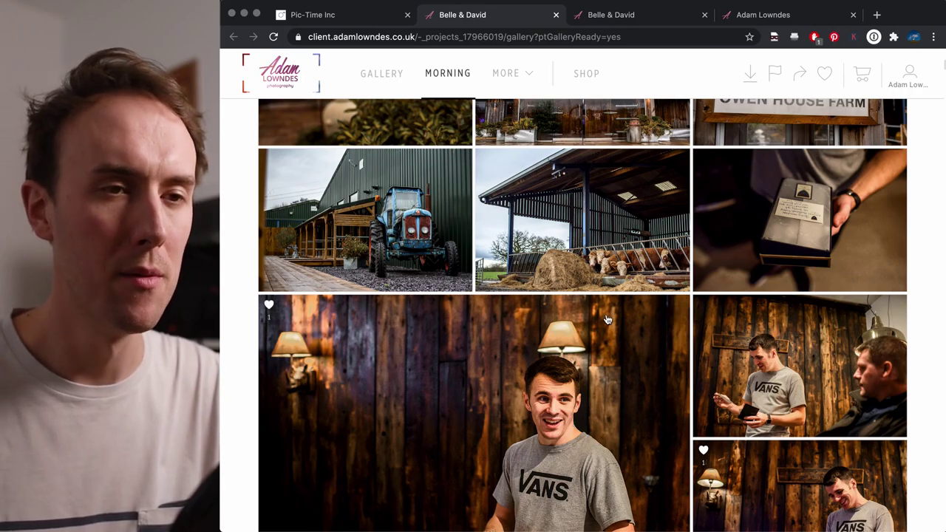
scroll(605, 348, "down", 6)
scroll(598, 383, "down", 10)
scroll(573, 390, "down", 15)
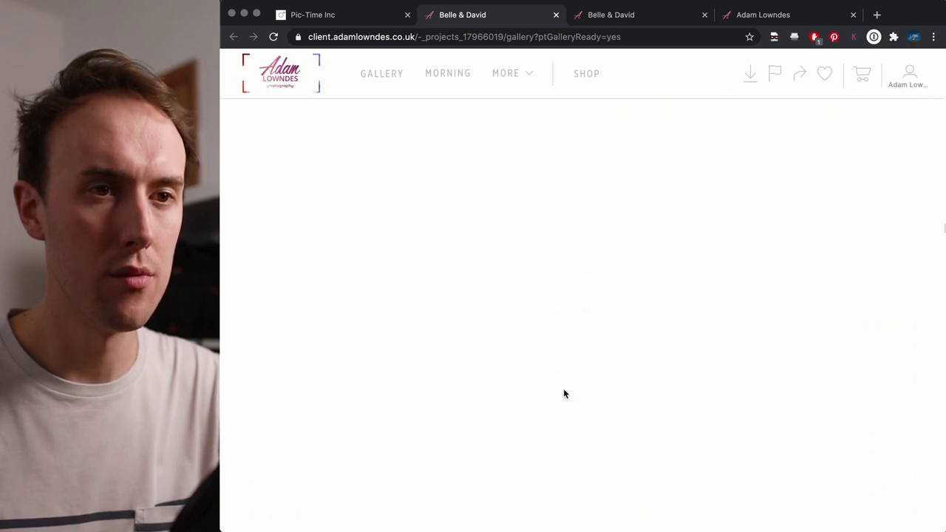
scroll(564, 394, "down", 15)
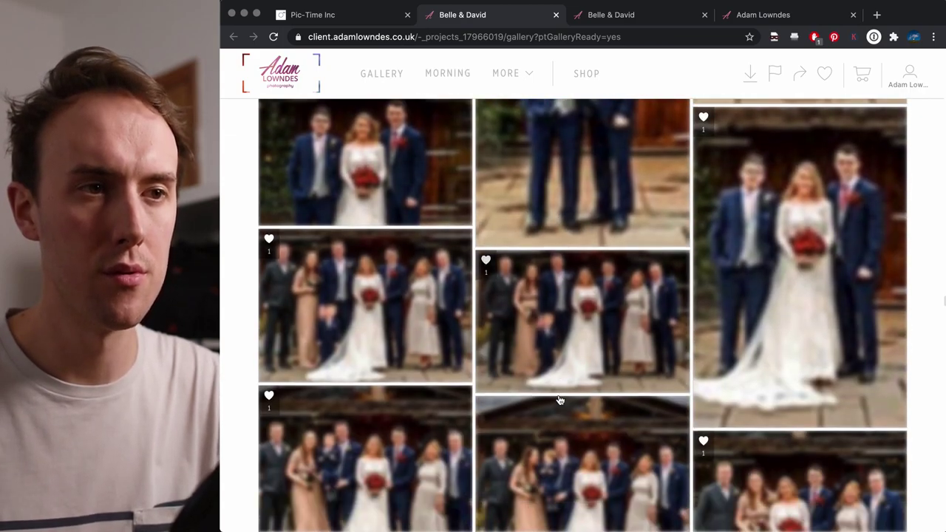